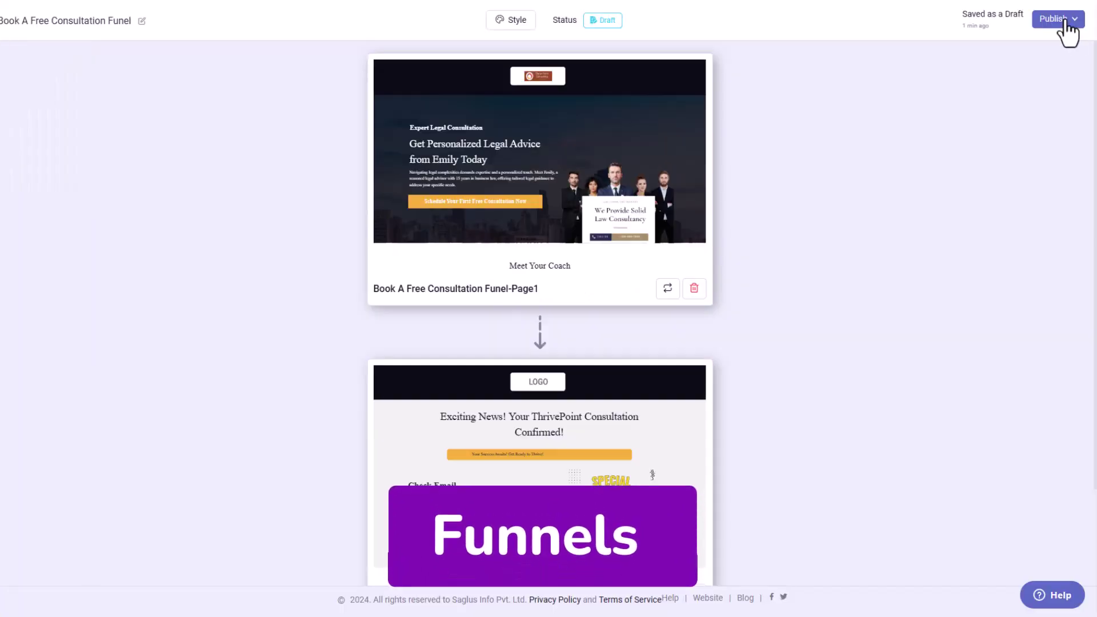
Step: View the funnel's publishing options, then go to the DotcomPal login page
{"action": "left_click", "coordinate": [1057, 21]}
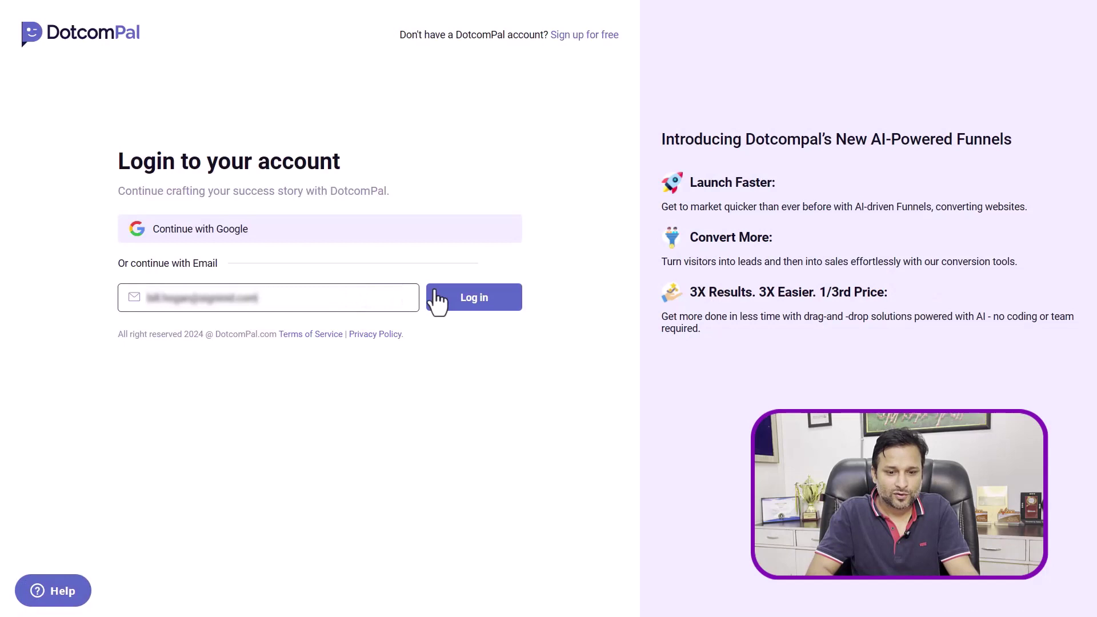
Step: Log in and add a new business from the business switcher
{"action": "left_click", "coordinate": [458, 309]}
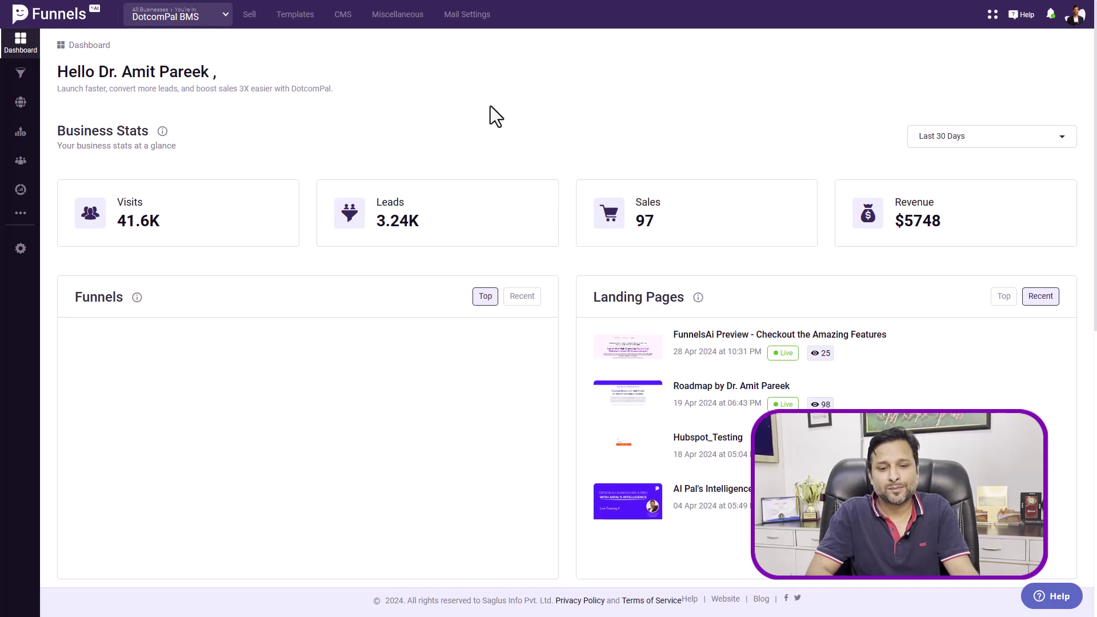
{"action": "left_click", "coordinate": [228, 24]}
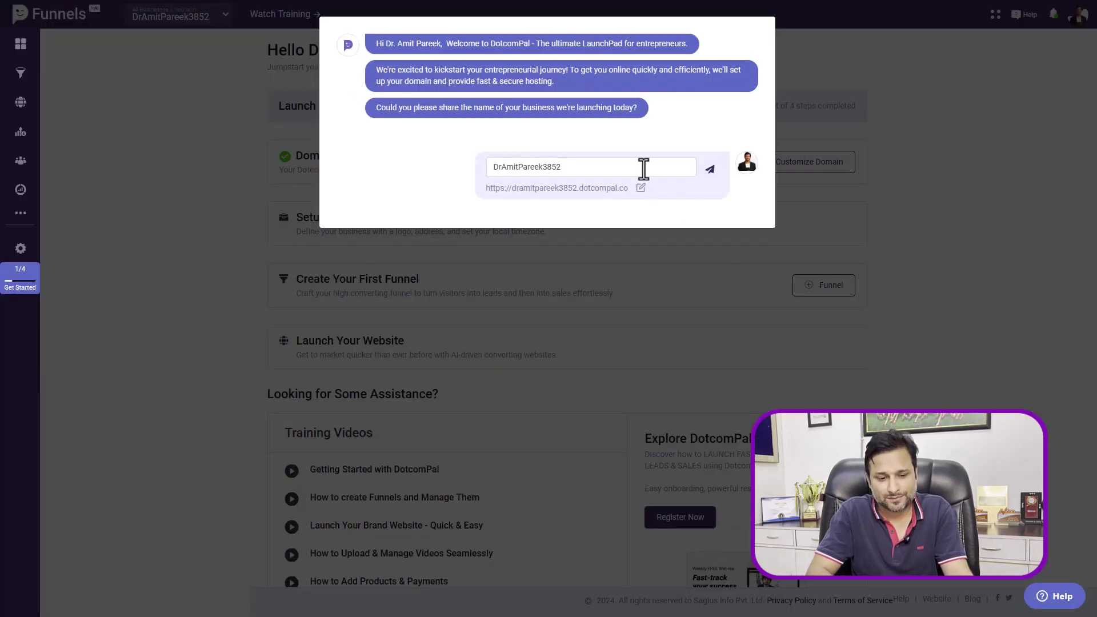
Step: Replace the prefilled name with ThrivePoint Consulting and send it
{"action": "left_click", "coordinate": [642, 167]}
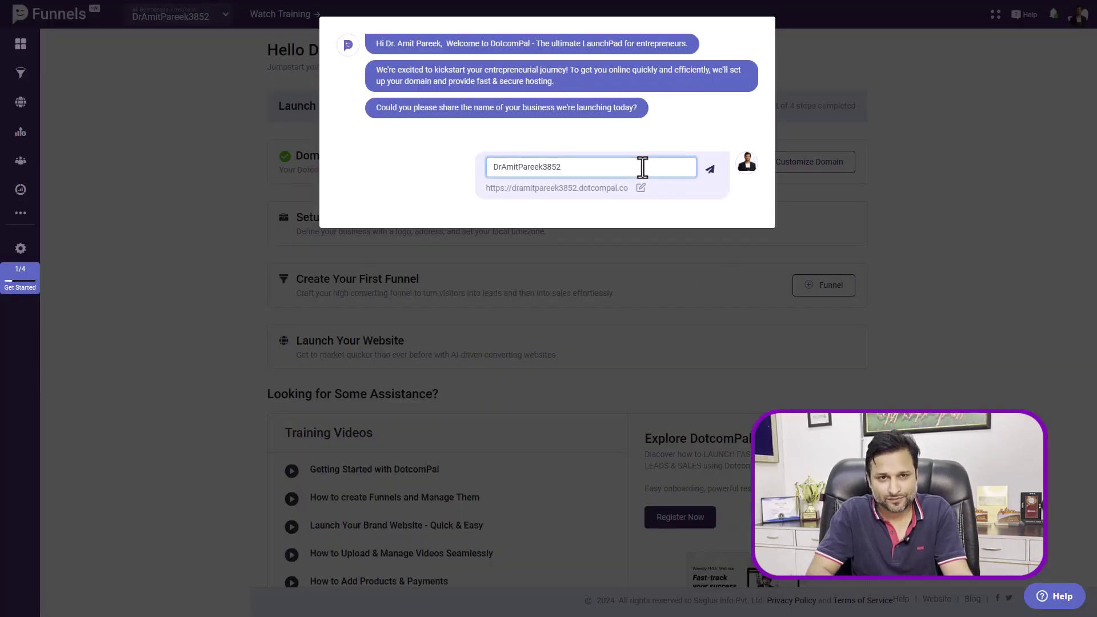
{"action": "key", "text": "ctrl+a"}
{"action": "type", "text": "ThrivePoint Consulting"}
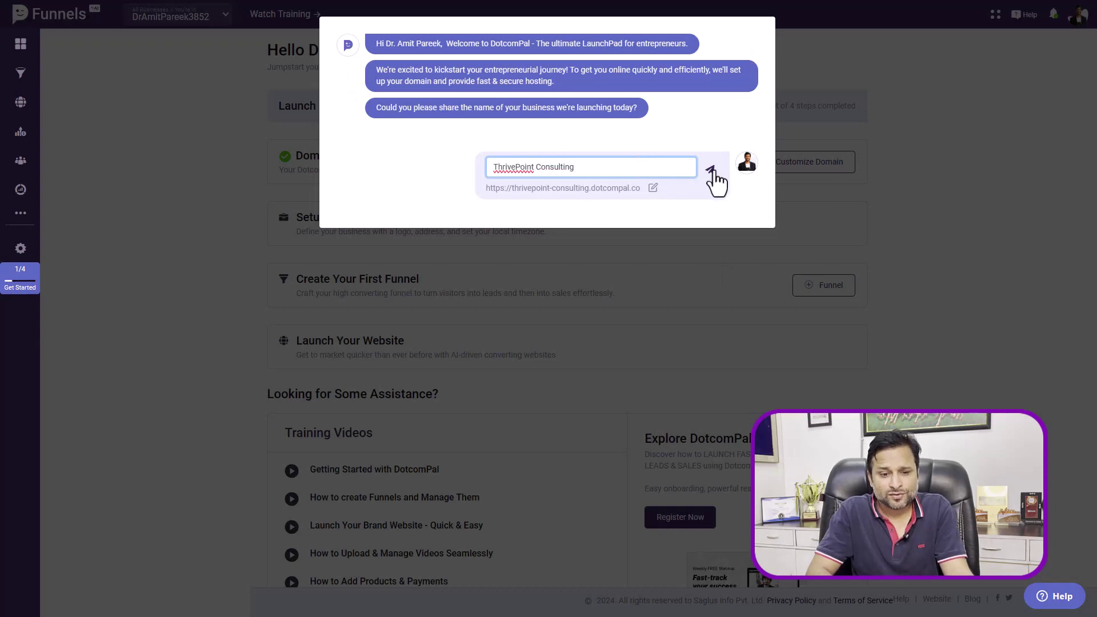
{"action": "left_click", "coordinate": [712, 172]}
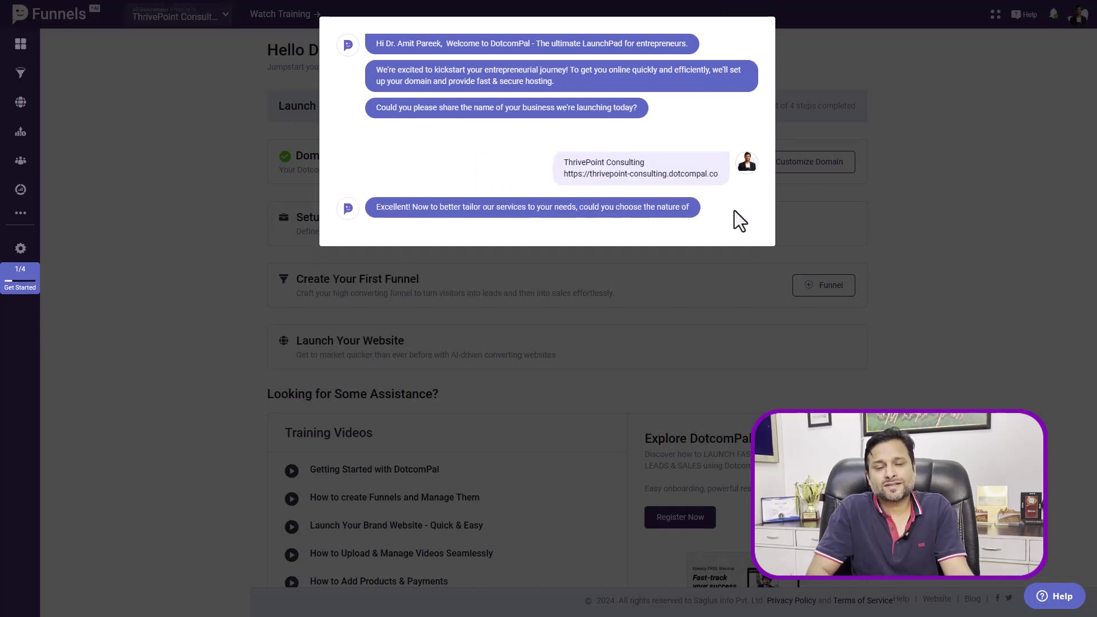
Step: Choose coaching/consulting as the business type and submit the business description
{"action": "left_click", "coordinate": [682, 249]}
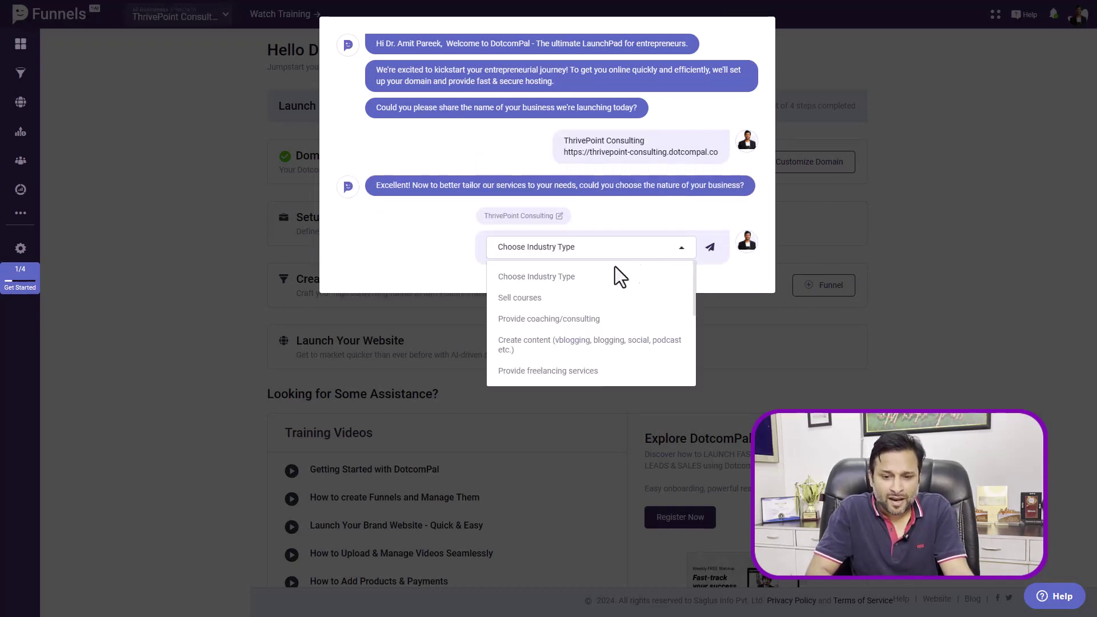
{"action": "left_click", "coordinate": [580, 321]}
{"action": "left_click", "coordinate": [711, 249]}
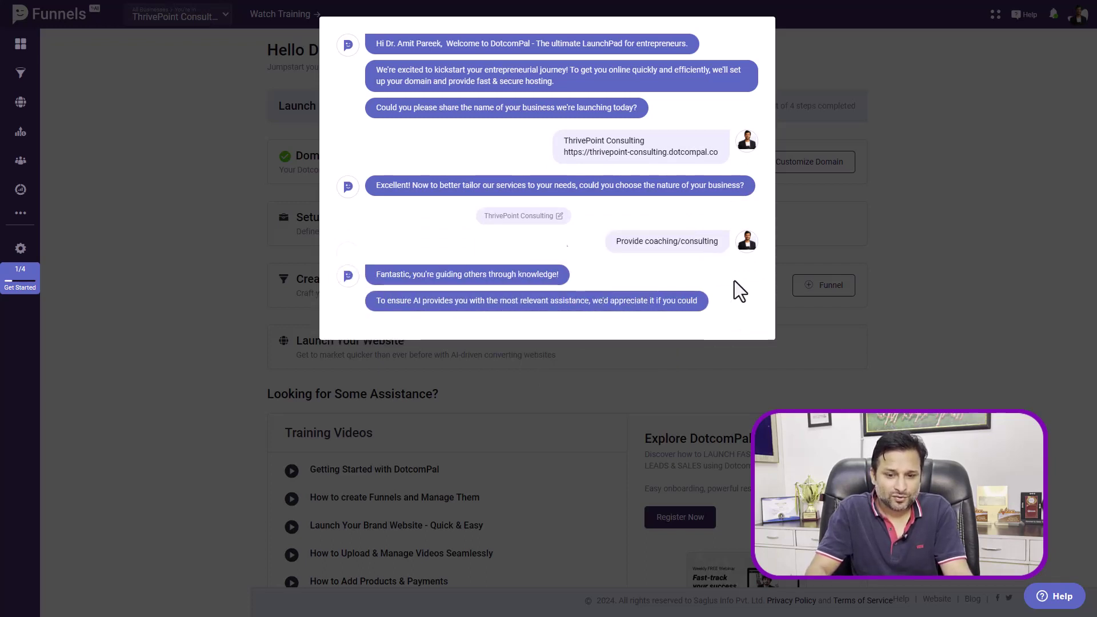
{"action": "scroll", "coordinate": [521, 360], "scroll_direction": "down", "scroll_amount": 2}
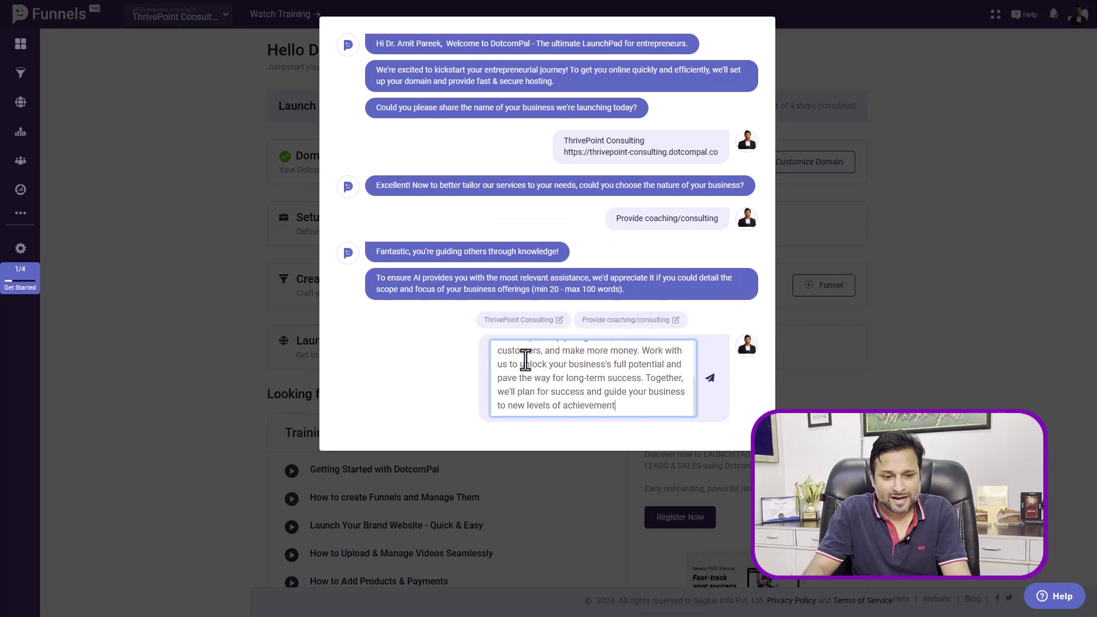
{"action": "left_click", "coordinate": [710, 378]}
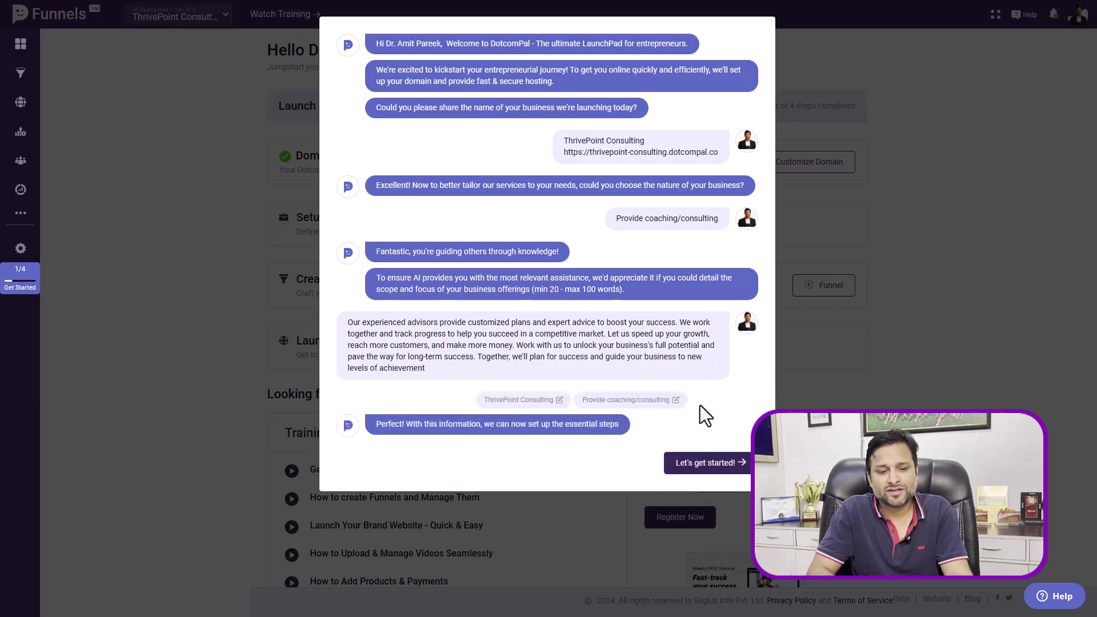
{"action": "left_click", "coordinate": [713, 477]}
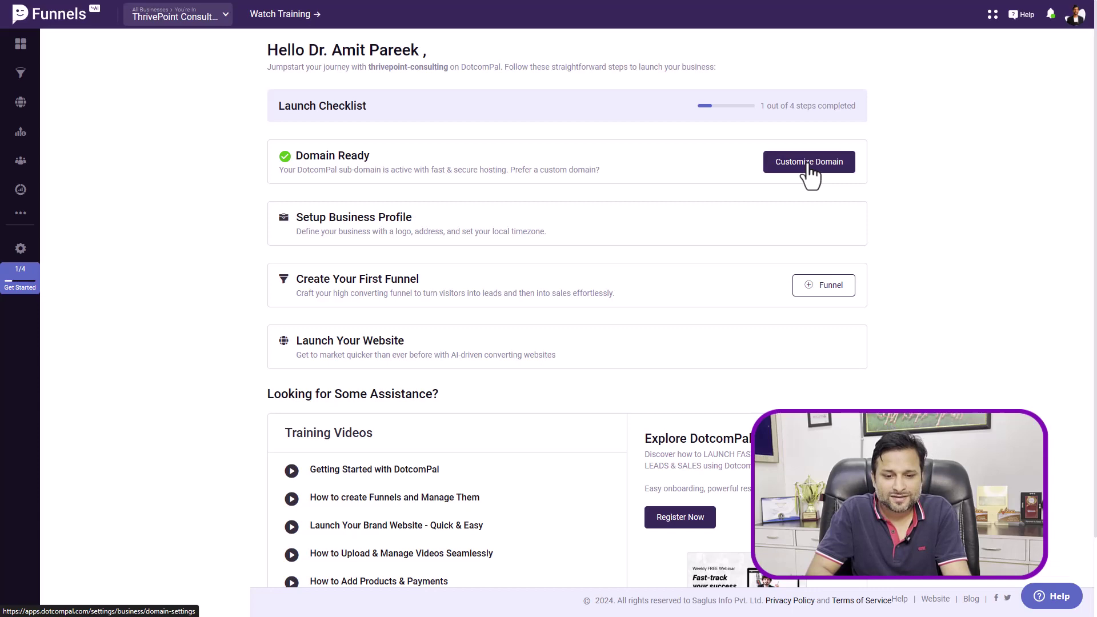
{"action": "left_click", "coordinate": [810, 163]}
{"action": "left_click", "coordinate": [258, 238]}
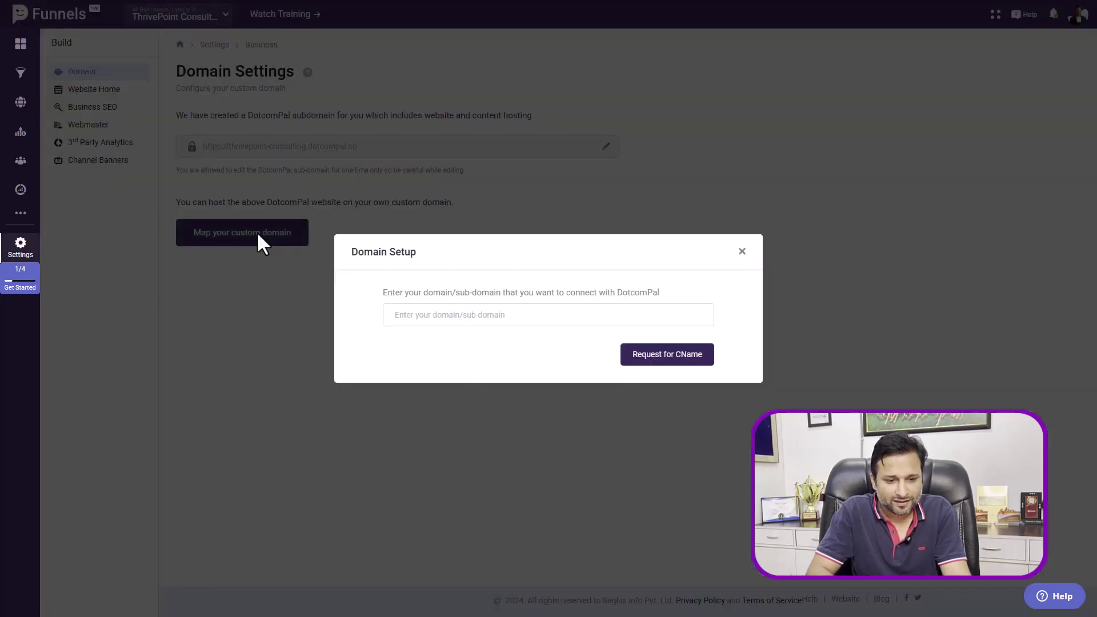
{"action": "left_click", "coordinate": [472, 317]}
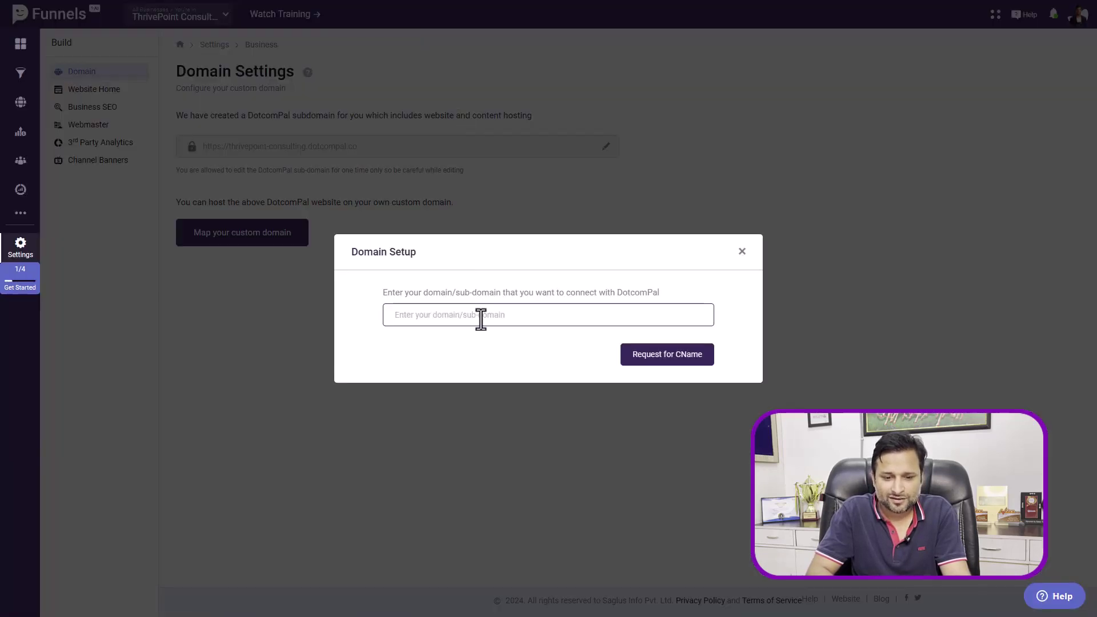
{"action": "type", "text": "thrivepointconsultant.live"}
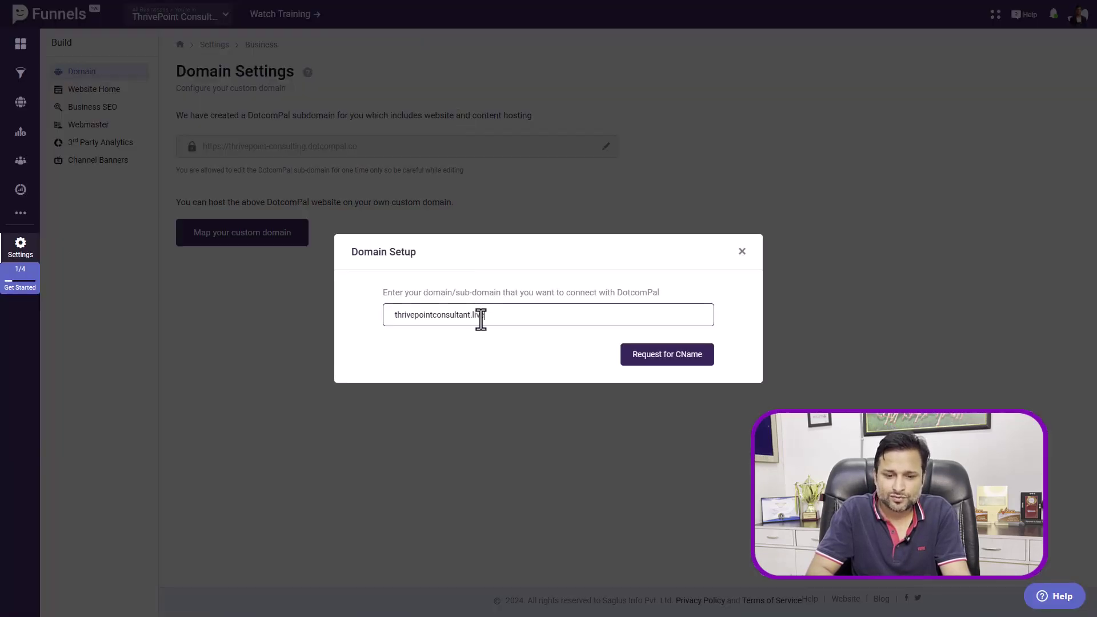
{"action": "type", "text": "www."}
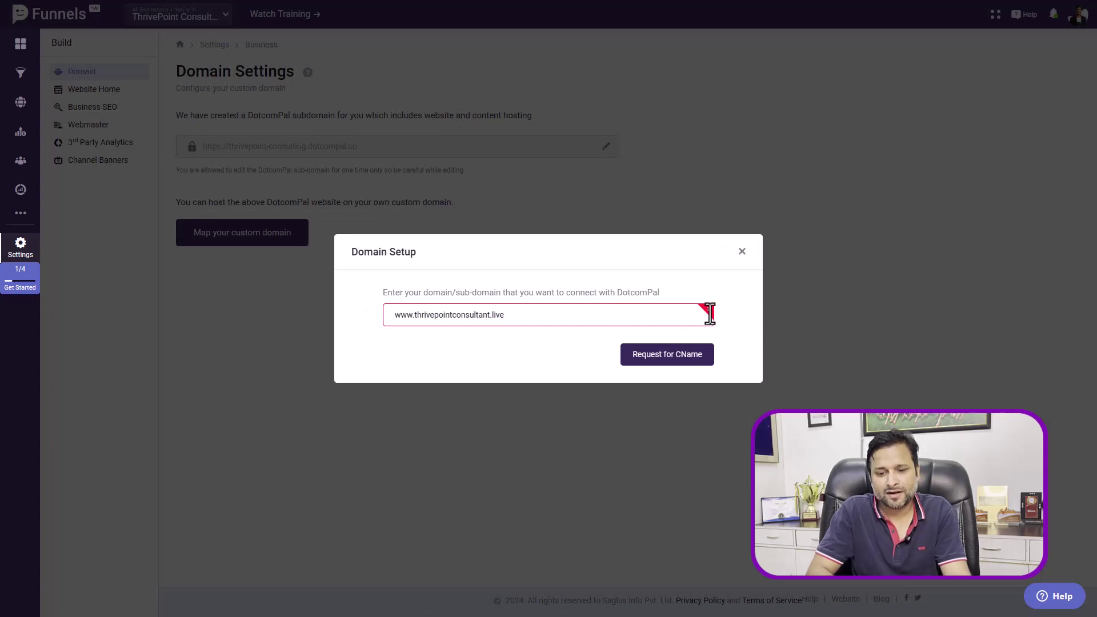
{"action": "left_click", "coordinate": [700, 371]}
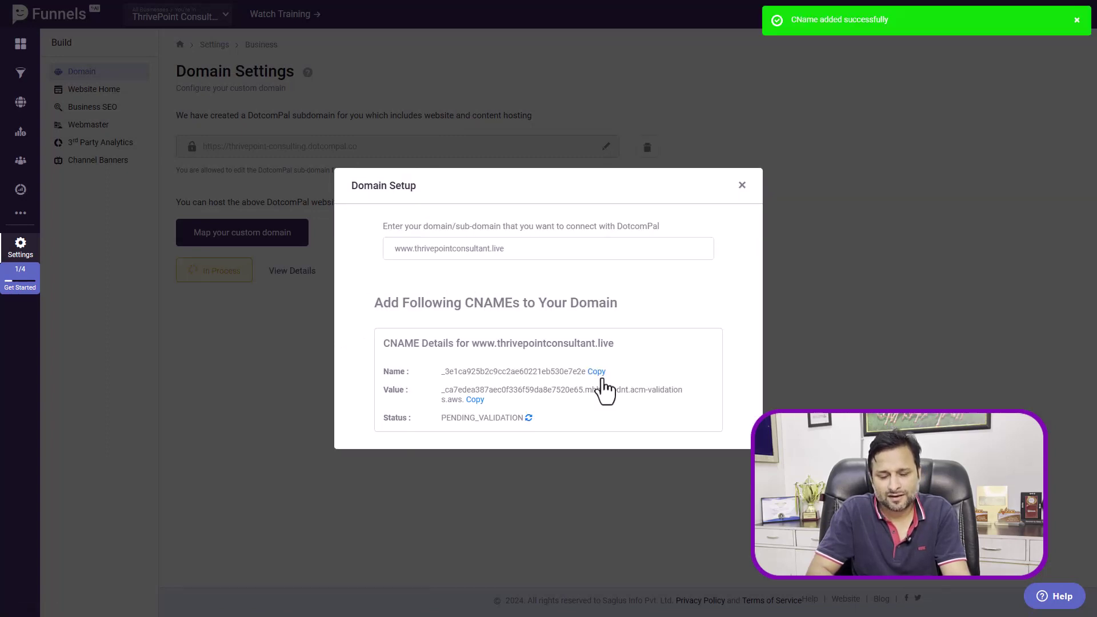
Step: Add the CNAME name and value as a GoDaddy CNAME record, then return to the checklist
{"action": "left_click", "coordinate": [600, 378]}
{"action": "left_click", "coordinate": [435, 321]}
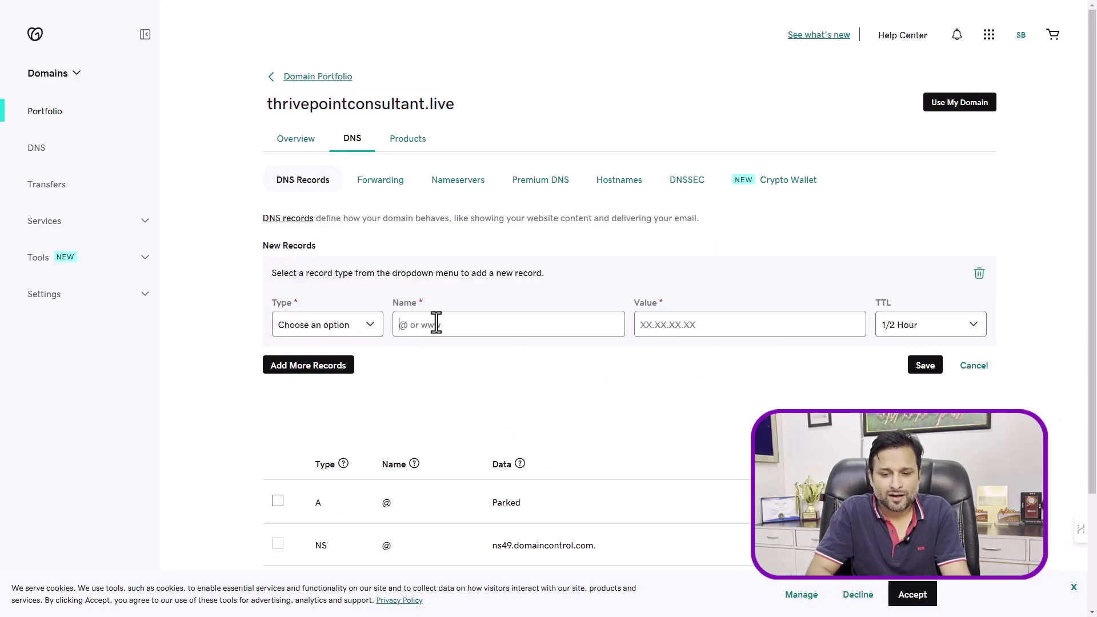
{"action": "key", "text": "ctrl+v"}
{"action": "triple_click", "coordinate": [448, 387]}
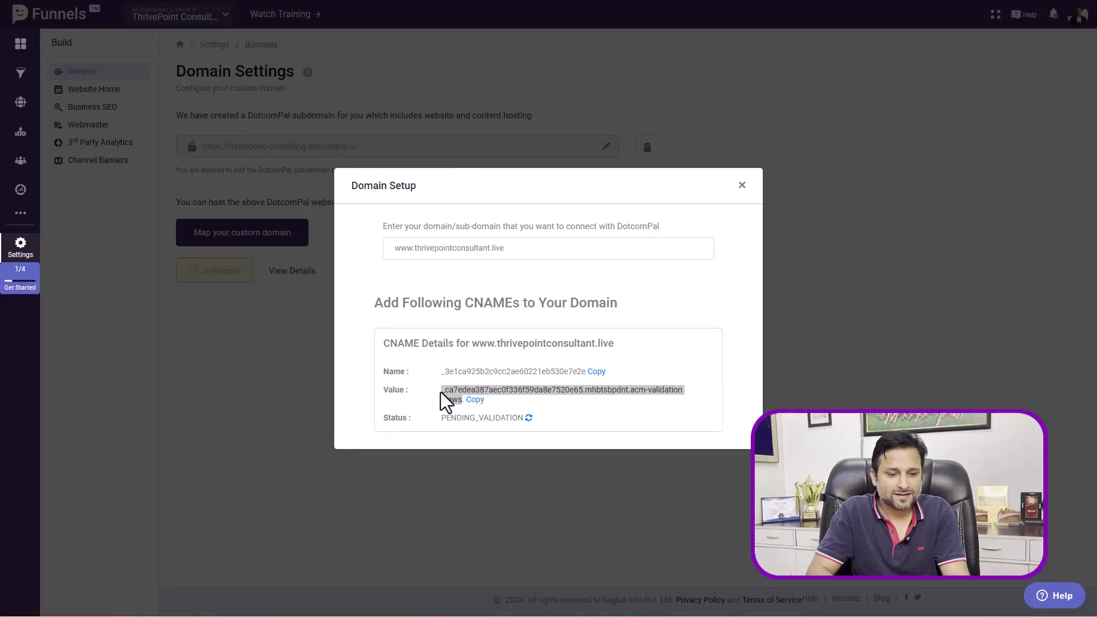
{"action": "key", "text": "ctrl+v"}
{"action": "scroll", "coordinate": [549, 308], "scroll_direction": "down", "scroll_amount": 2}
{"action": "left_click", "coordinate": [326, 180]}
{"action": "left_click", "coordinate": [312, 238]}
{"action": "left_click", "coordinate": [750, 179]}
{"action": "key", "text": "ctrl+v"}
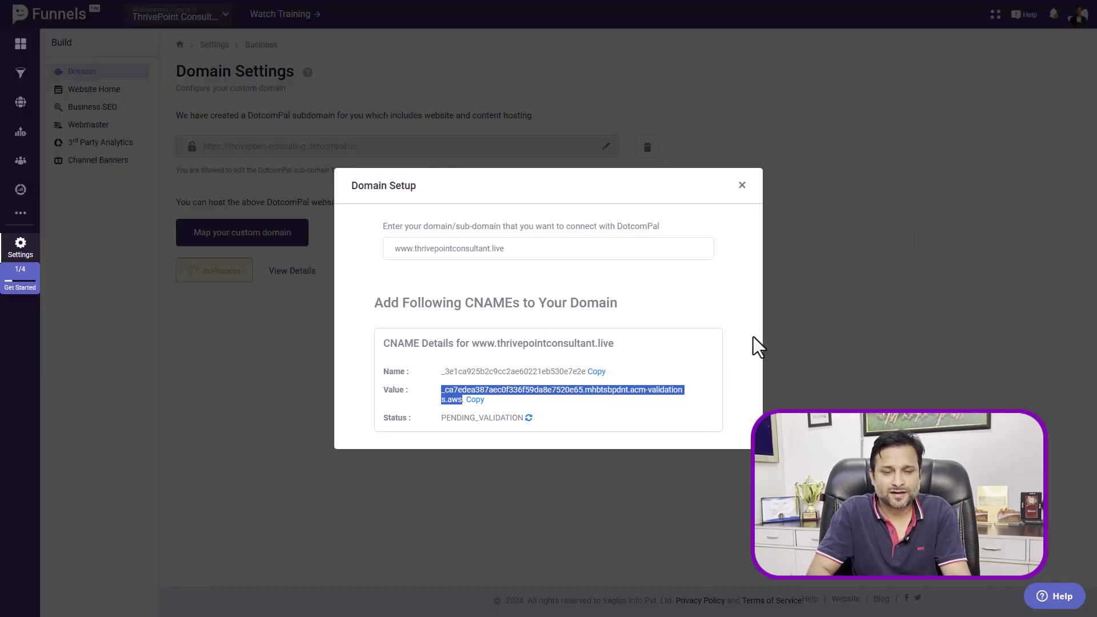
{"action": "left_click", "coordinate": [743, 188]}
{"action": "left_click", "coordinate": [20, 279]}
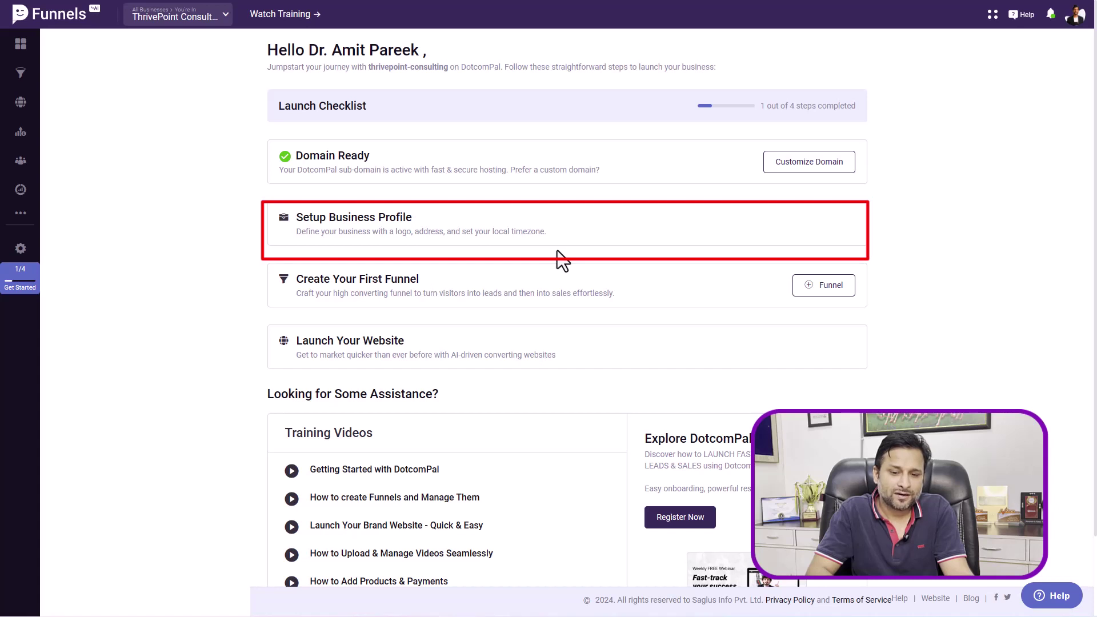
Step: Upload the Thrive Point image as the business profile logo
{"action": "left_click", "coordinate": [345, 222]}
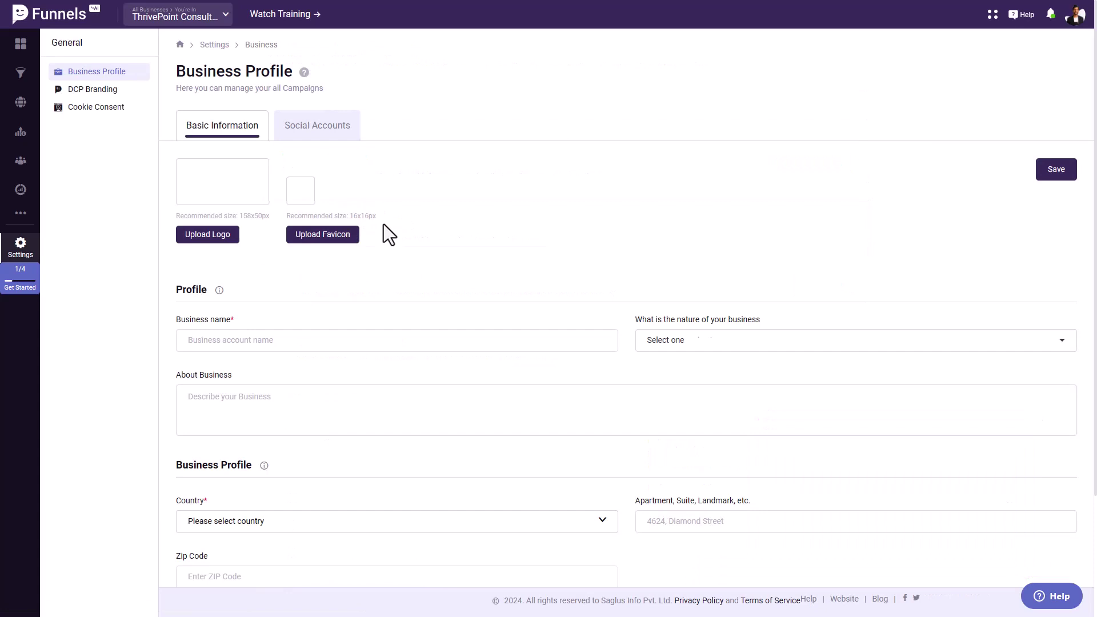
{"action": "scroll", "coordinate": [383, 234], "scroll_direction": "down", "scroll_amount": 2}
{"action": "scroll", "coordinate": [383, 233], "scroll_direction": "up", "scroll_amount": 2}
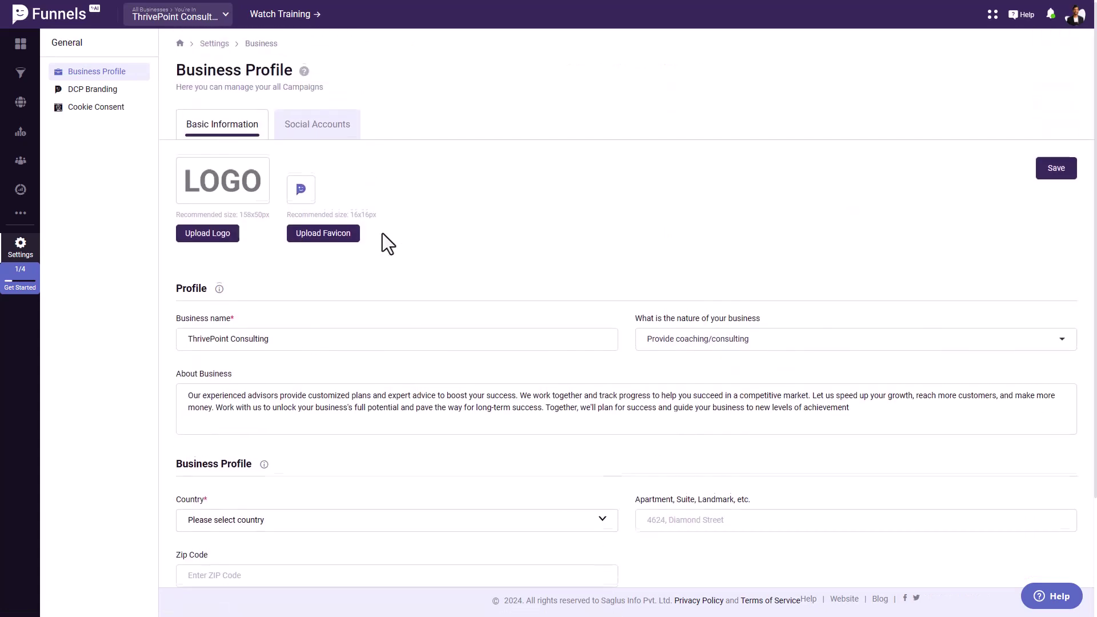
{"action": "left_click", "coordinate": [202, 236]}
{"action": "left_click", "coordinate": [779, 204]}
{"action": "left_click", "coordinate": [168, 107]}
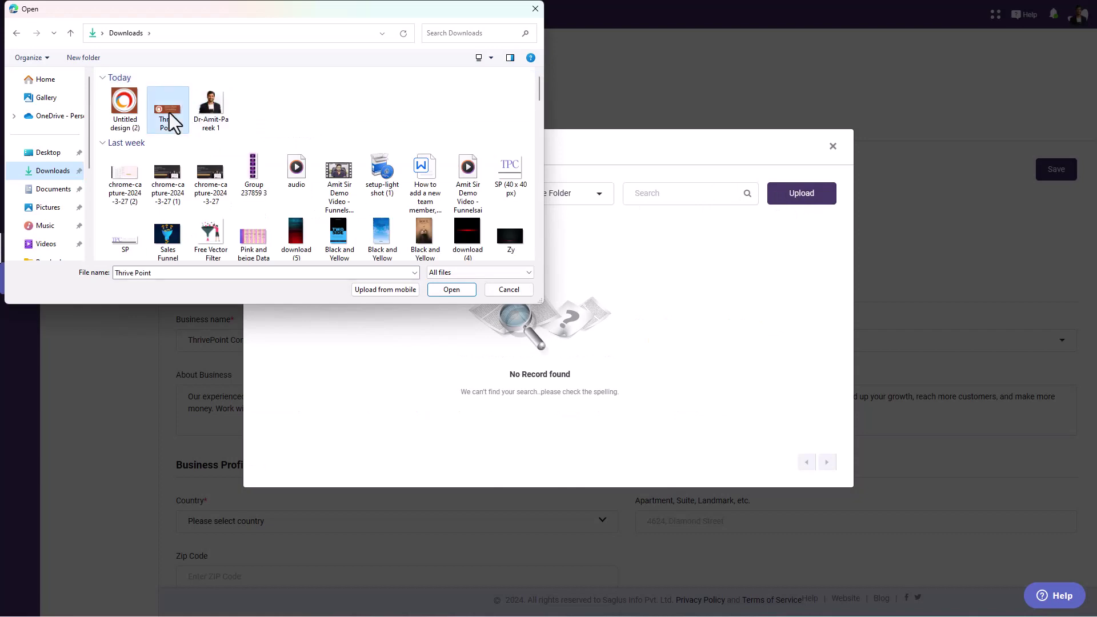
{"action": "left_click", "coordinate": [459, 290]}
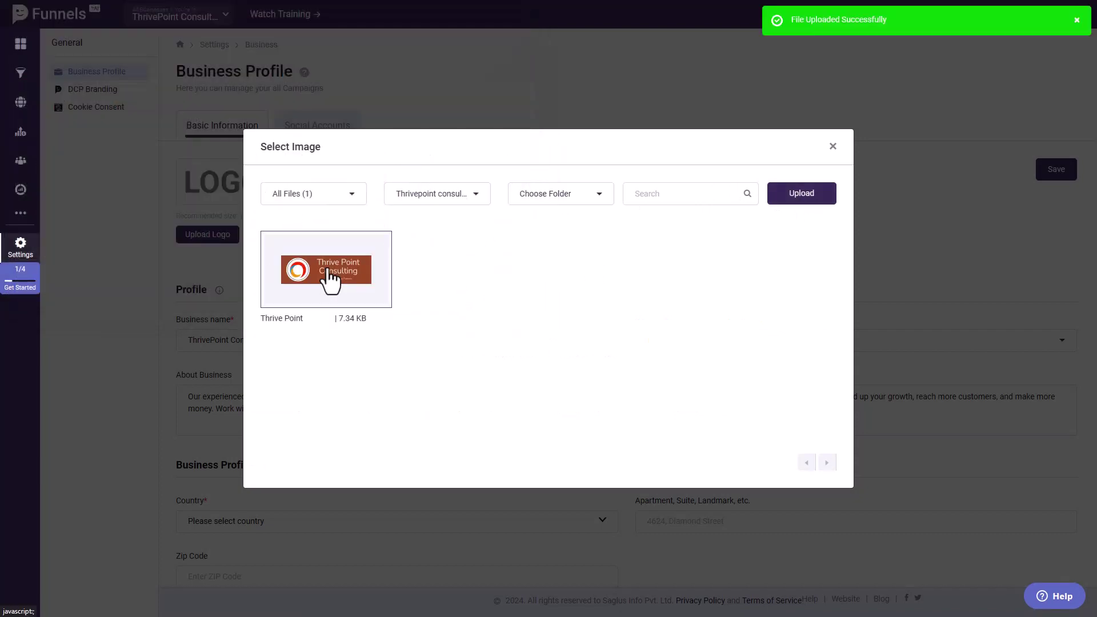
{"action": "left_click", "coordinate": [328, 278]}
Step: Upload Untitled design (2) and set the circular image as favicon
{"action": "left_click", "coordinate": [337, 236]}
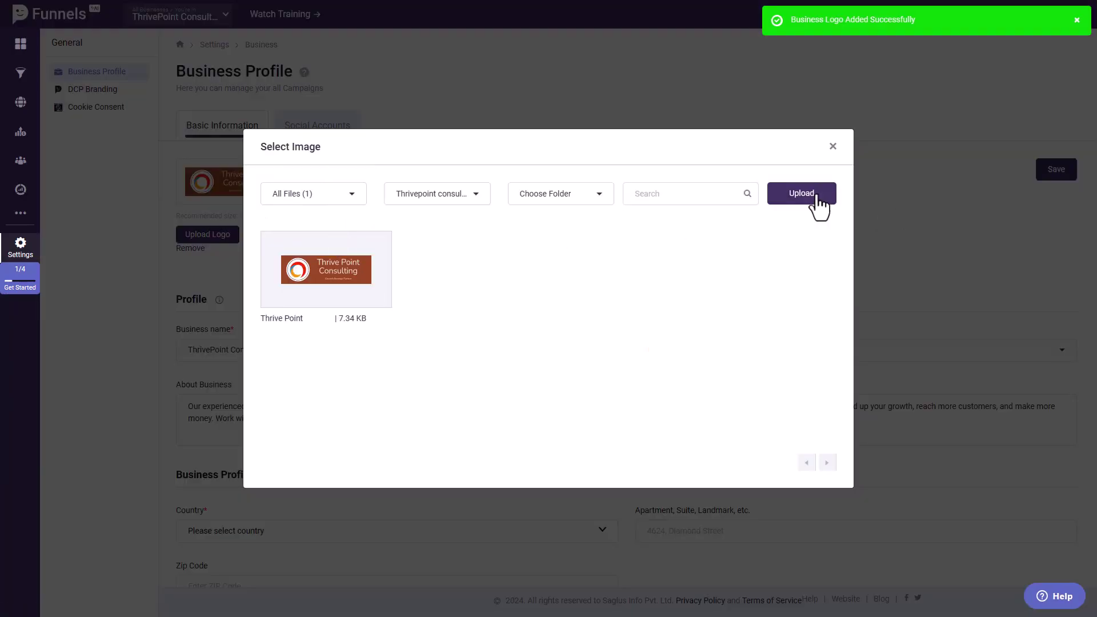
{"action": "left_click", "coordinate": [806, 195]}
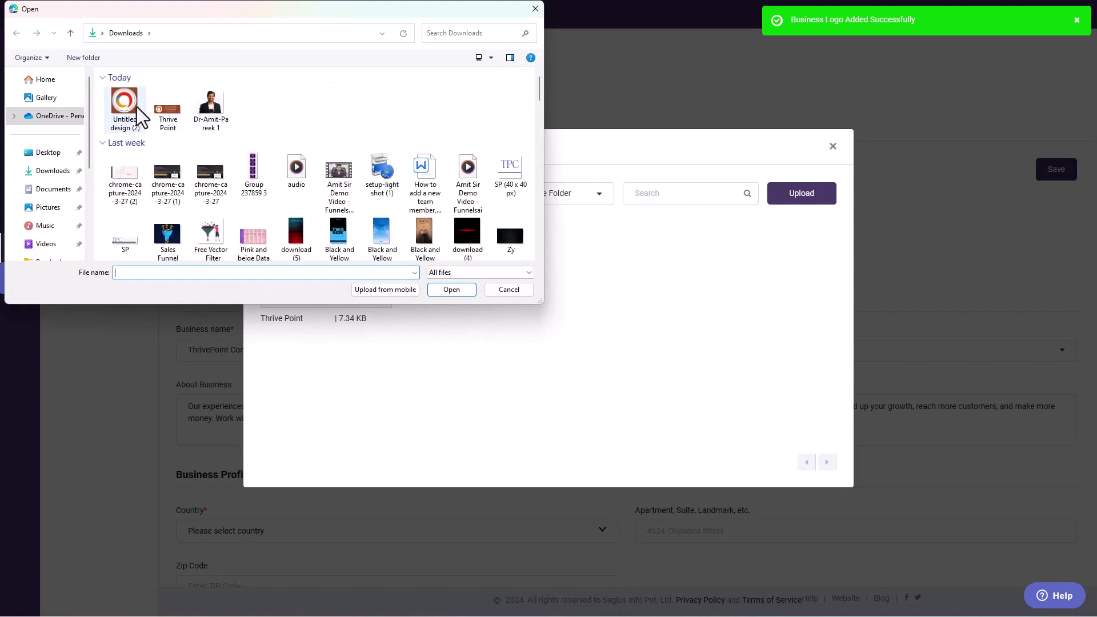
{"action": "left_click", "coordinate": [132, 112]}
{"action": "left_click", "coordinate": [469, 293]}
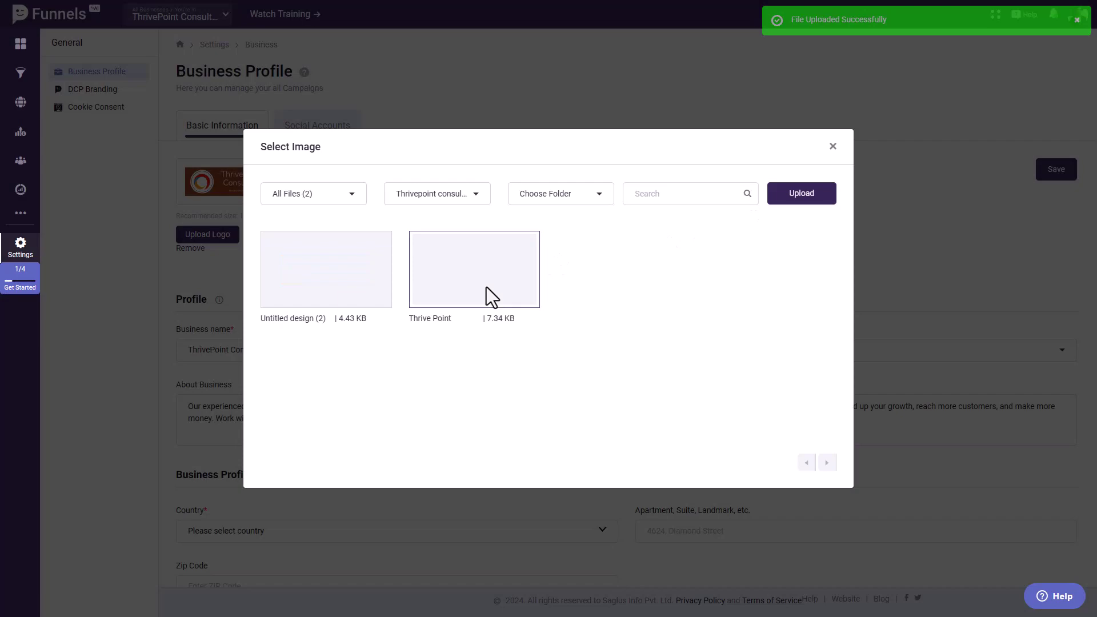
{"action": "left_click", "coordinate": [332, 282]}
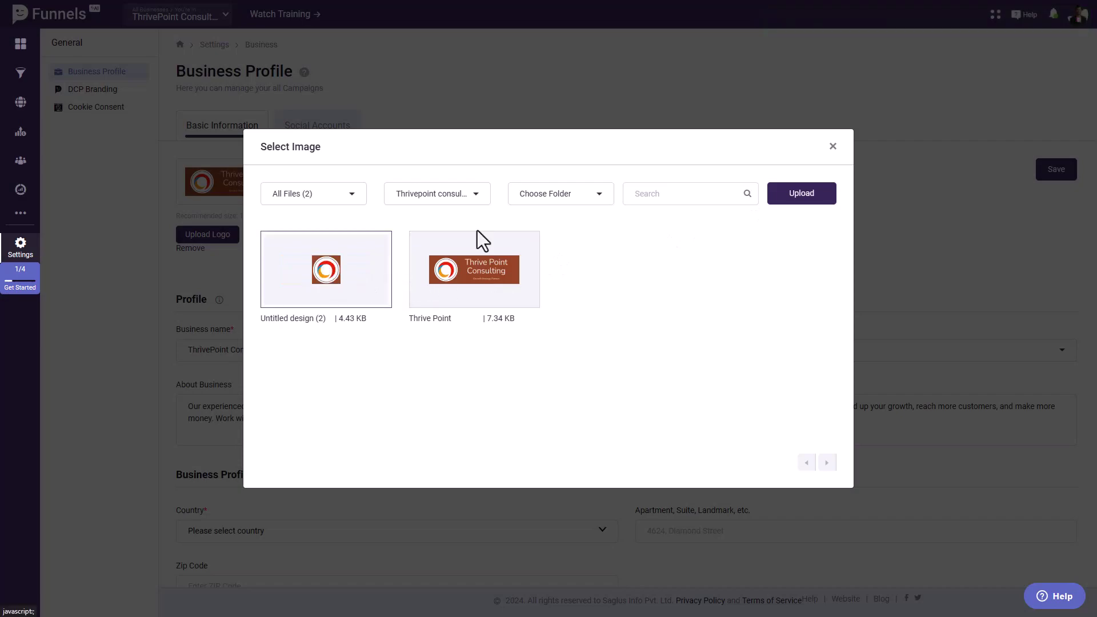
{"action": "scroll", "coordinate": [829, 210], "scroll_direction": "down", "scroll_amount": 2}
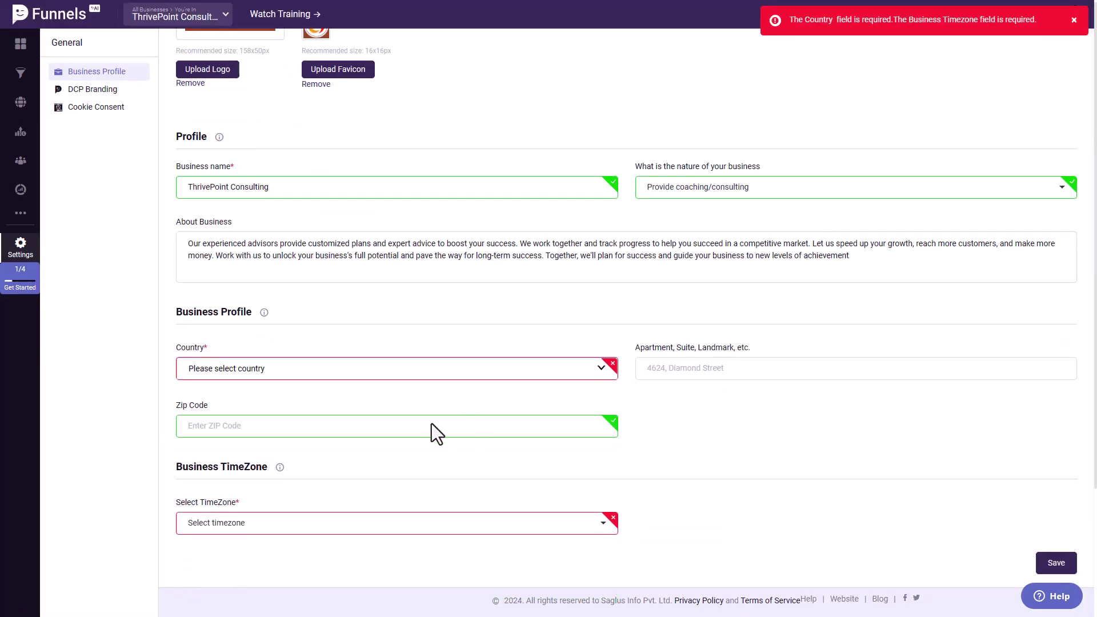
{"action": "left_click", "coordinate": [392, 377]}
{"action": "type", "text": "indi"}
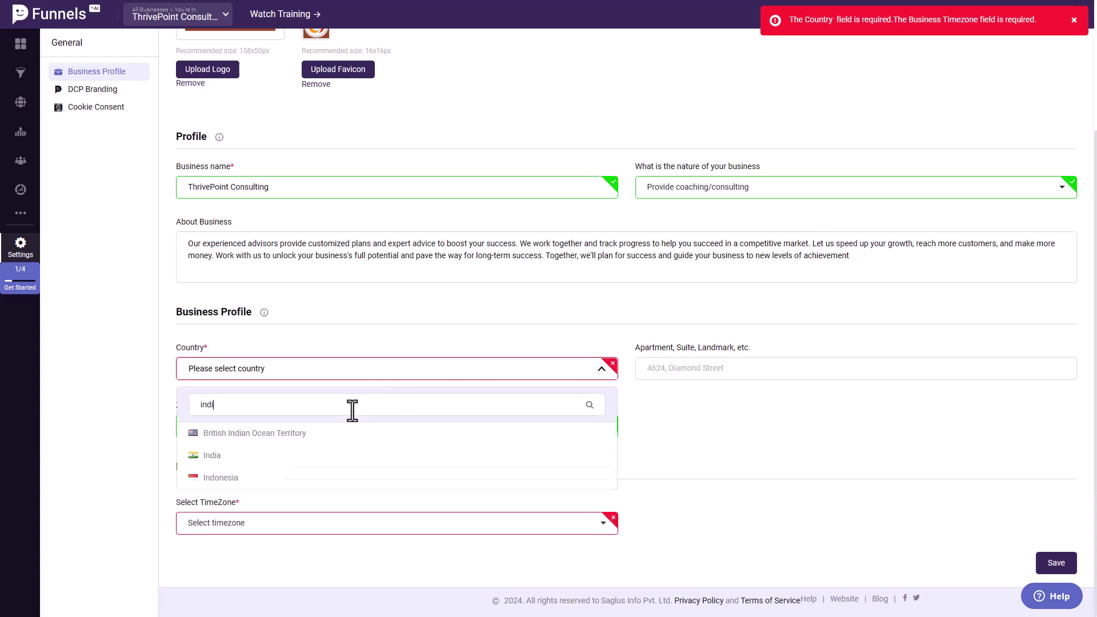
{"action": "type", "text": "a"}
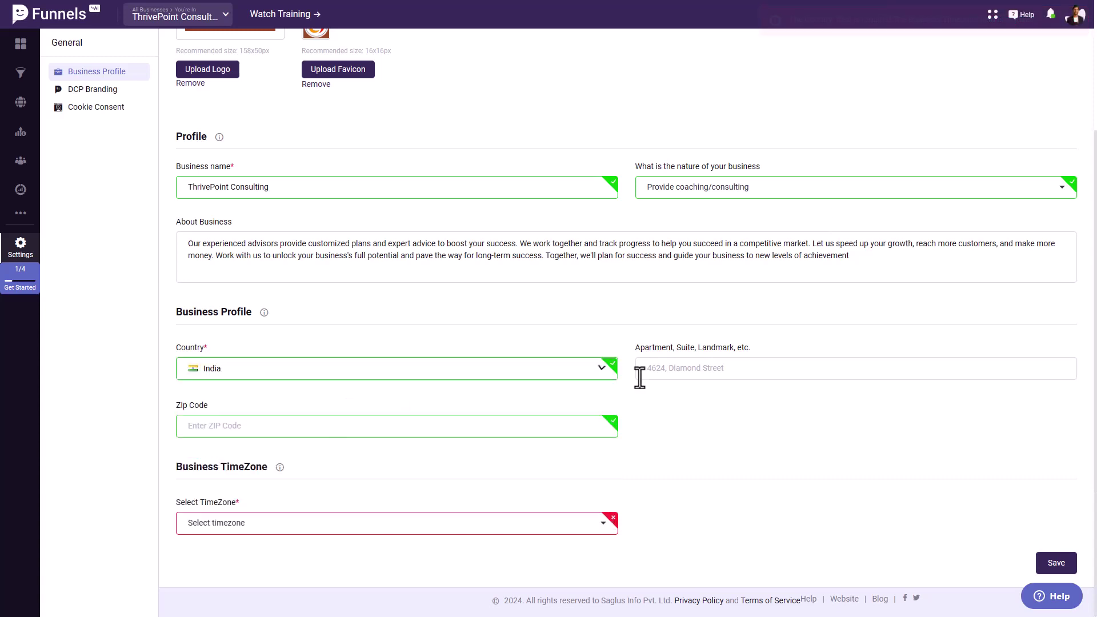
{"action": "left_click", "coordinate": [723, 368]}
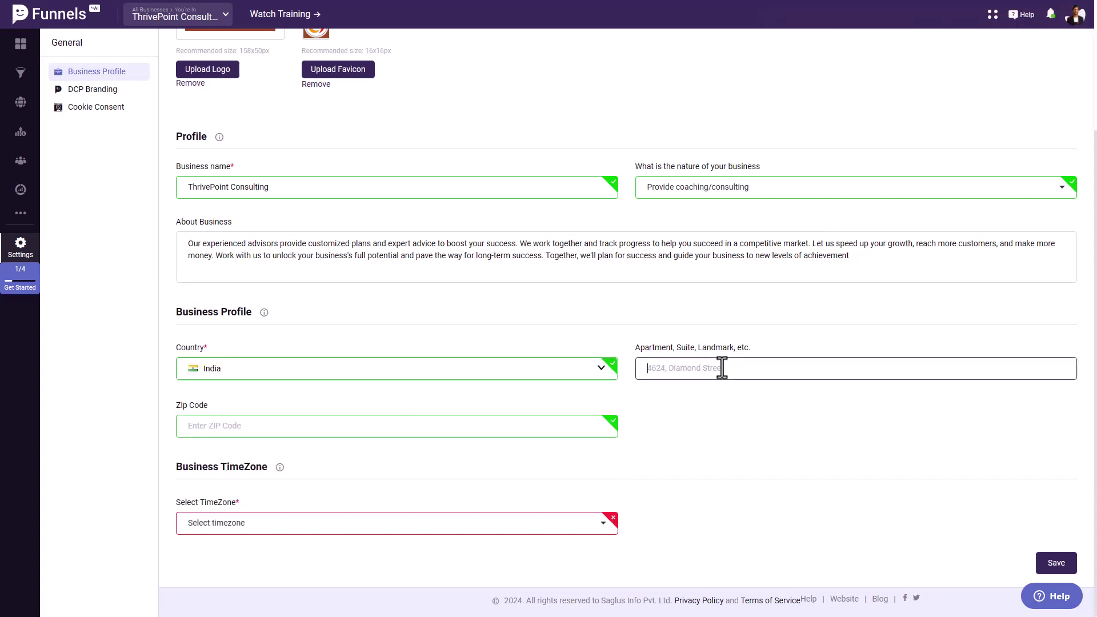
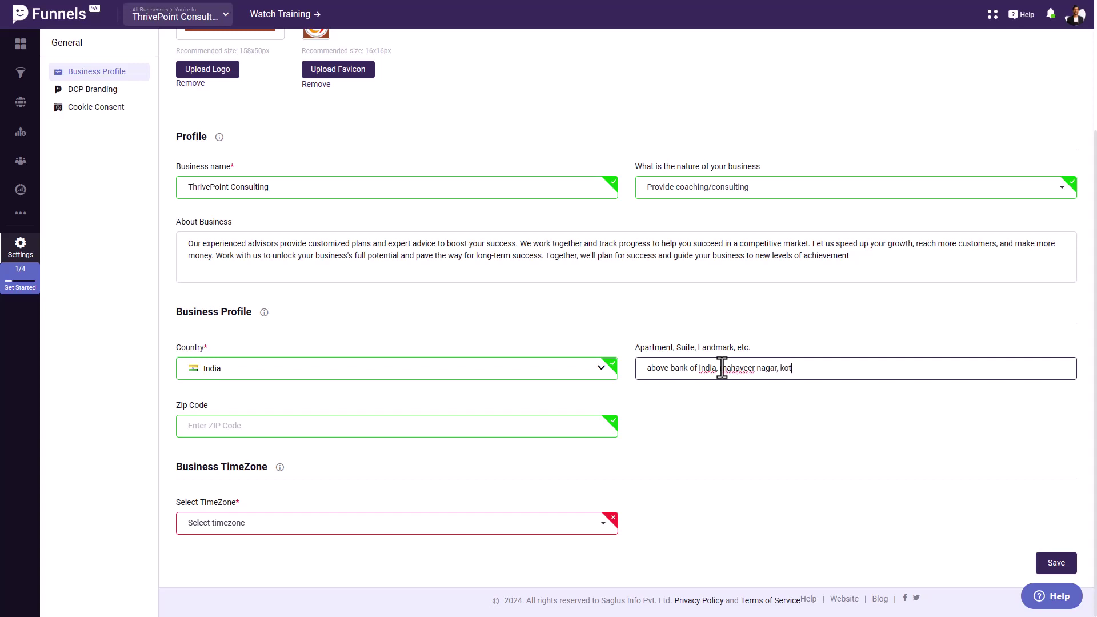
{"action": "left_click", "coordinate": [500, 426]}
{"action": "type", "text": "32"}
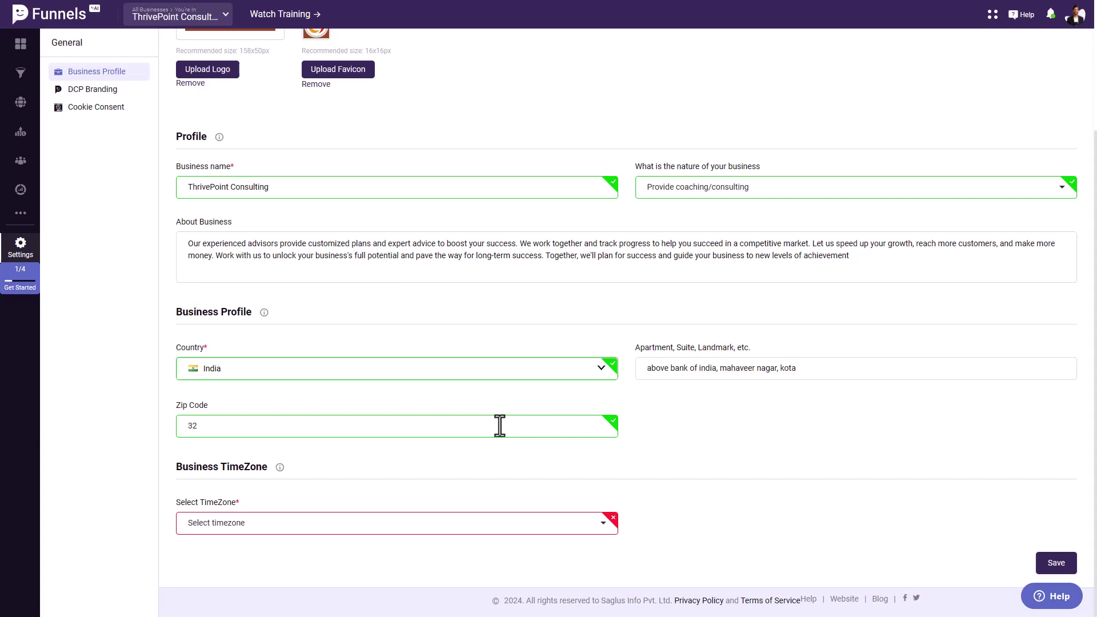
{"action": "type", "text": "400"}
{"action": "type", "text": "5"}
{"action": "left_click", "coordinate": [348, 527]}
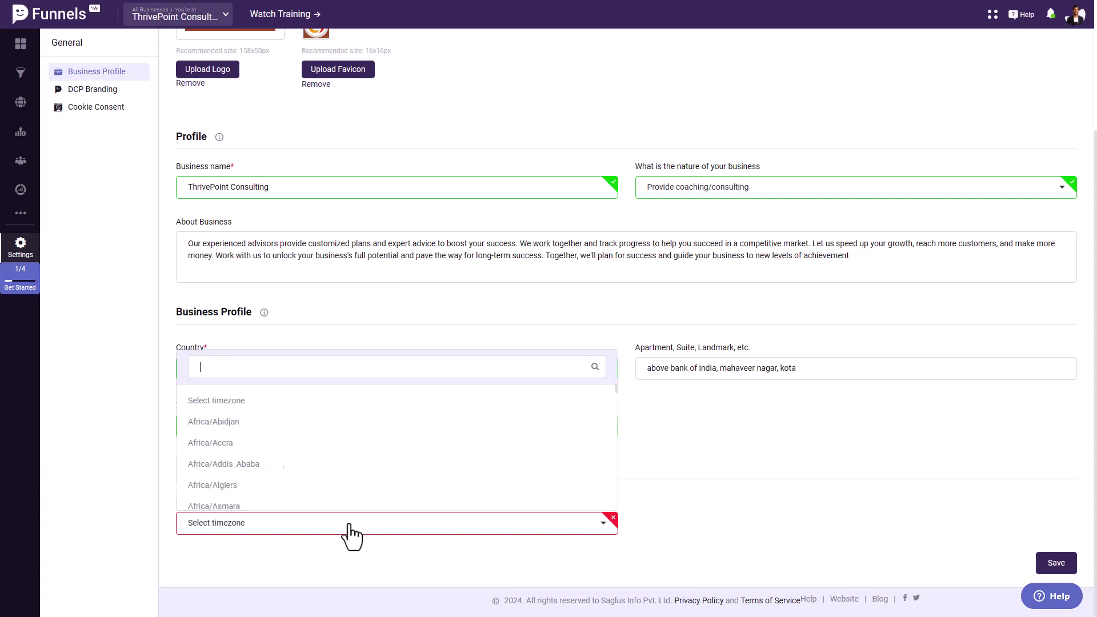
{"action": "type", "text": "asia"}
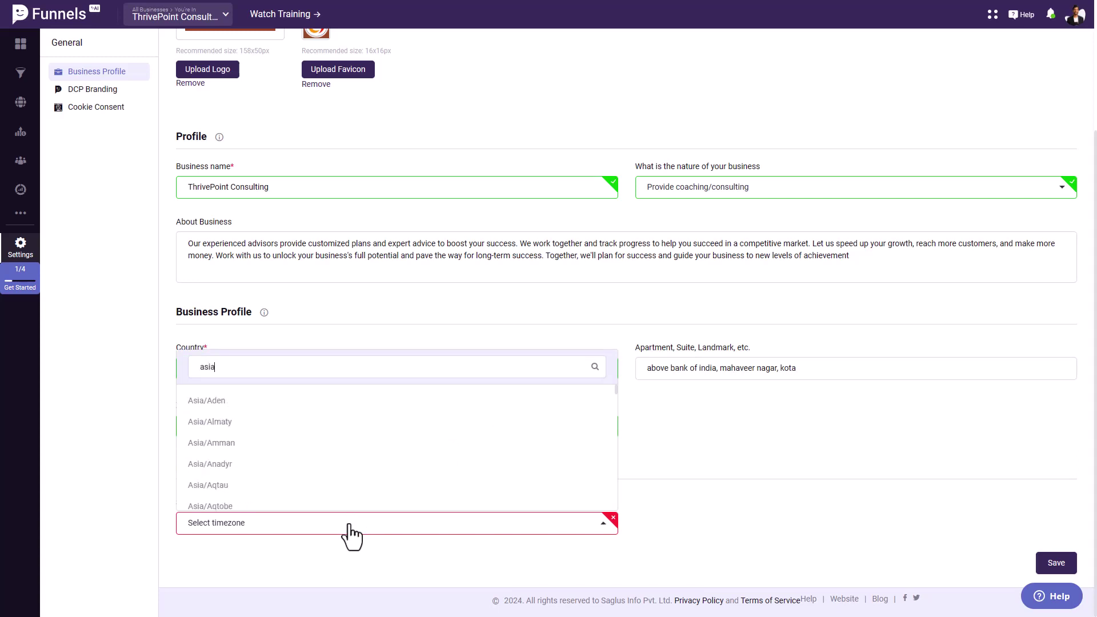
{"action": "type", "text": "/kol"}
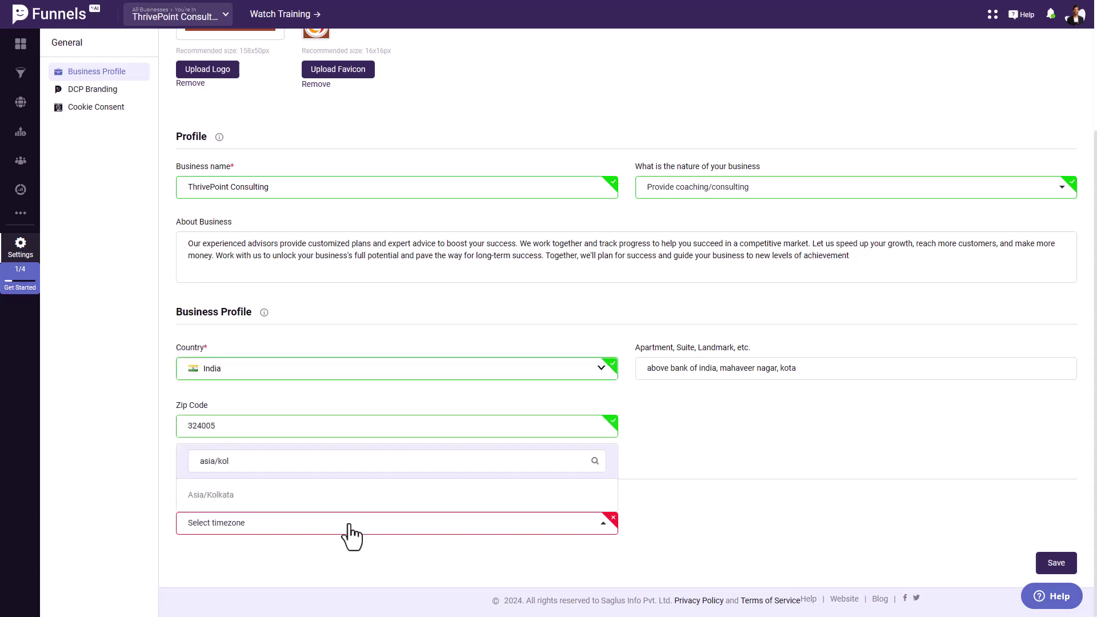
{"action": "key", "text": "BackSpace"}
{"action": "key", "text": "BackSpace"}
{"action": "key", "text": "BackSpace"}
{"action": "type", "text": "sak"}
{"action": "left_click", "coordinate": [204, 495]}
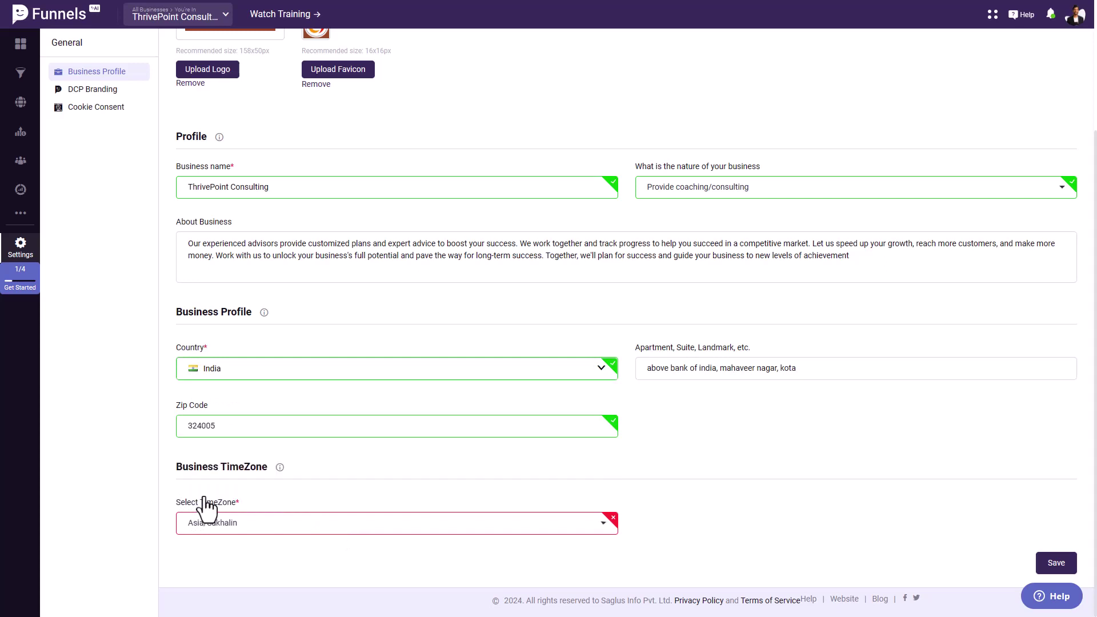
Step: Save the business profile with Asia/Kolkata timezone and return to the launch checklist
{"action": "left_click", "coordinate": [1057, 562]}
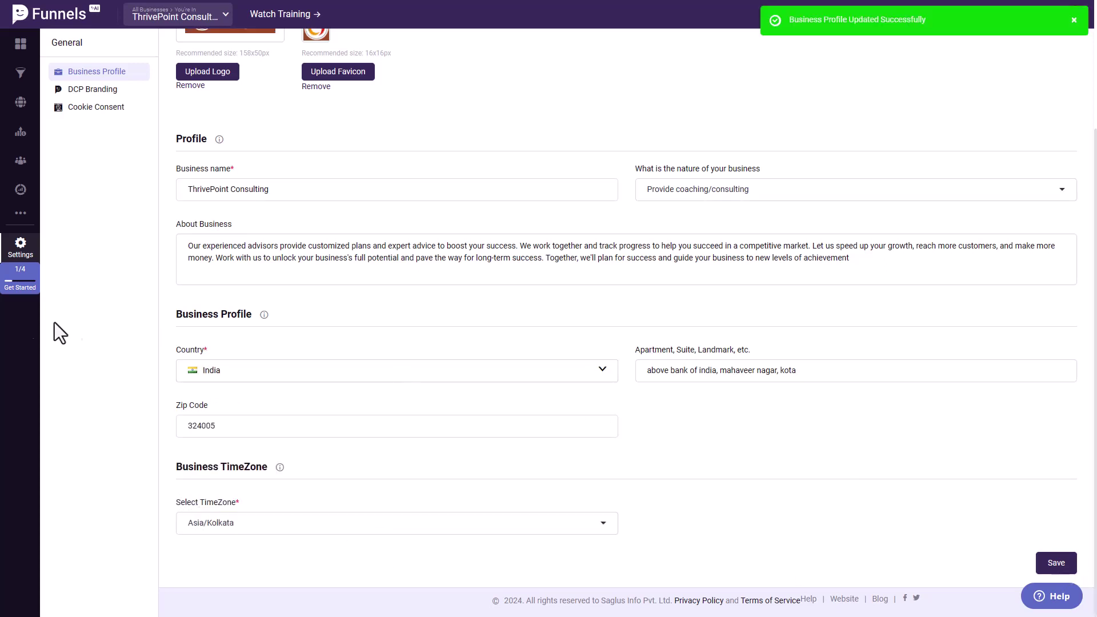
{"action": "left_click", "coordinate": [21, 283]}
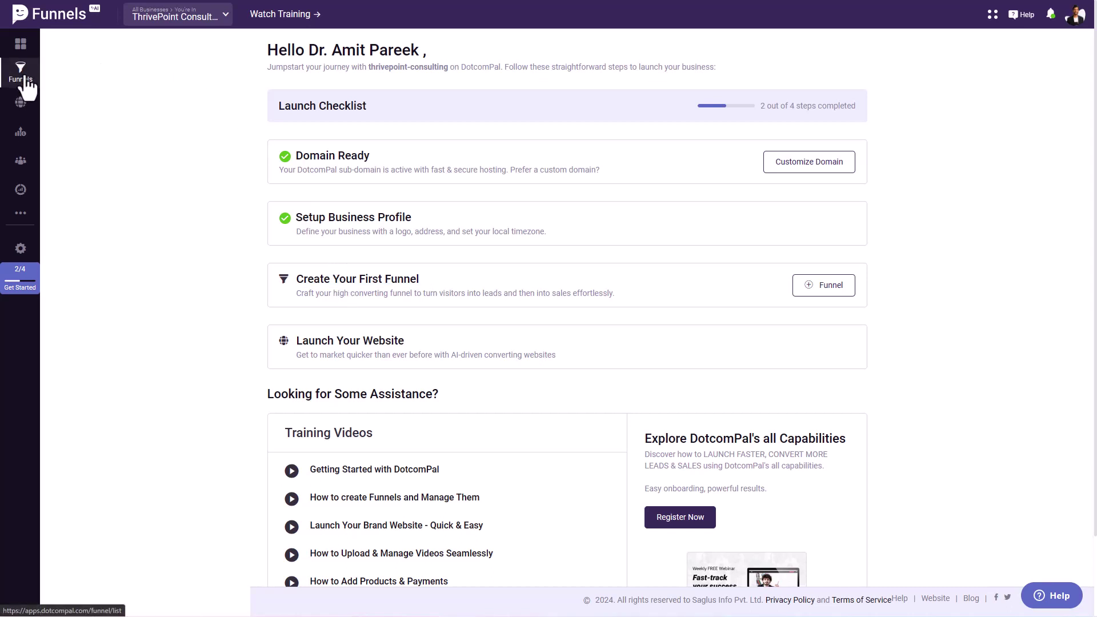
Step: Start a first funnel, continue with Goldmine Lead Generation, then go back to prescriptions
{"action": "left_click", "coordinate": [322, 292]}
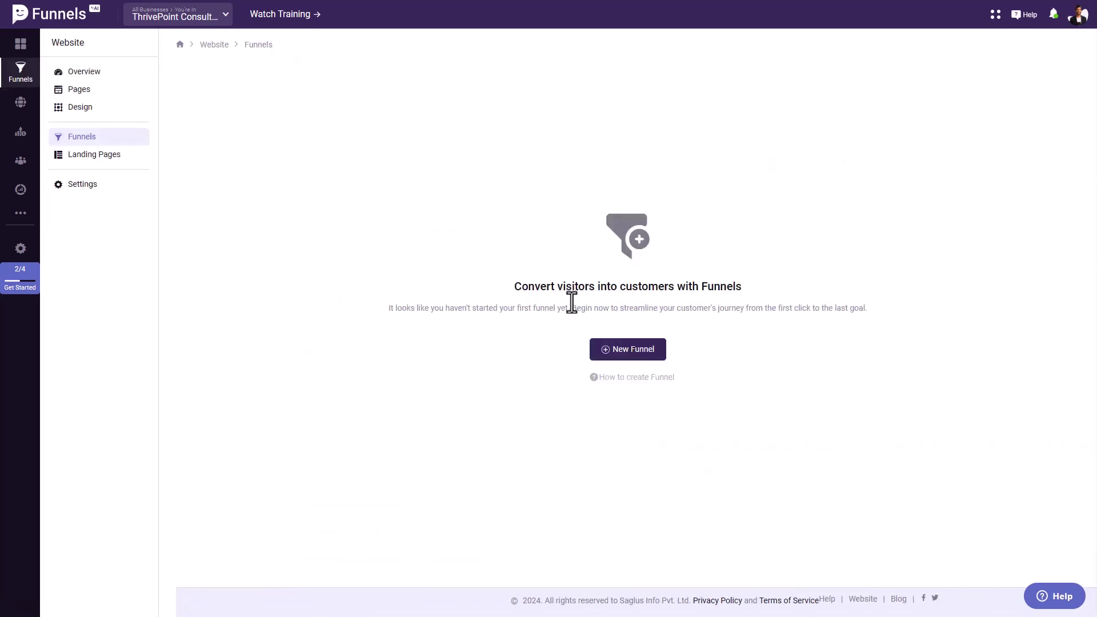
{"action": "left_click", "coordinate": [654, 359]}
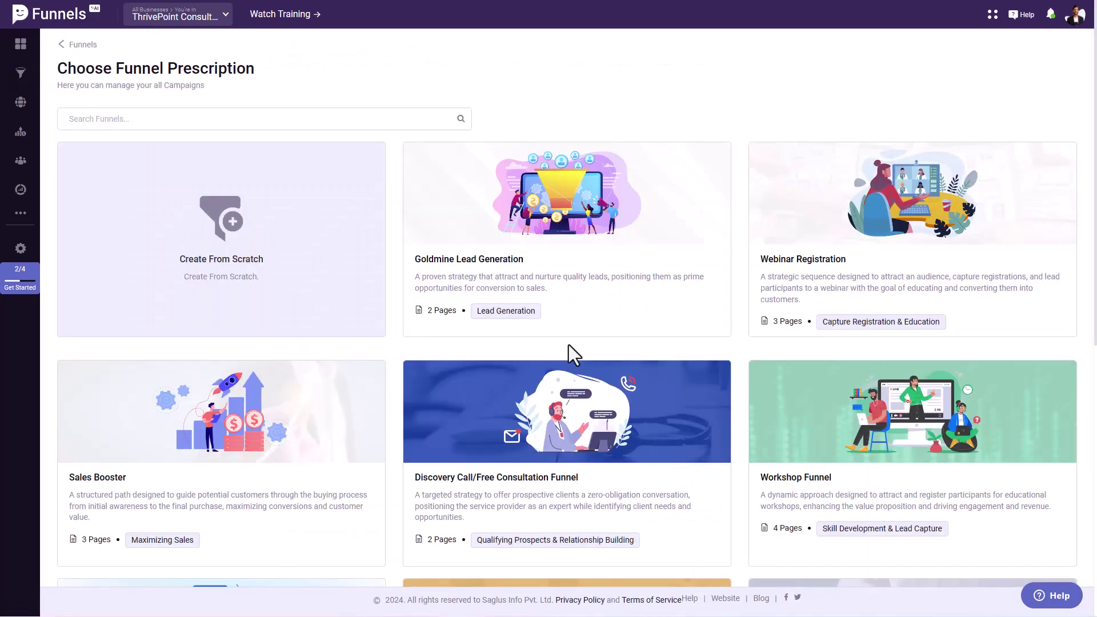
{"action": "scroll", "coordinate": [569, 345], "scroll_direction": "down", "scroll_amount": 2}
{"action": "scroll", "coordinate": [568, 346], "scroll_direction": "down", "scroll_amount": 1}
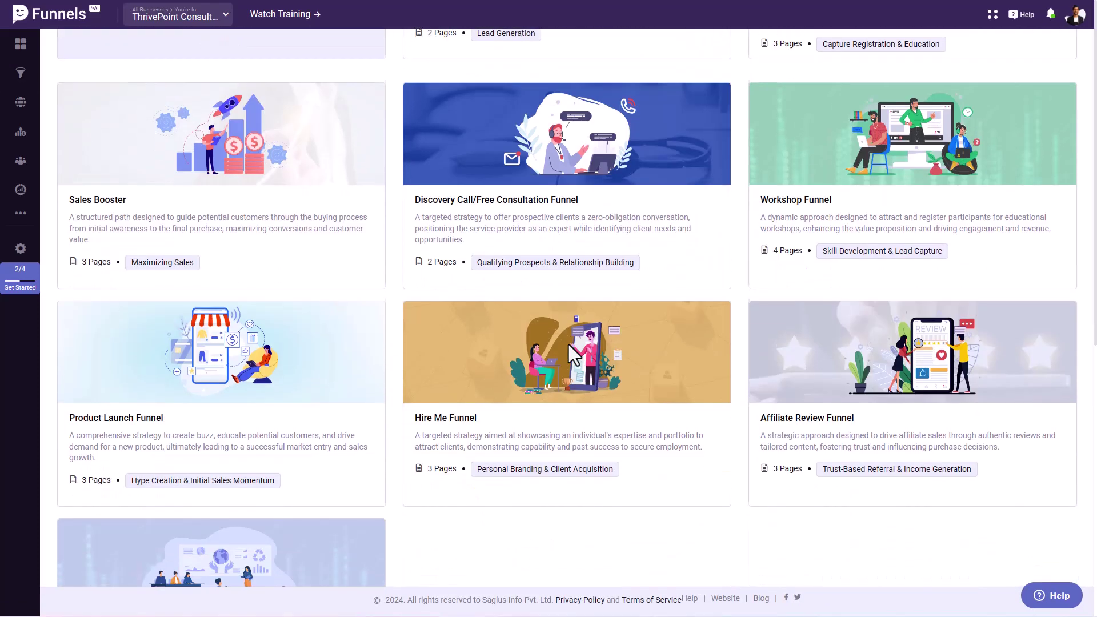
{"action": "scroll", "coordinate": [568, 345], "scroll_direction": "down", "scroll_amount": 2}
{"action": "scroll", "coordinate": [568, 345], "scroll_direction": "up", "scroll_amount": 1}
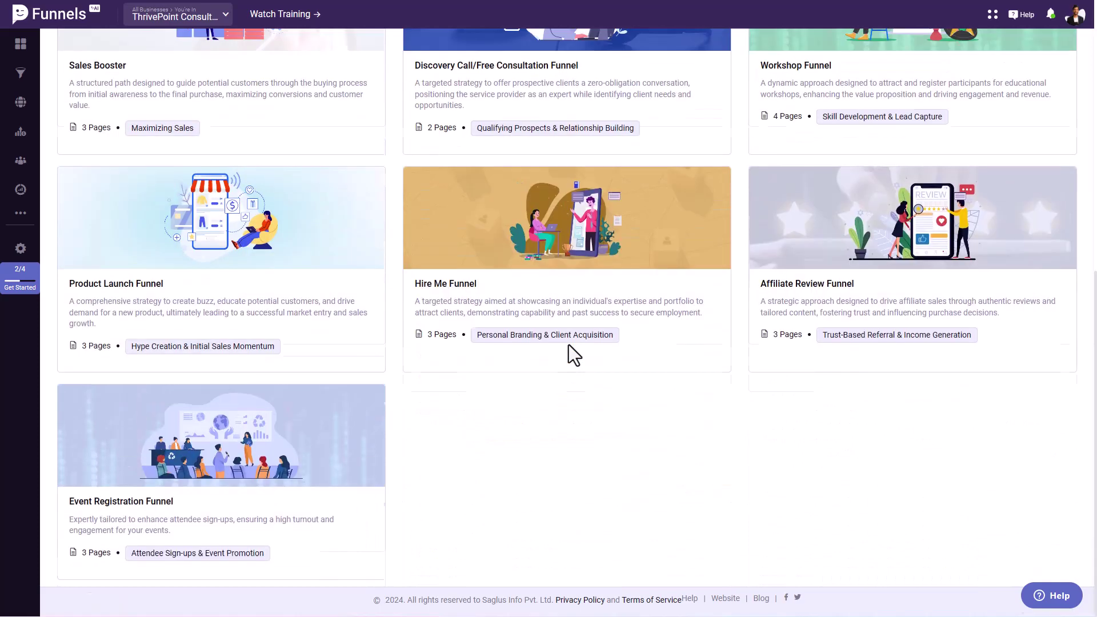
{"action": "scroll", "coordinate": [568, 345], "scroll_direction": "up", "scroll_amount": 3}
{"action": "scroll", "coordinate": [567, 344], "scroll_direction": "up", "scroll_amount": 1}
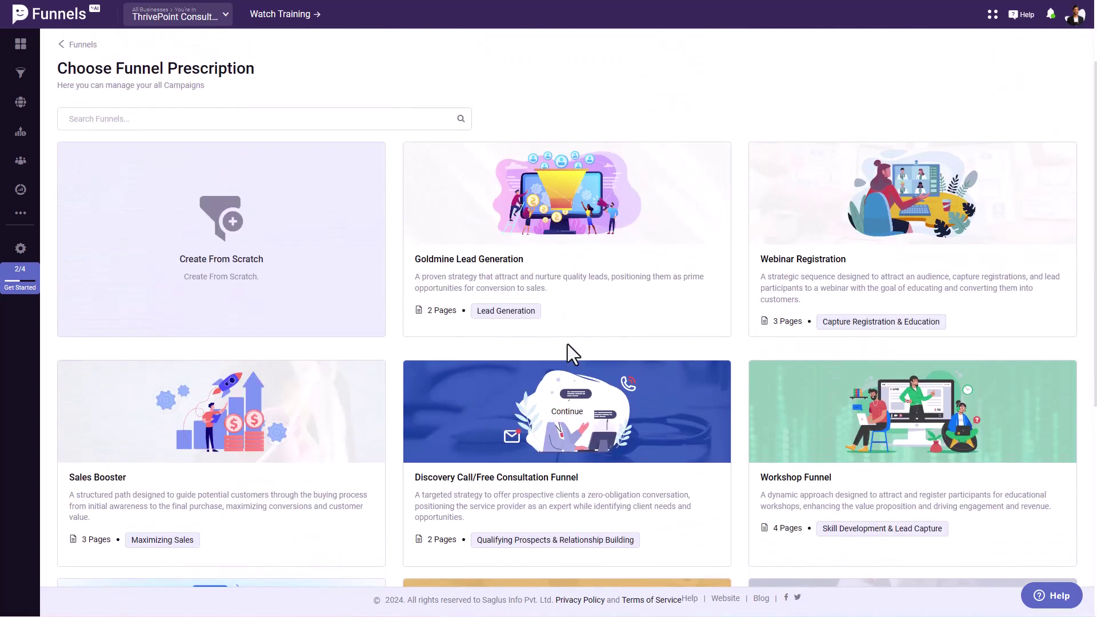
{"action": "left_click", "coordinate": [568, 197]}
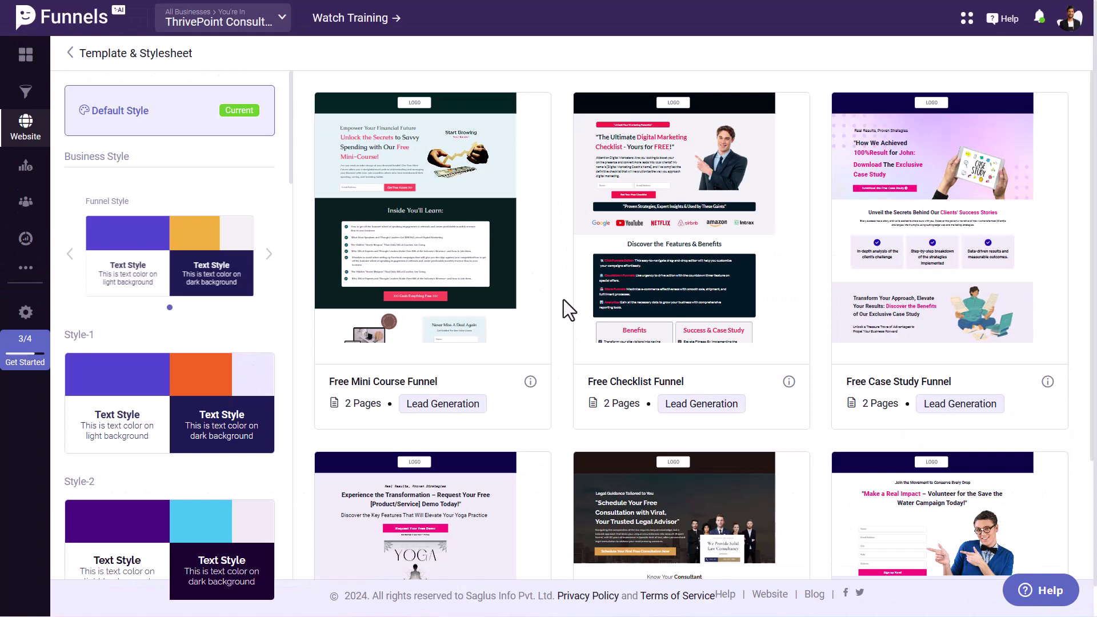
{"action": "scroll", "coordinate": [563, 302], "scroll_direction": "down", "scroll_amount": 1}
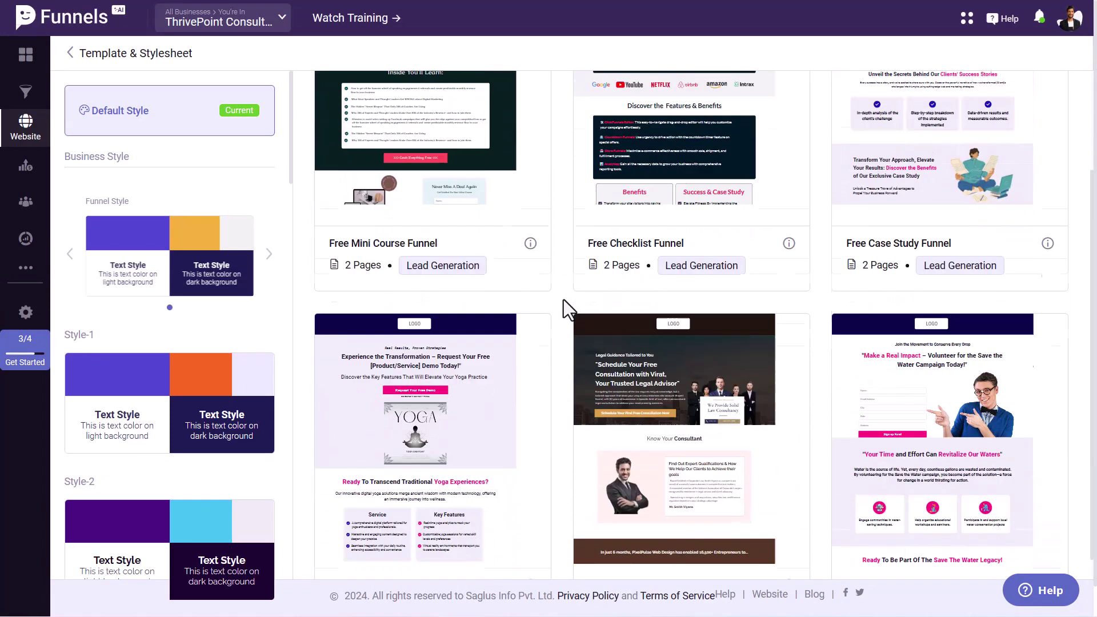
{"action": "scroll", "coordinate": [563, 302], "scroll_direction": "down", "scroll_amount": 1}
{"action": "scroll", "coordinate": [563, 302], "scroll_direction": "down", "scroll_amount": 1}
{"action": "scroll", "coordinate": [563, 300], "scroll_direction": "down", "scroll_amount": 1}
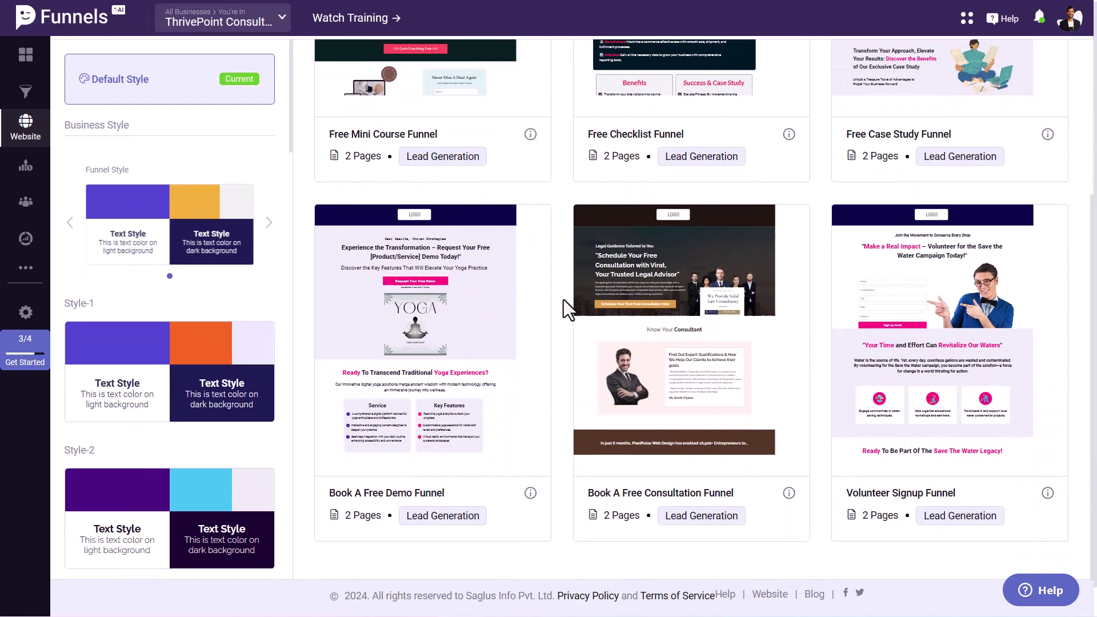
{"action": "scroll", "coordinate": [563, 299], "scroll_direction": "up", "scroll_amount": 2}
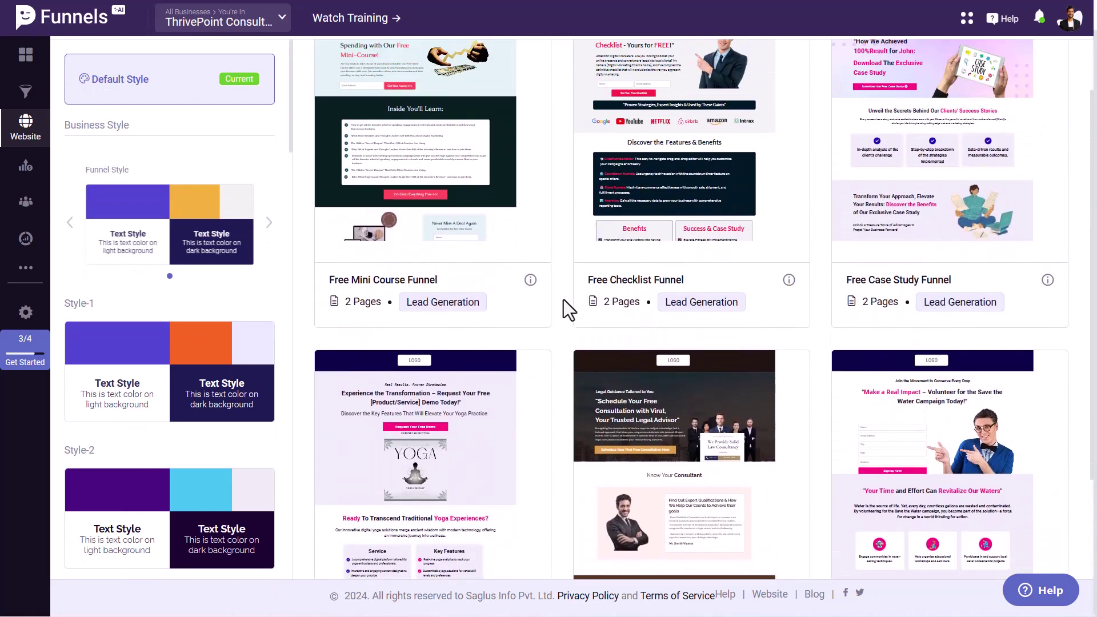
{"action": "scroll", "coordinate": [563, 299], "scroll_direction": "up", "scroll_amount": 1}
{"action": "scroll", "coordinate": [563, 299], "scroll_direction": "up", "scroll_amount": 1}
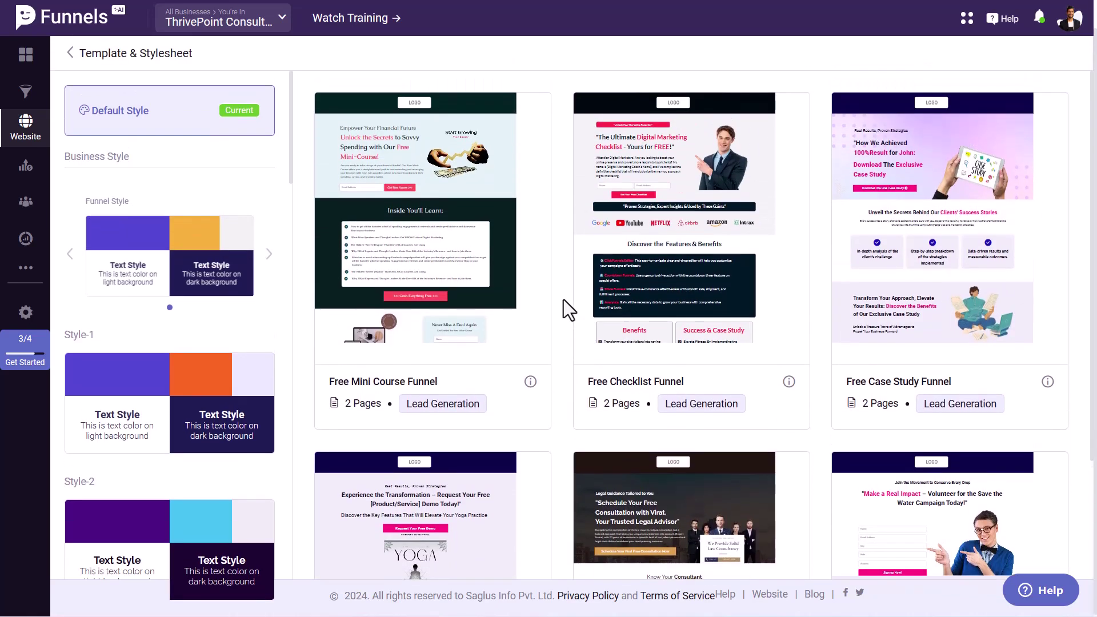
{"action": "scroll", "coordinate": [564, 301], "scroll_direction": "down", "scroll_amount": 2}
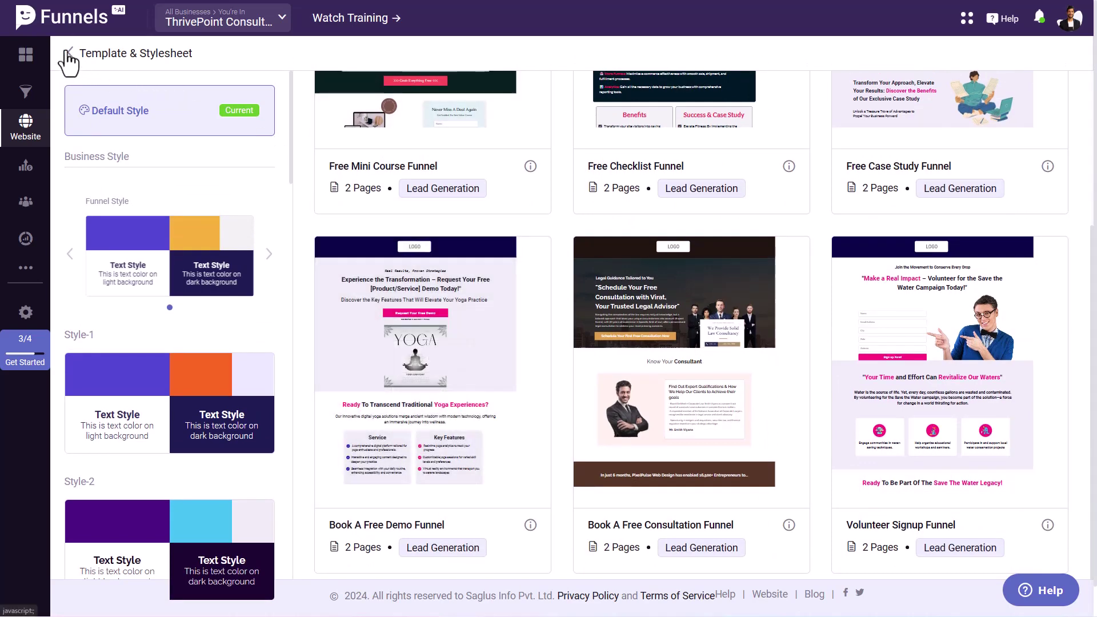
{"action": "left_click", "coordinate": [71, 55]}
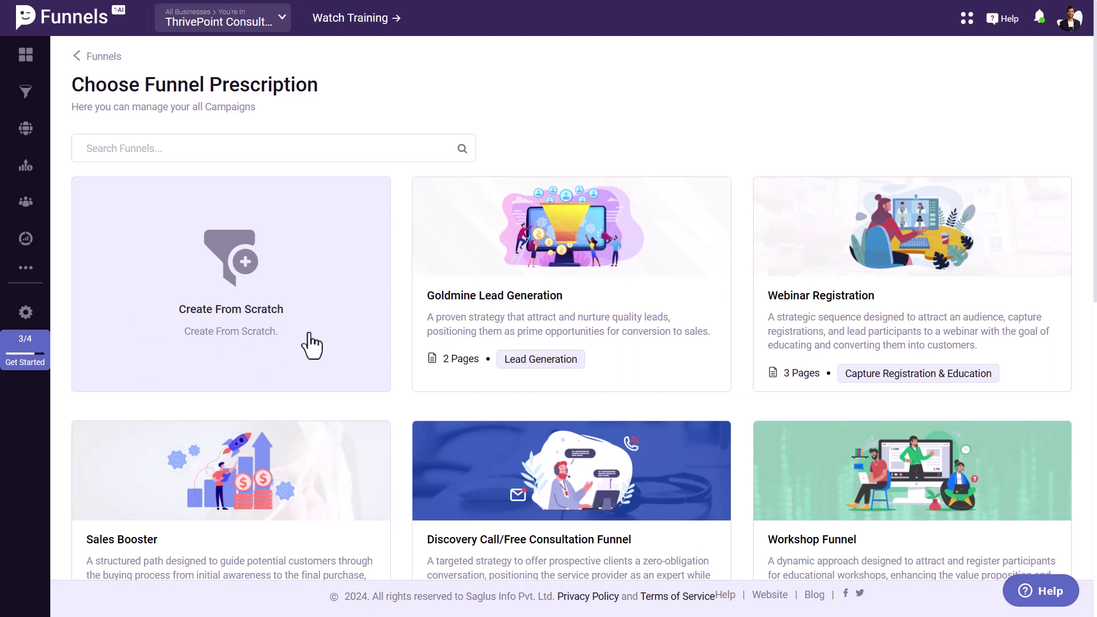
{"action": "mouse_move", "coordinate": [571, 228]}
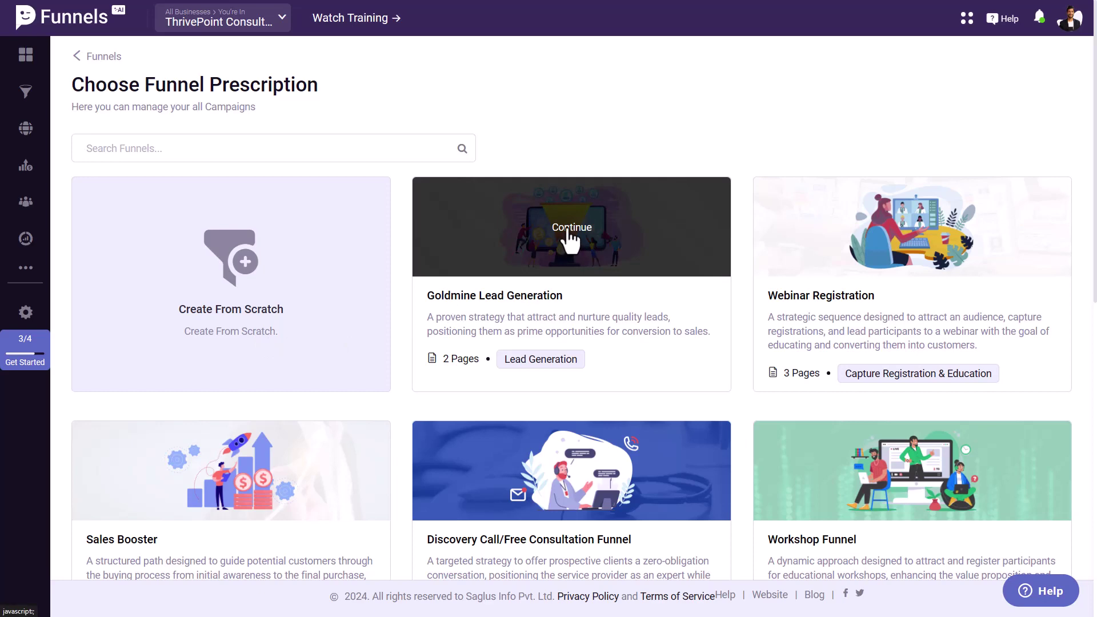
Step: Create a renamed Book A Free Consultation funnel from the Goldmine Lead Generation templates
{"action": "left_click", "coordinate": [572, 240]}
{"action": "scroll", "coordinate": [566, 228], "scroll_direction": "down", "scroll_amount": 1}
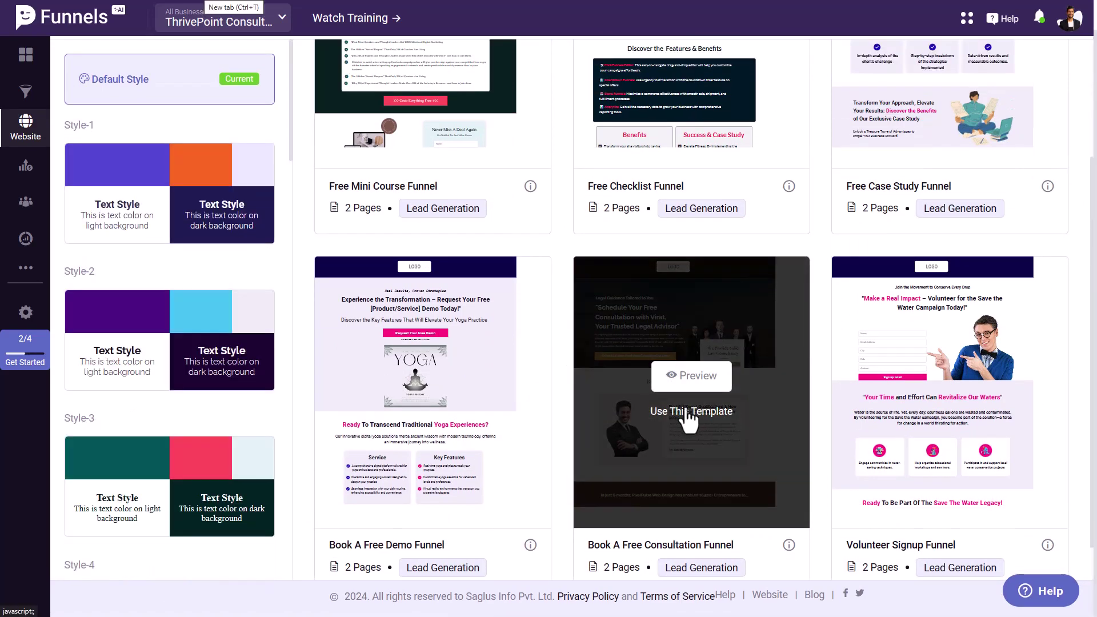
{"action": "left_click", "coordinate": [692, 411]}
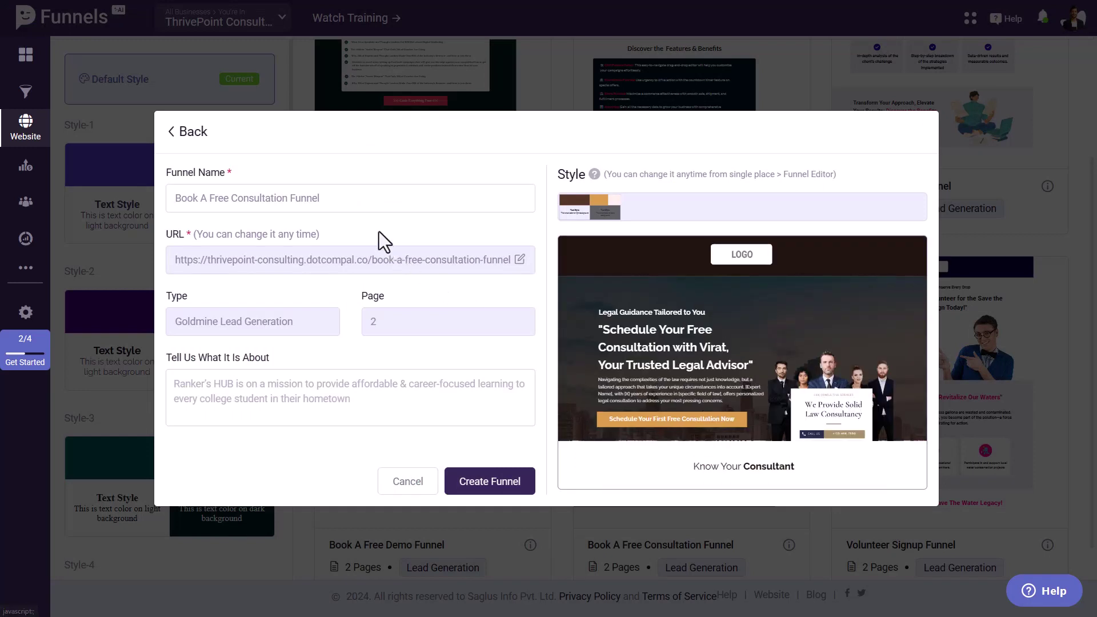
{"action": "left_click", "coordinate": [333, 197]}
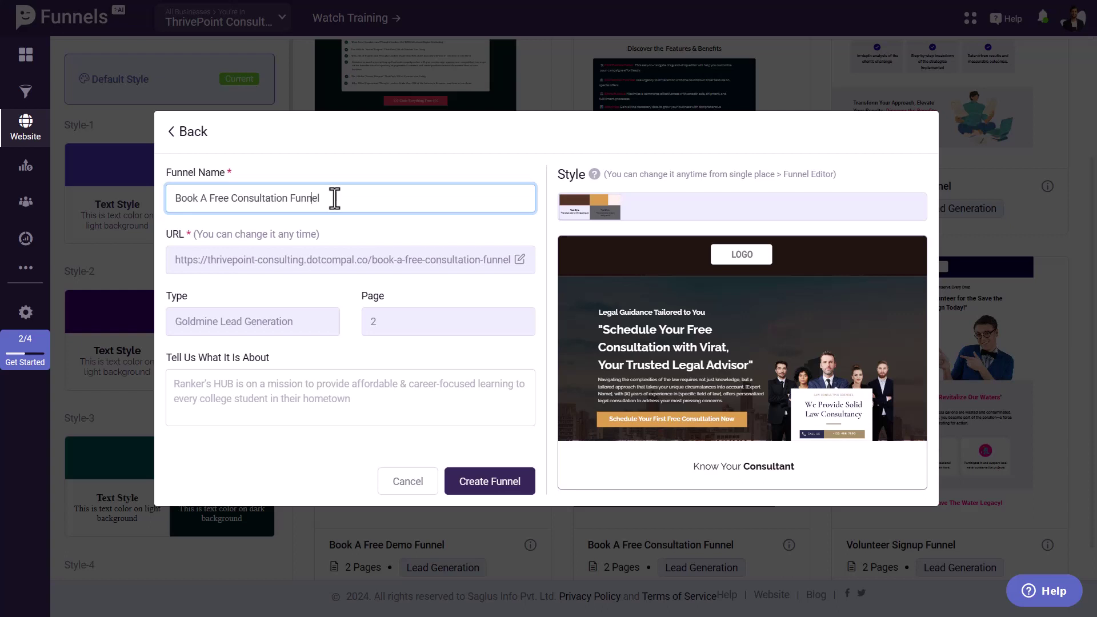
{"action": "left_click", "coordinate": [463, 482]}
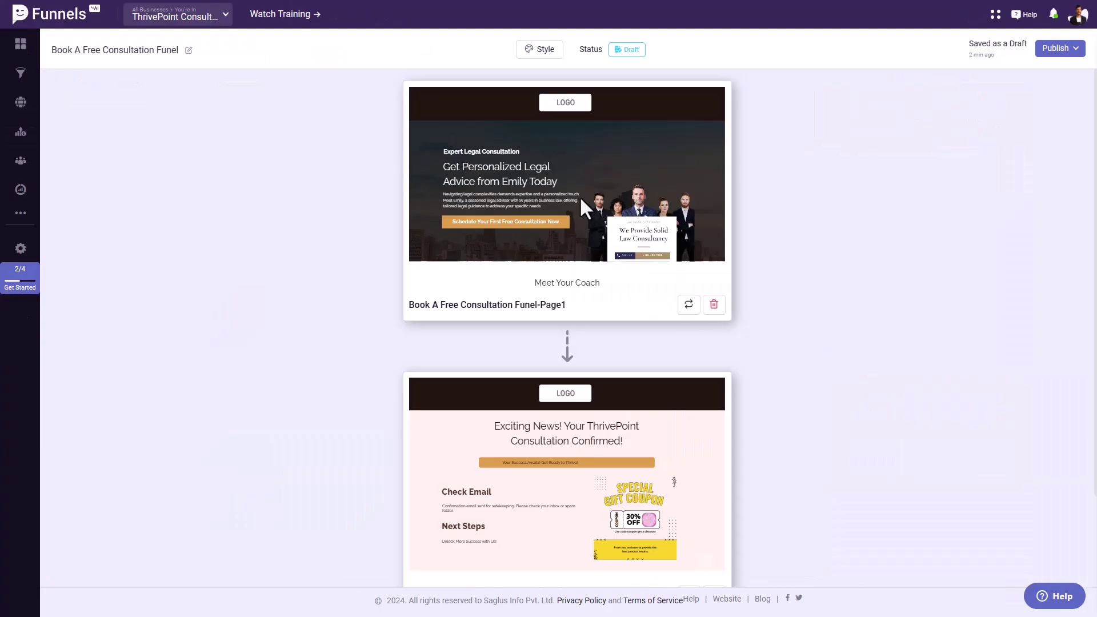
Step: Open Page1 in the editor and browse its elements, sections, colour styles and pages
{"action": "left_click", "coordinate": [573, 170]}
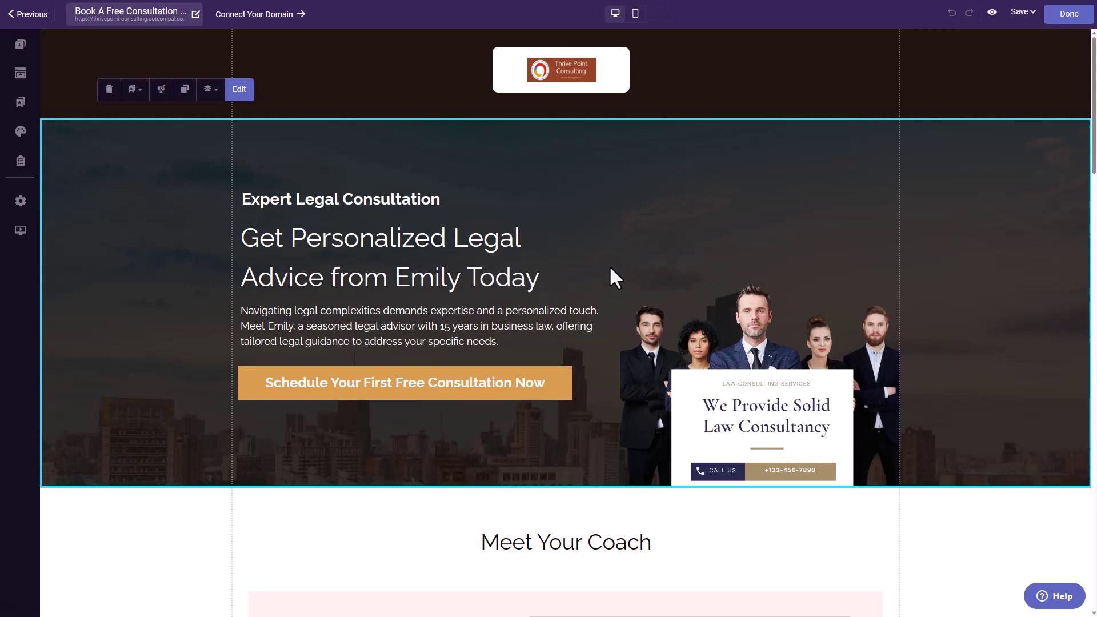
{"action": "left_click", "coordinate": [20, 40]}
{"action": "left_click", "coordinate": [21, 70]}
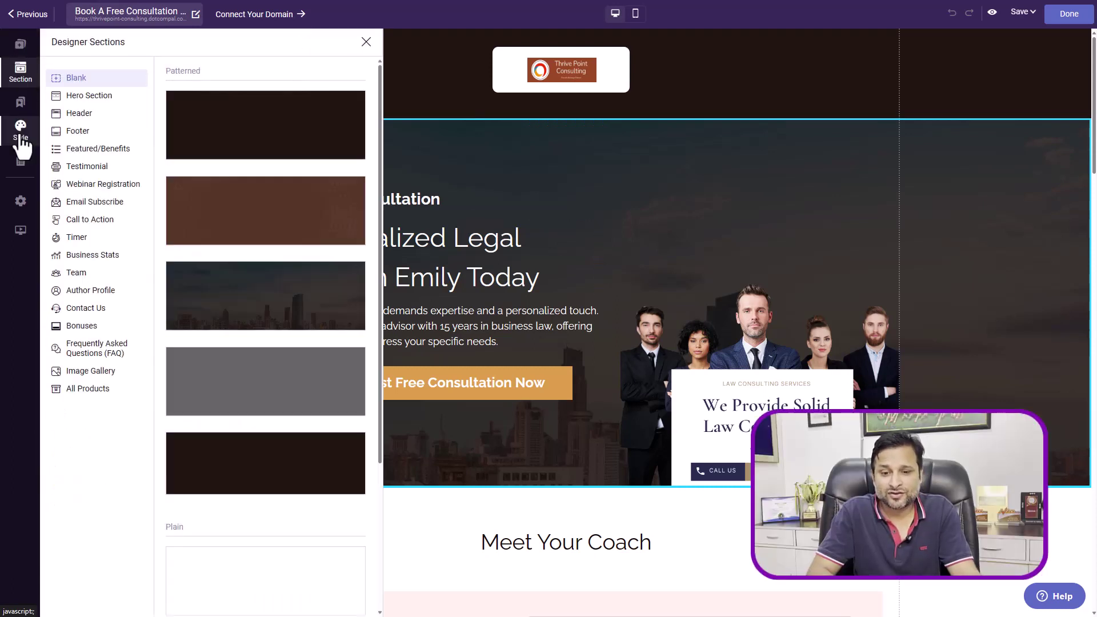
{"action": "left_click", "coordinate": [21, 136]}
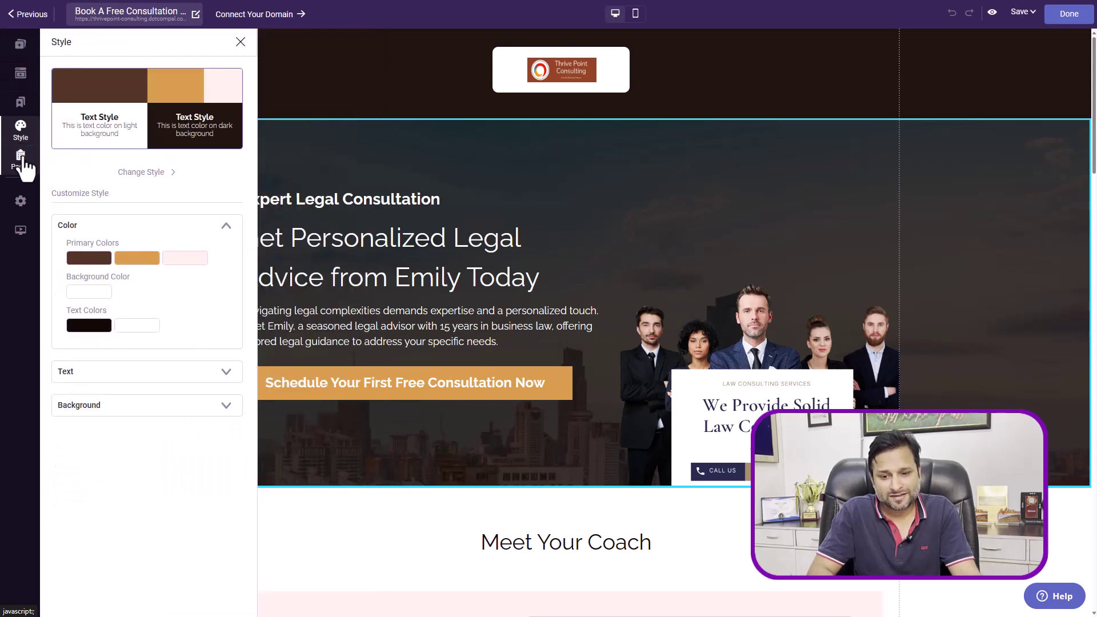
{"action": "left_click", "coordinate": [21, 158]}
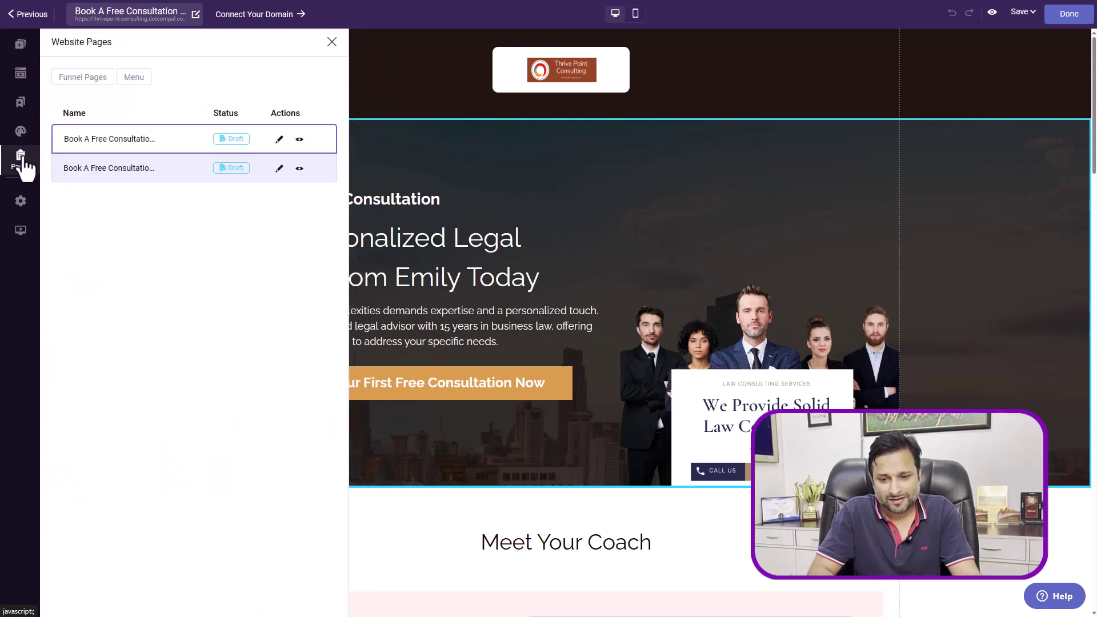
Step: Review the conversion goal, Google Analytics, Facebook Remarketing and JavaScript page settings, then close them
{"action": "left_click", "coordinate": [21, 199]}
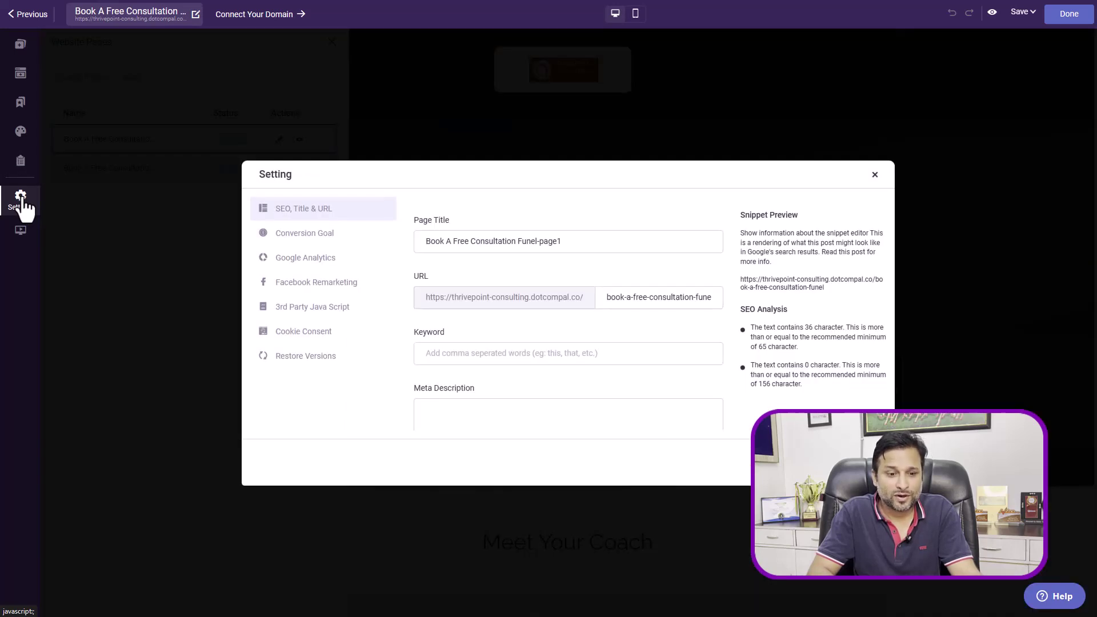
{"action": "left_click", "coordinate": [321, 244]}
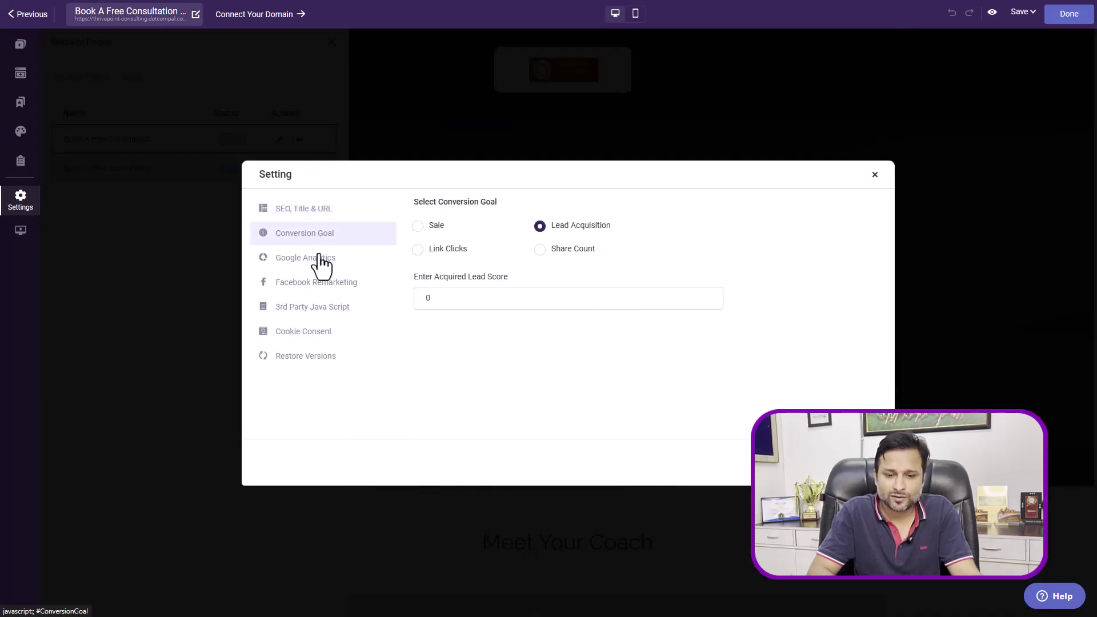
{"action": "left_click", "coordinate": [319, 260]}
{"action": "left_click", "coordinate": [328, 285]}
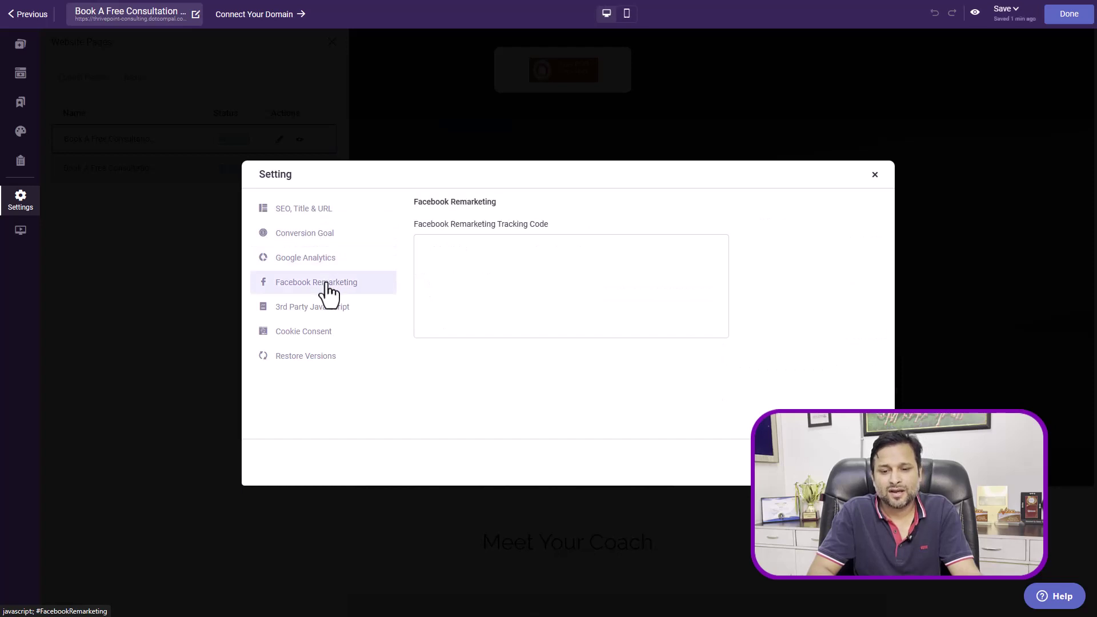
{"action": "left_click", "coordinate": [336, 319]}
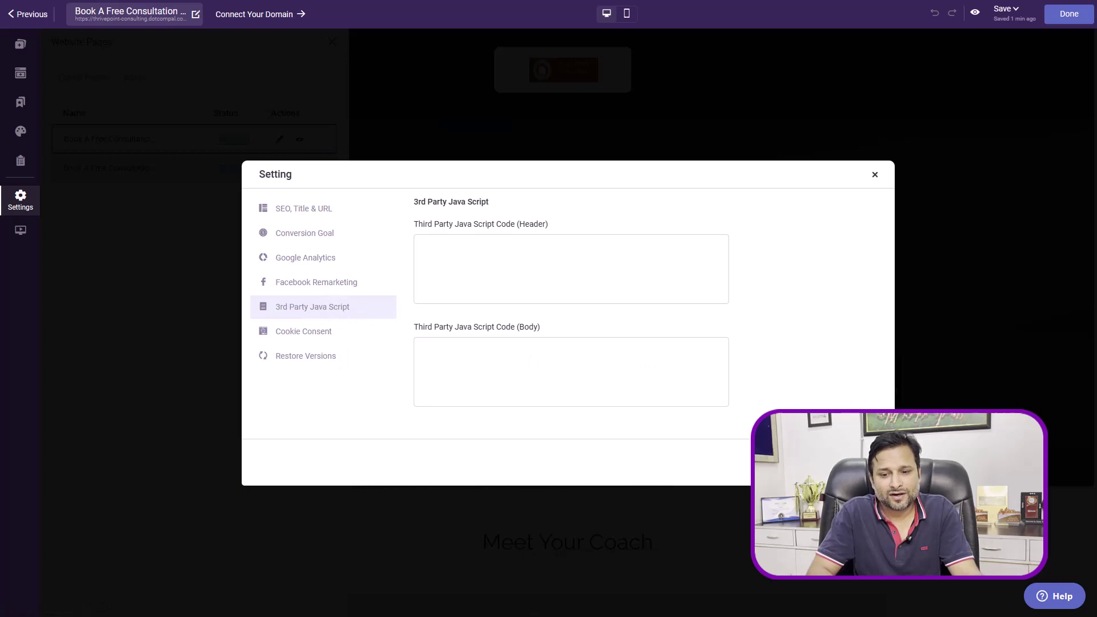
{"action": "key", "text": "Escape"}
{"action": "left_click", "coordinate": [621, 183]}
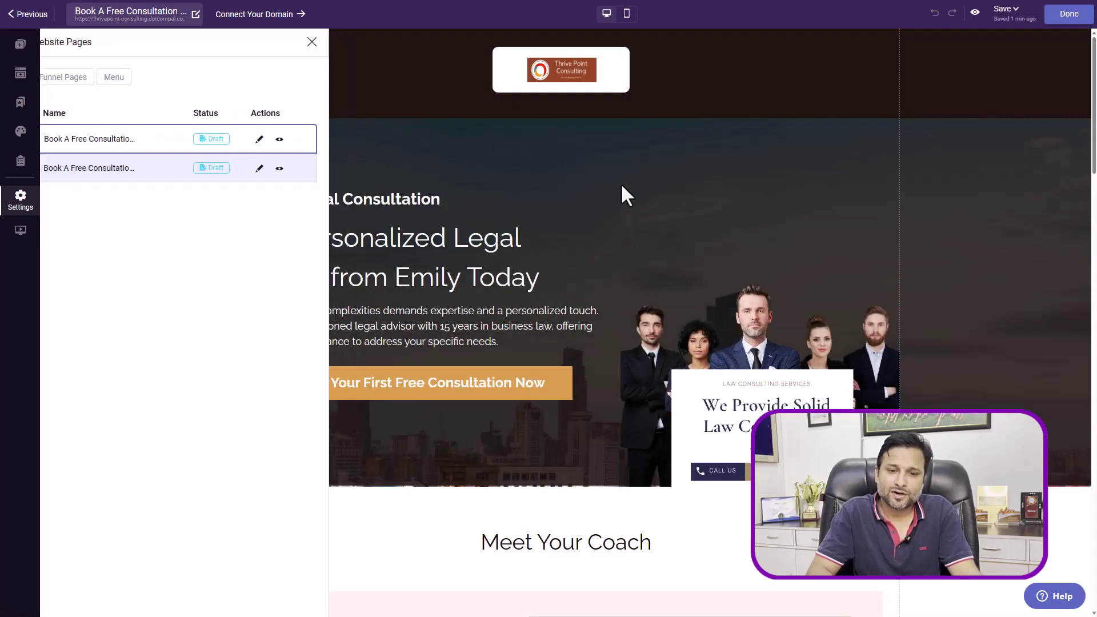
Step: Finish the page edit, preview Styles 1, 3, 4, 7 and 9, then apply navy-and-orange Style-10
{"action": "left_click", "coordinate": [1068, 15]}
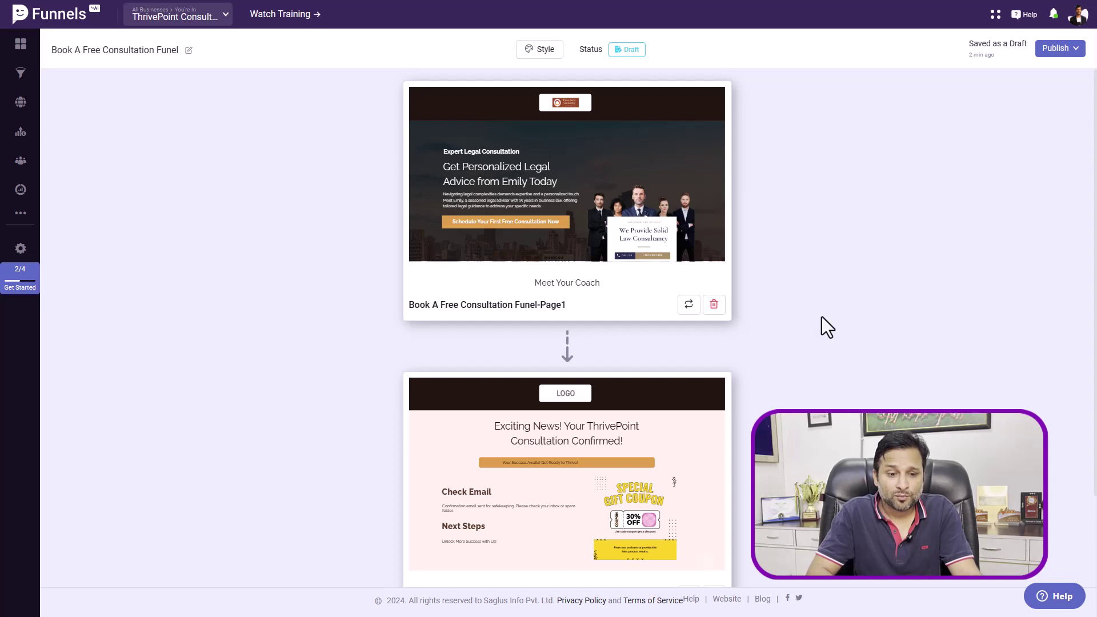
{"action": "left_click", "coordinate": [532, 51]}
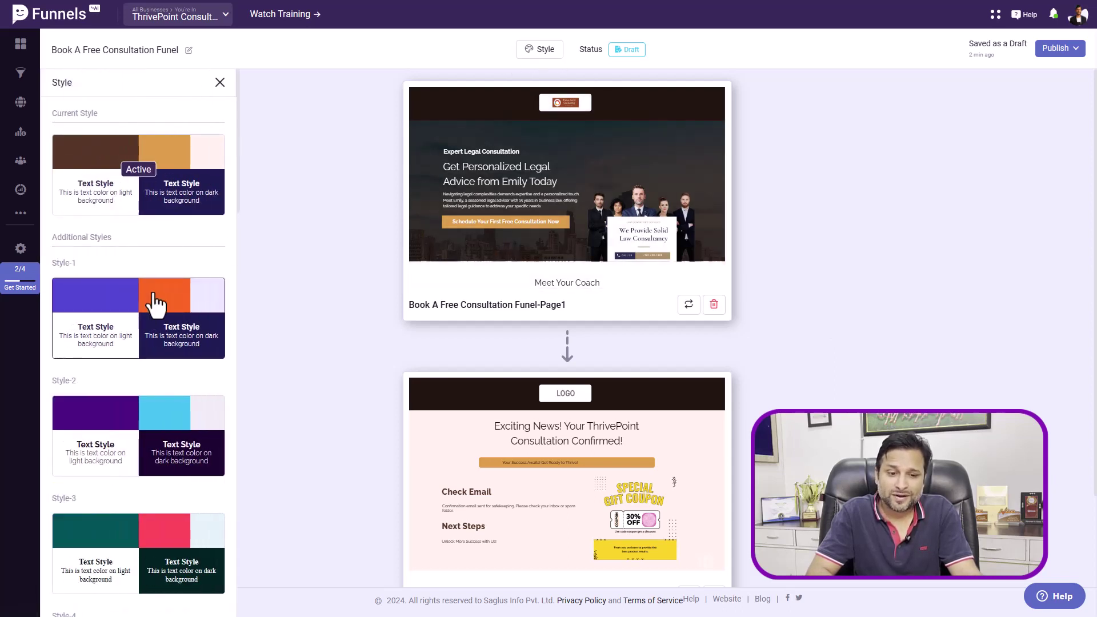
{"action": "left_click", "coordinate": [155, 302]}
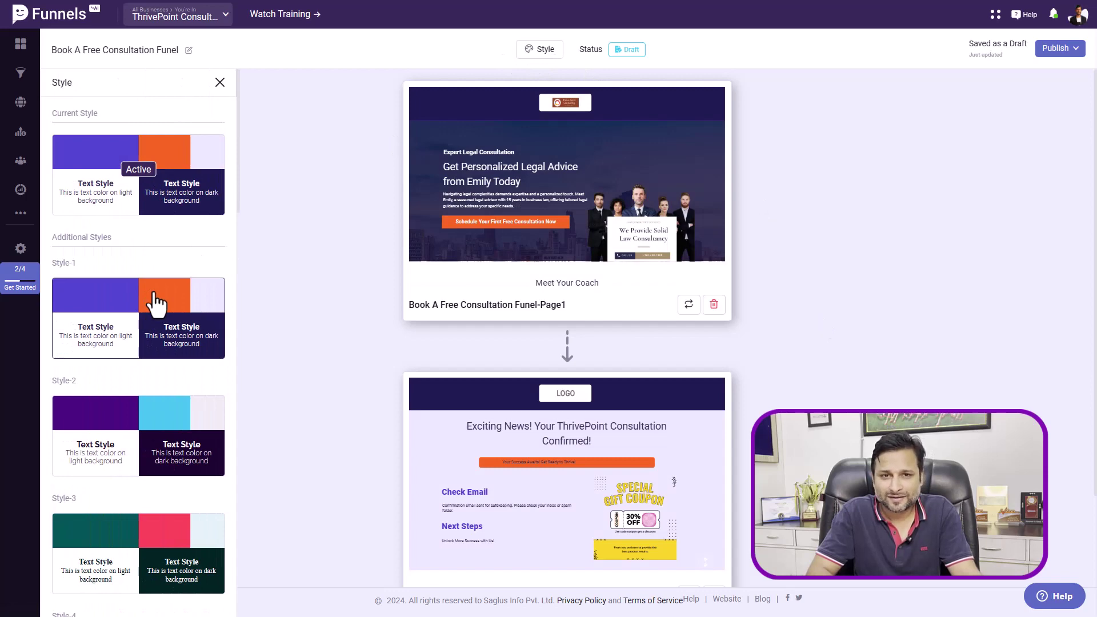
{"action": "scroll", "coordinate": [158, 302], "scroll_direction": "down", "scroll_amount": 3}
{"action": "left_click", "coordinate": [164, 288]}
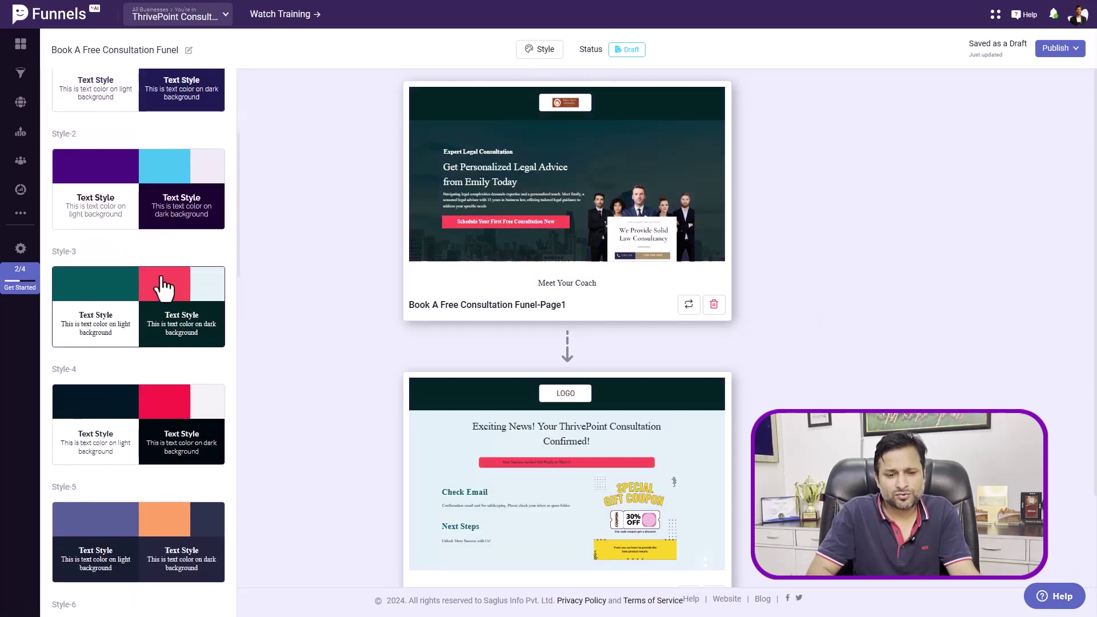
{"action": "left_click", "coordinate": [166, 403]}
{"action": "scroll", "coordinate": [165, 403], "scroll_direction": "down", "scroll_amount": 4}
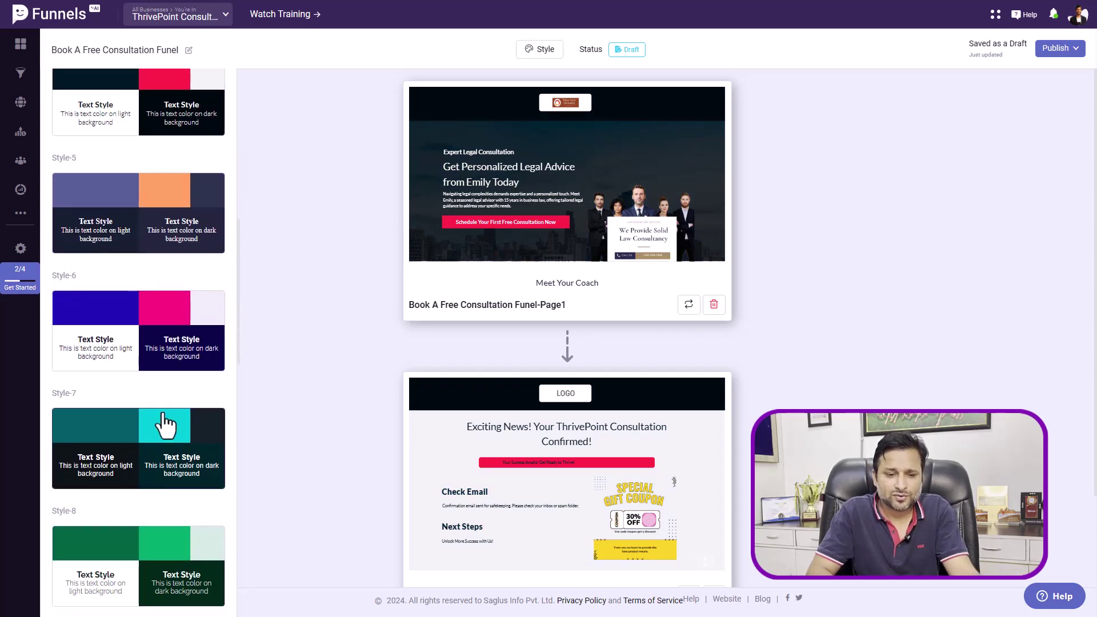
{"action": "left_click", "coordinate": [166, 424]}
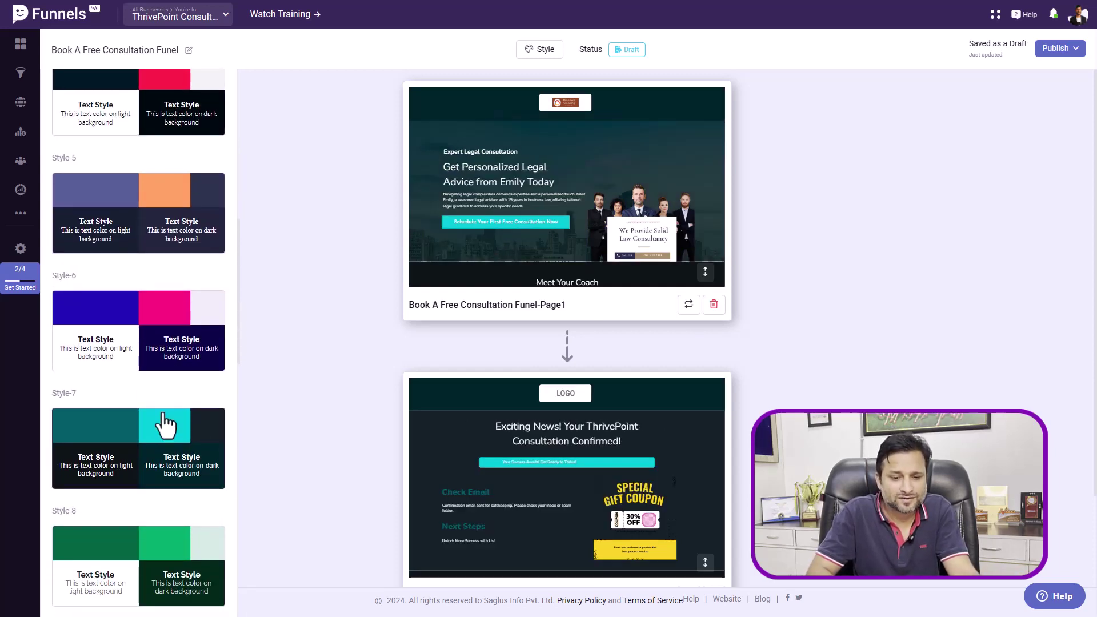
{"action": "scroll", "coordinate": [165, 424], "scroll_direction": "down", "scroll_amount": 3}
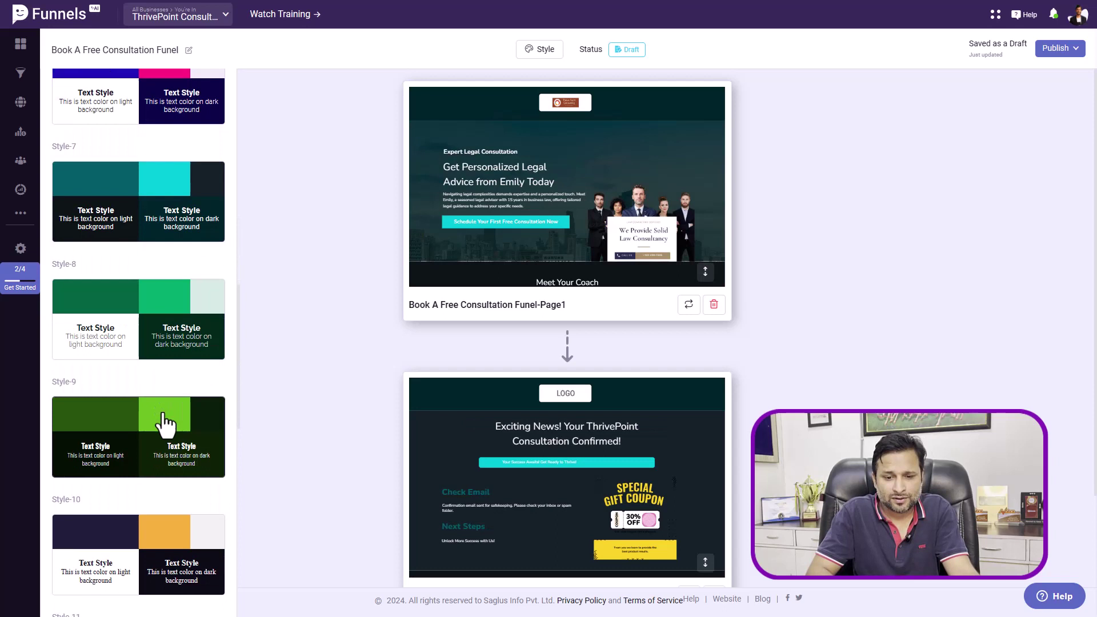
{"action": "left_click", "coordinate": [166, 423]}
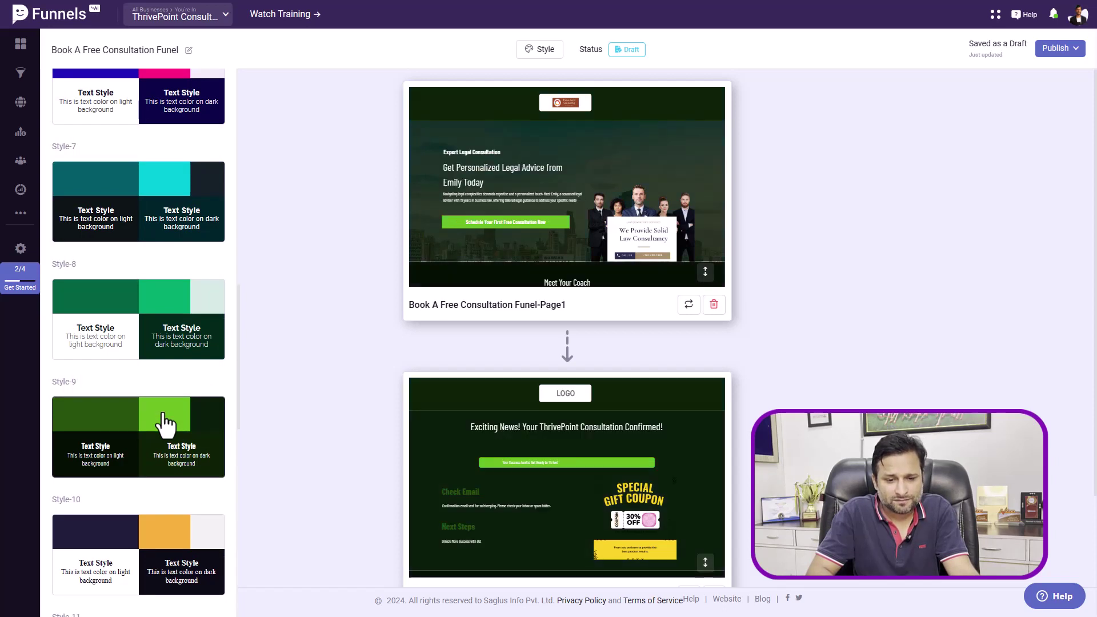
{"action": "left_click", "coordinate": [171, 533]}
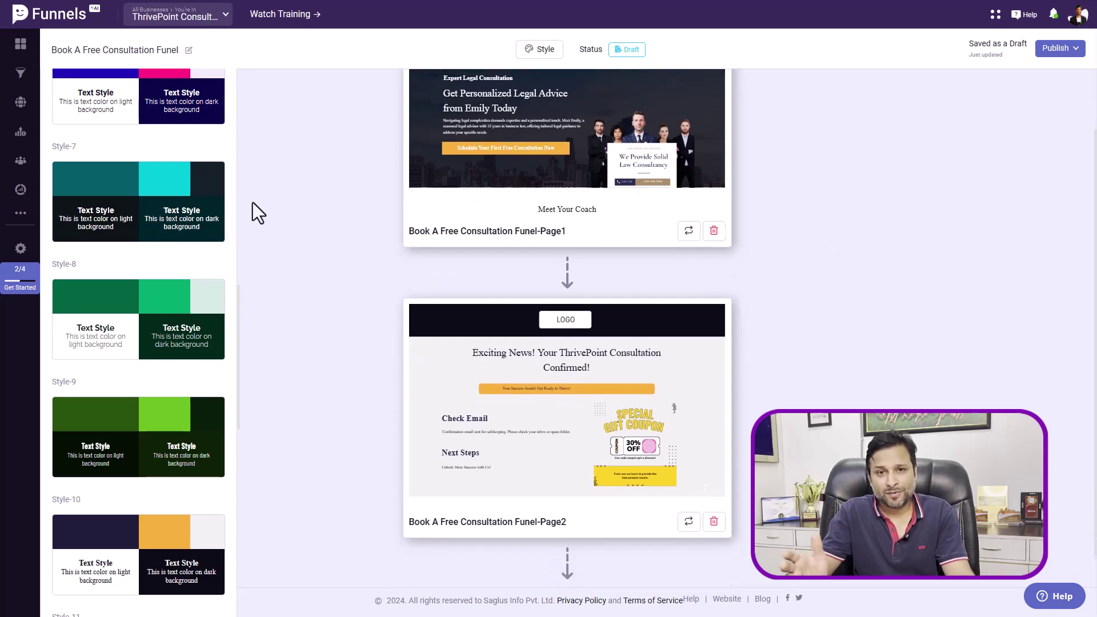
{"action": "scroll", "coordinate": [222, 213], "scroll_direction": "up", "scroll_amount": 5}
{"action": "scroll", "coordinate": [222, 213], "scroll_direction": "up", "scroll_amount": 5}
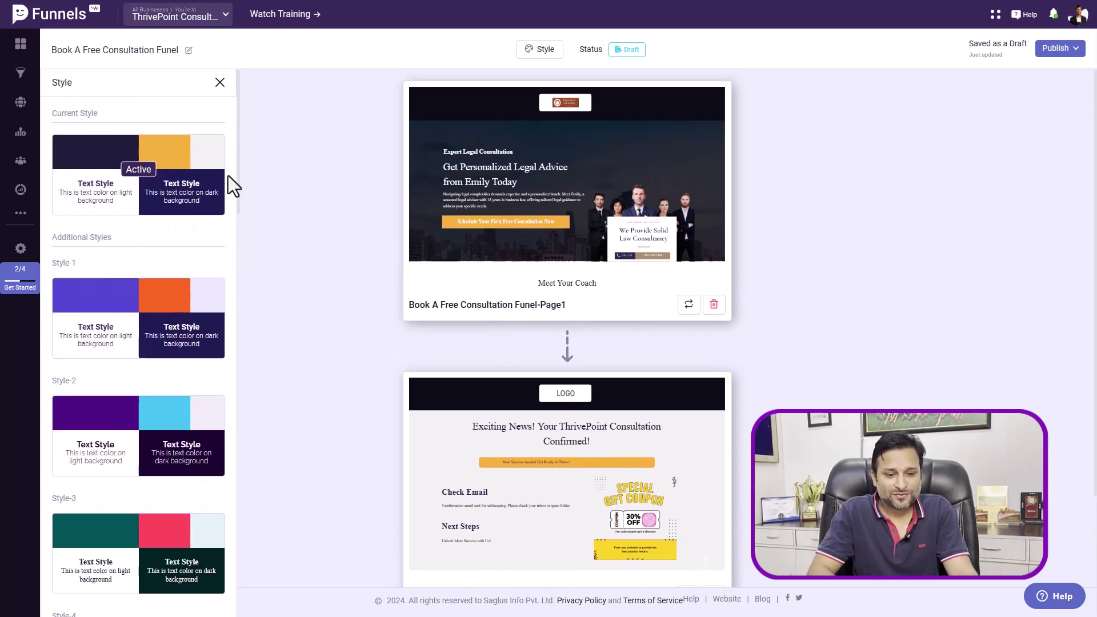
Step: Publish the Book A Free Consultation funnel as Public, Now, and return to the launch checklist
{"action": "left_click", "coordinate": [219, 82]}
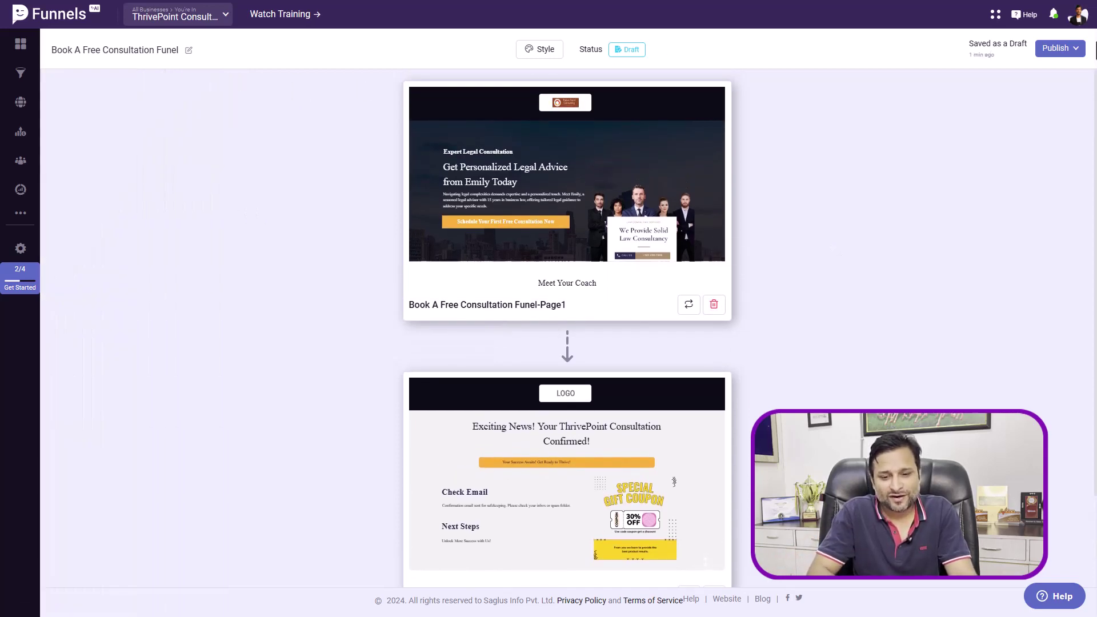
{"action": "left_click", "coordinate": [1068, 53]}
{"action": "scroll", "coordinate": [1034, 162], "scroll_direction": "down", "scroll_amount": 1}
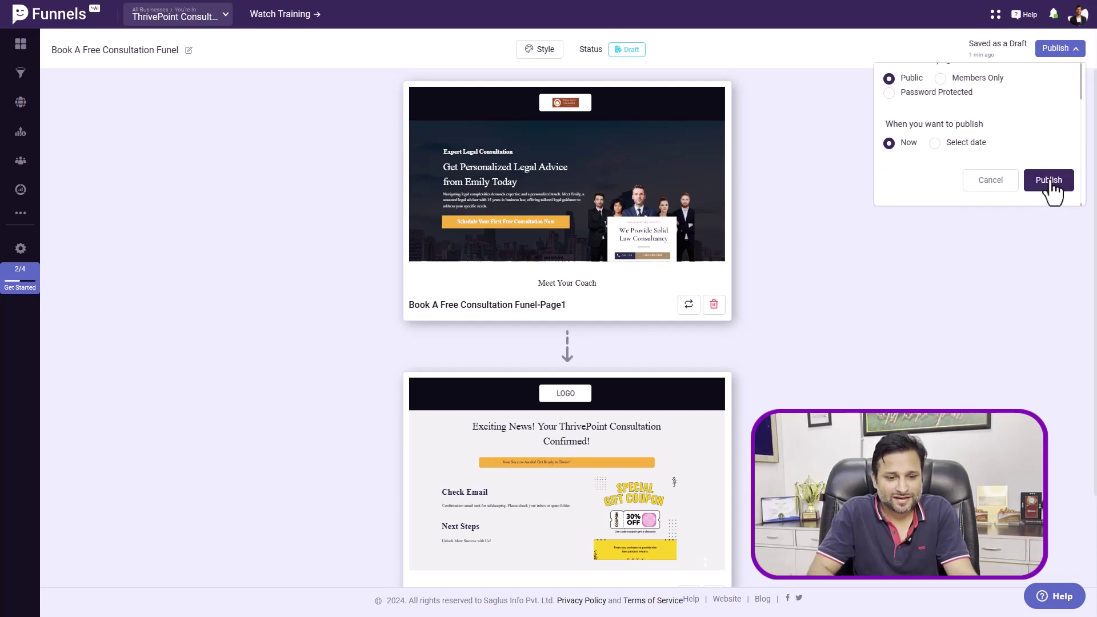
{"action": "left_click", "coordinate": [1048, 182]}
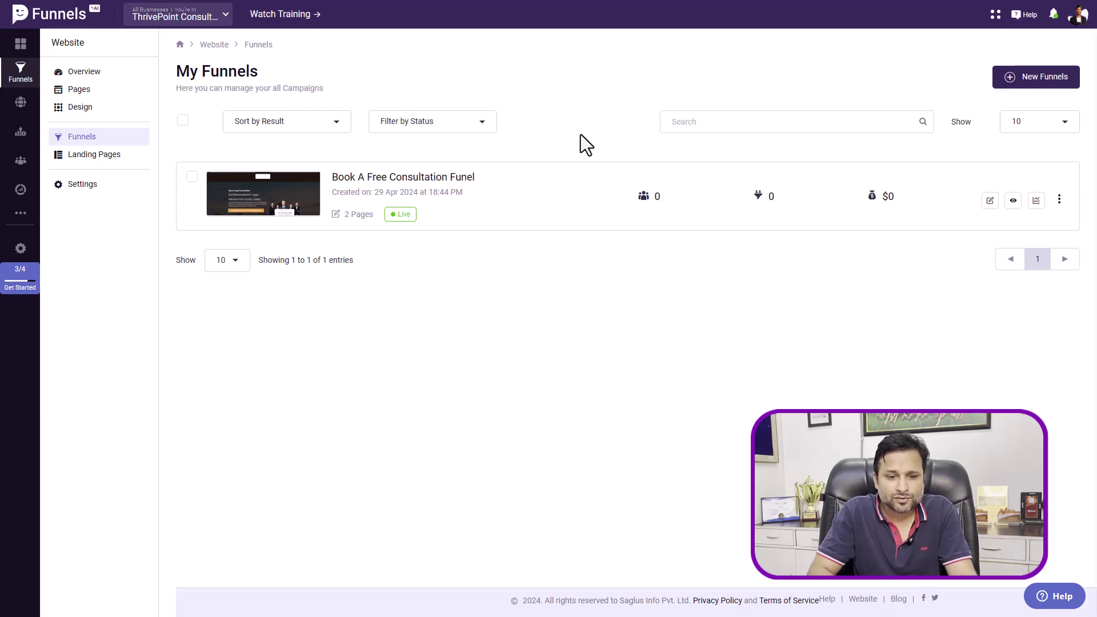
{"action": "left_click", "coordinate": [20, 286]}
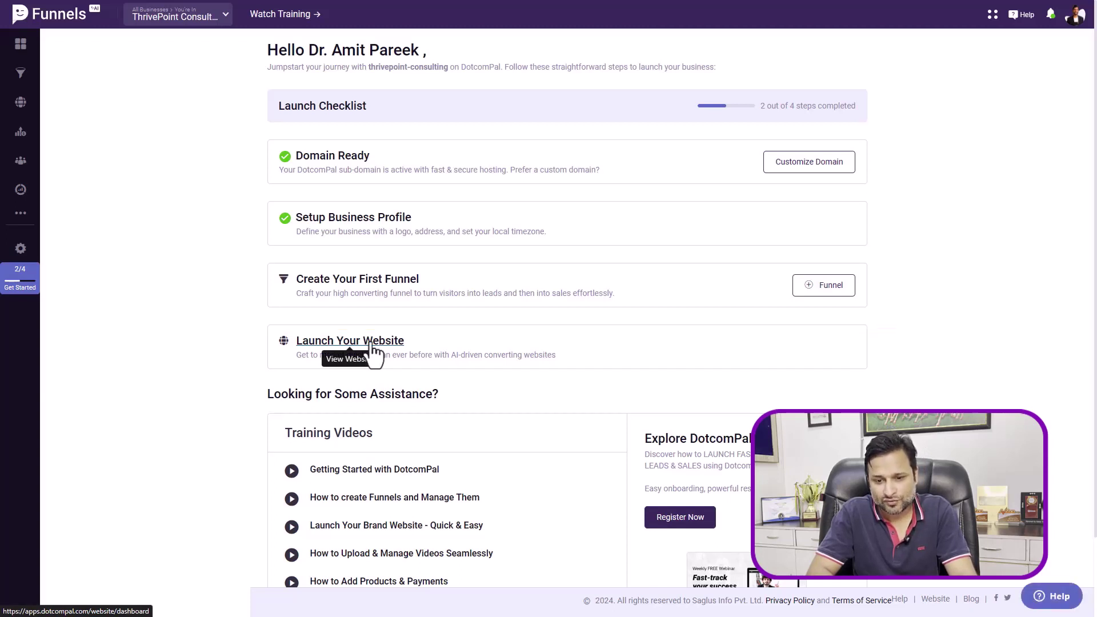
Step: Start Setup A Site from the Website area to open the Template & Stylesheet gallery
{"action": "left_click", "coordinate": [26, 105]}
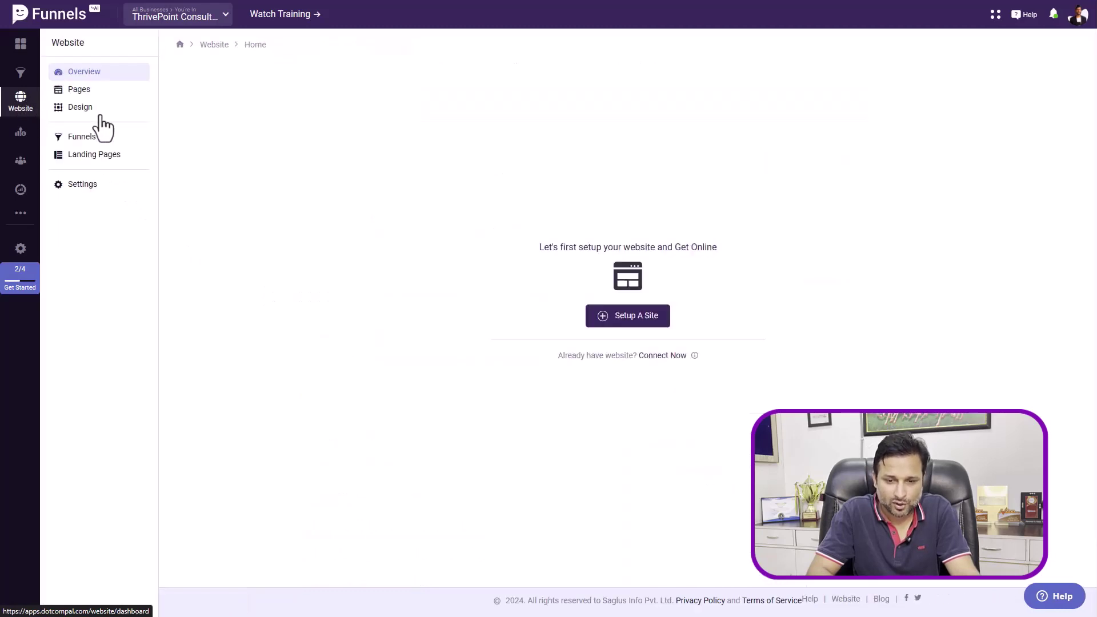
{"action": "left_click", "coordinate": [639, 325]}
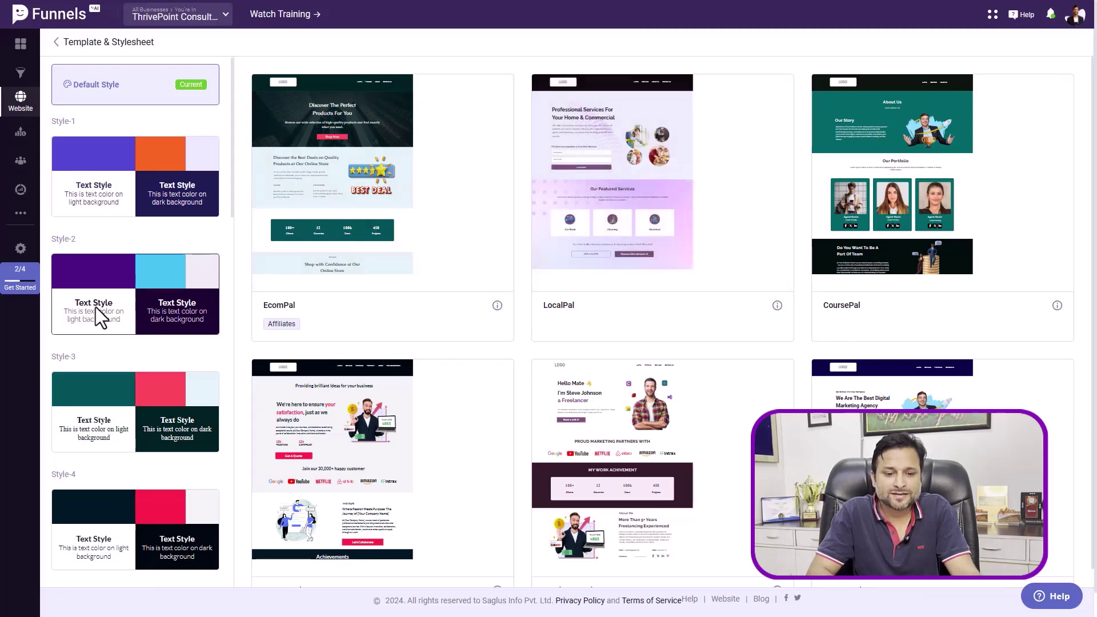
{"action": "scroll", "coordinate": [96, 307], "scroll_direction": "down", "scroll_amount": 4}
{"action": "scroll", "coordinate": [102, 308], "scroll_direction": "down", "scroll_amount": 4}
{"action": "scroll", "coordinate": [101, 317], "scroll_direction": "down", "scroll_amount": 3}
{"action": "scroll", "coordinate": [99, 314], "scroll_direction": "down", "scroll_amount": 3}
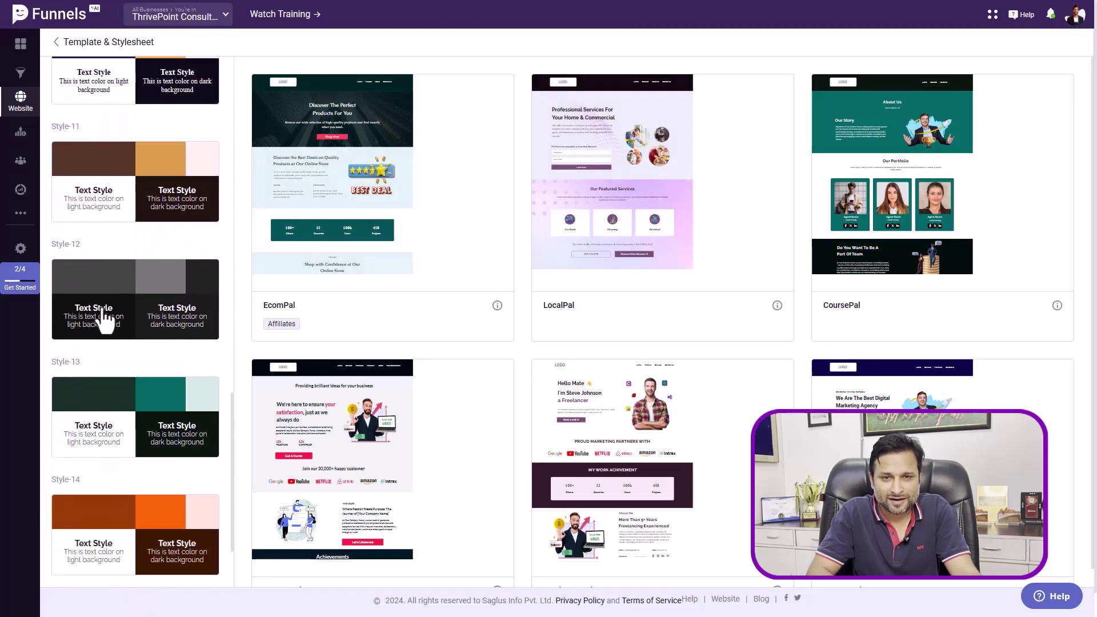
{"action": "scroll", "coordinate": [645, 296], "scroll_direction": "down", "scroll_amount": 1}
{"action": "scroll", "coordinate": [645, 293], "scroll_direction": "down", "scroll_amount": 1}
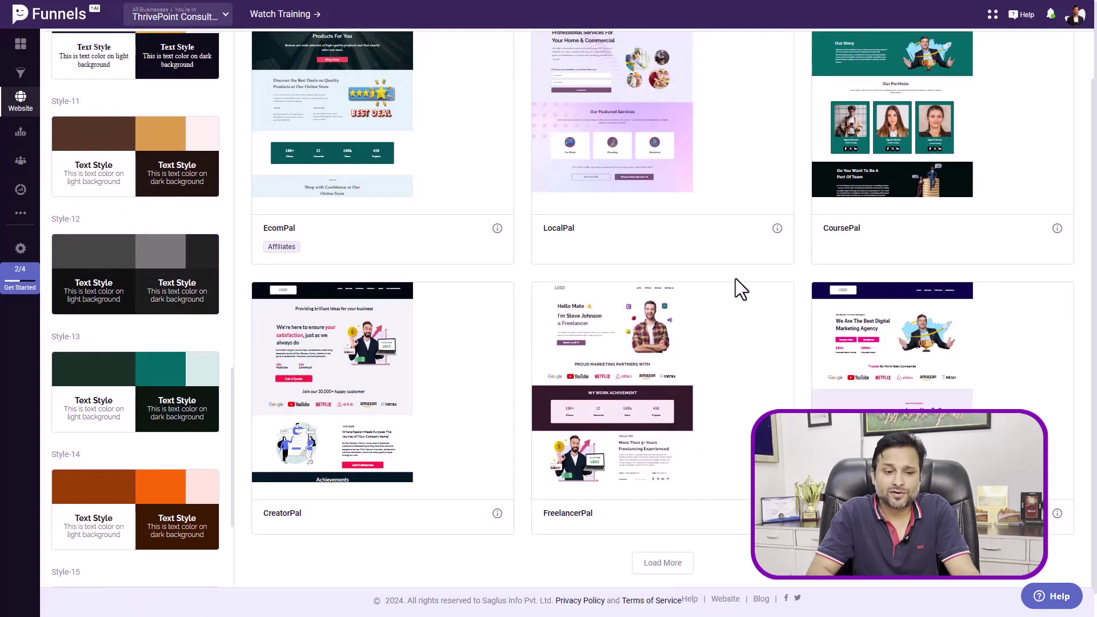
{"action": "scroll", "coordinate": [736, 279], "scroll_direction": "up", "scroll_amount": 2}
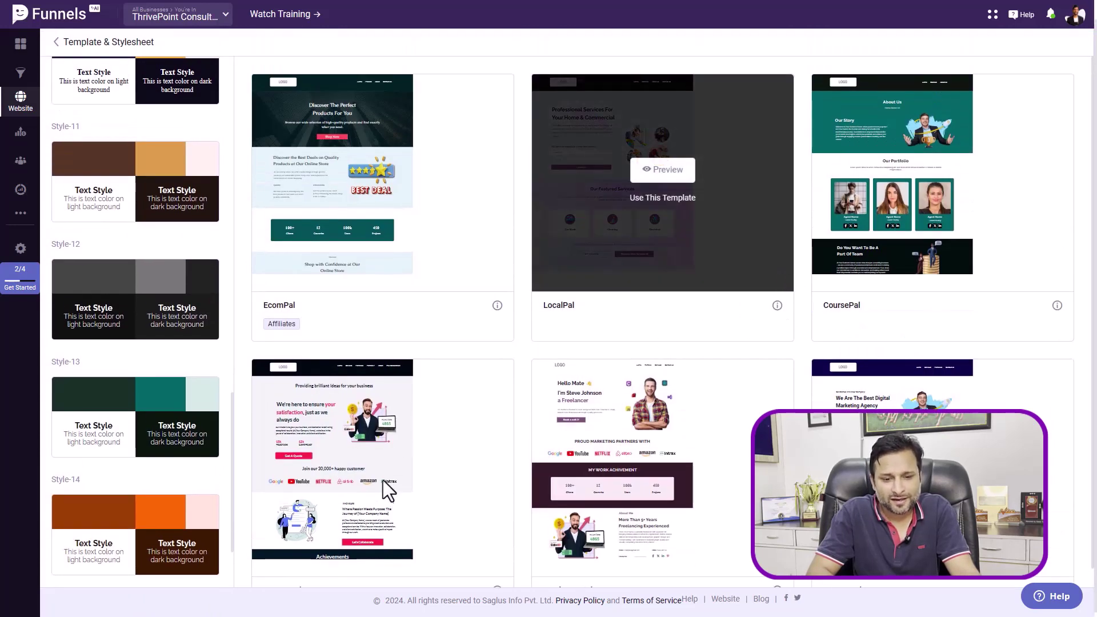
{"action": "scroll", "coordinate": [480, 481], "scroll_direction": "down", "scroll_amount": 1}
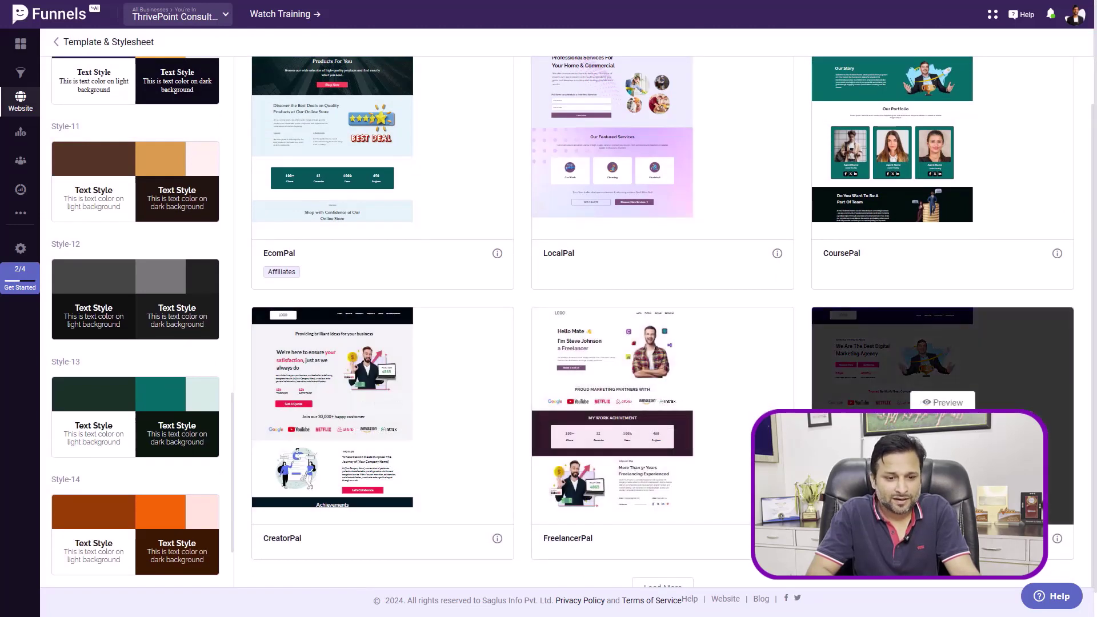
{"action": "mouse_move", "coordinate": [383, 415]}
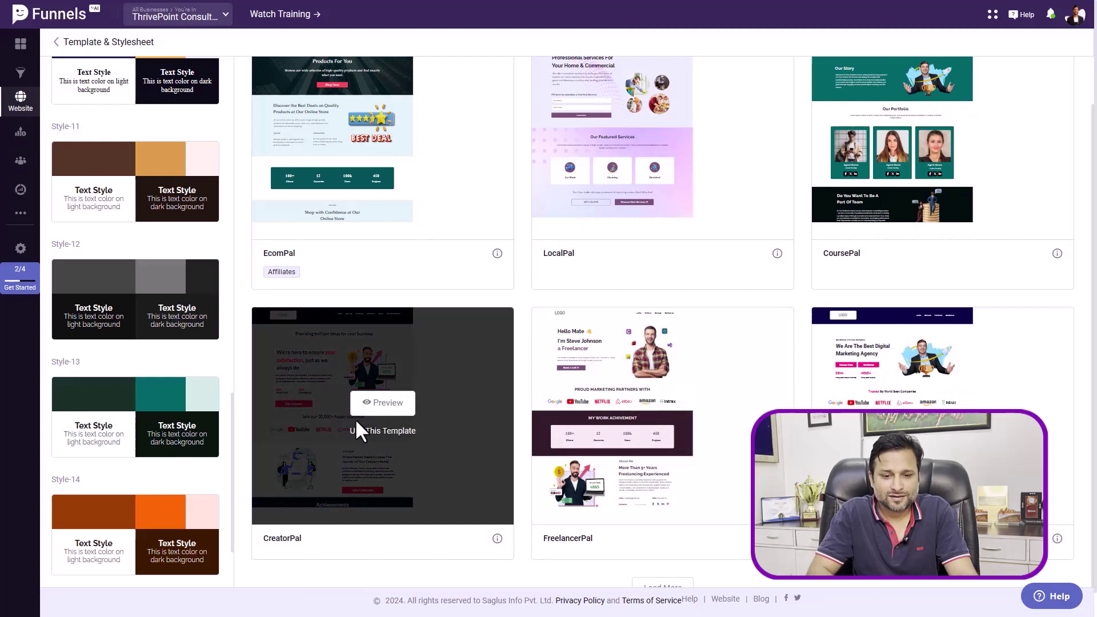
Step: Generate a website from the CreatorPal template and view its portfolio, About us and Contact Us pages
{"action": "left_click", "coordinate": [386, 431]}
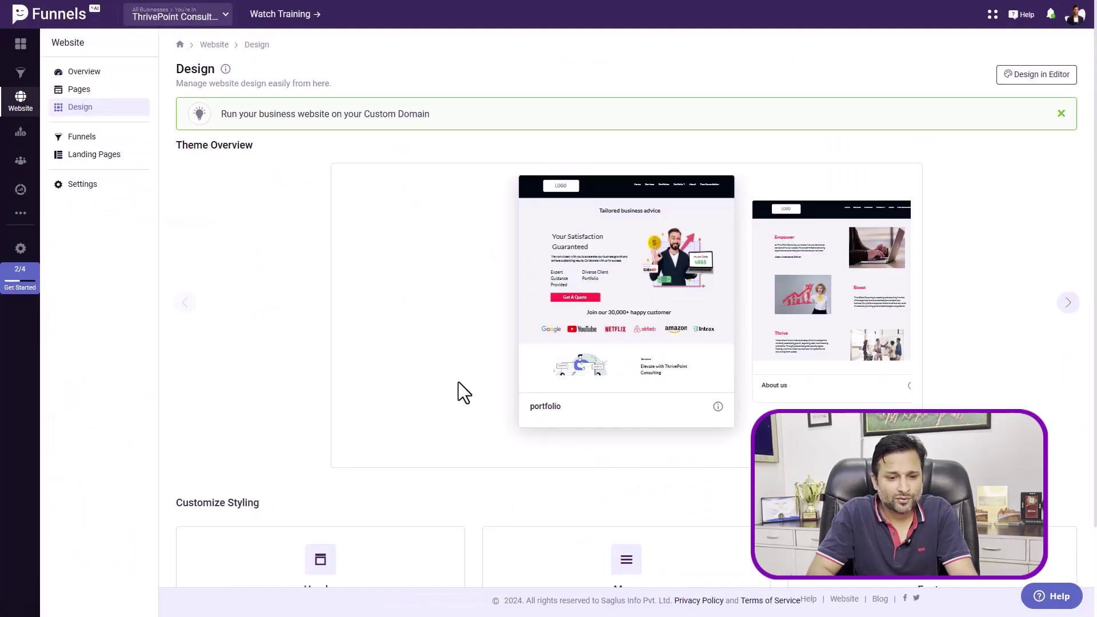
{"action": "left_click", "coordinate": [1047, 81]}
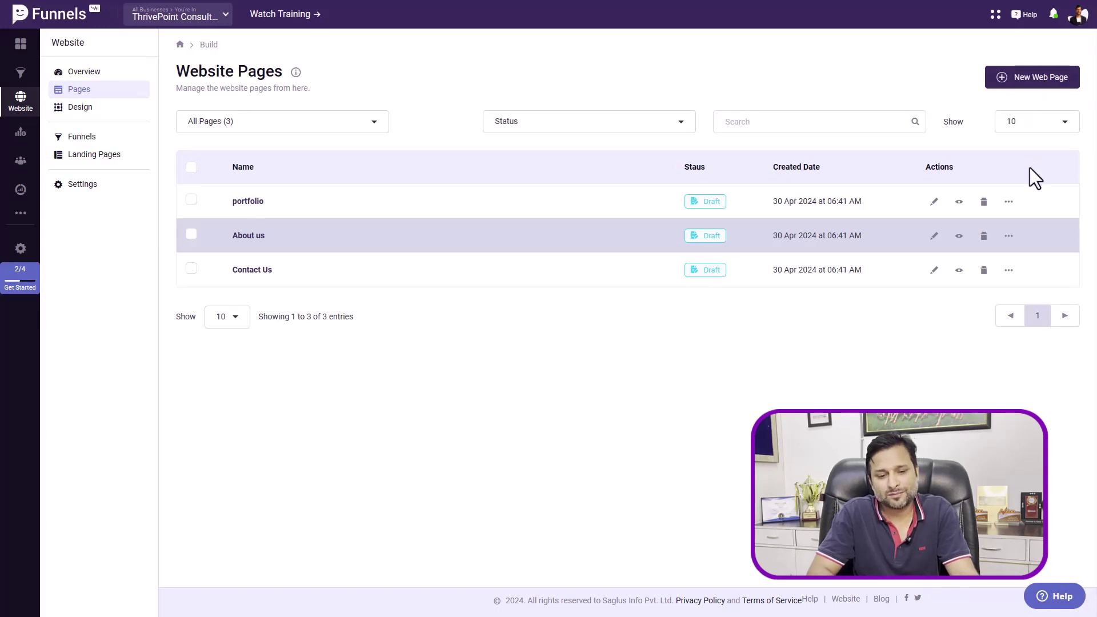
Step: Open the portfolio row from Website Pages in the editor, showing the Thrive Point Consulting hero
{"action": "left_click", "coordinate": [935, 202]}
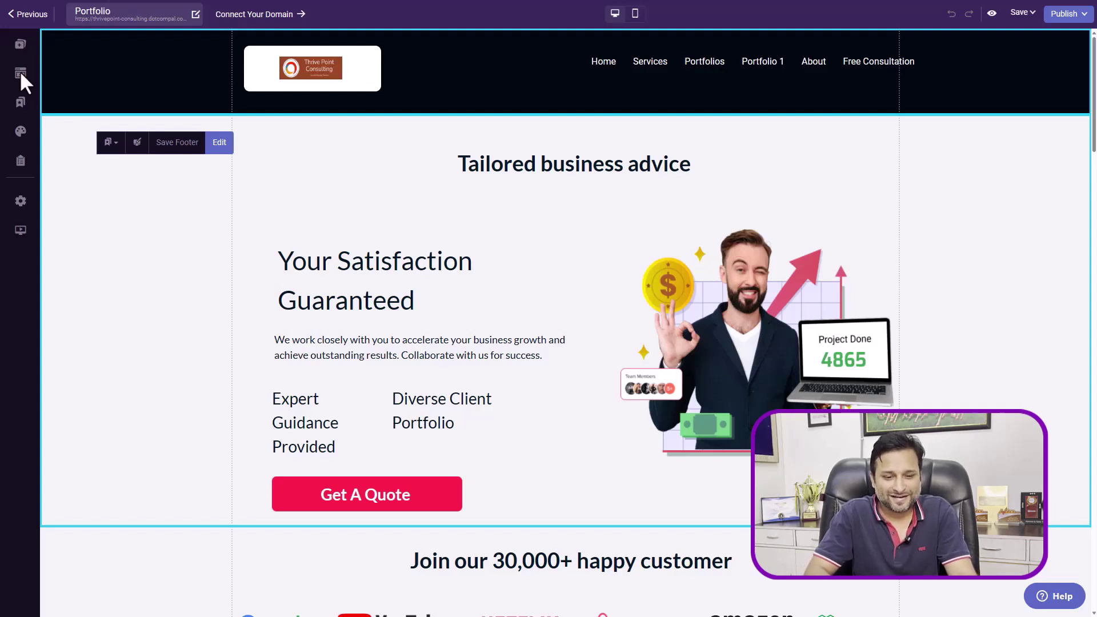
{"action": "left_click", "coordinate": [21, 74]}
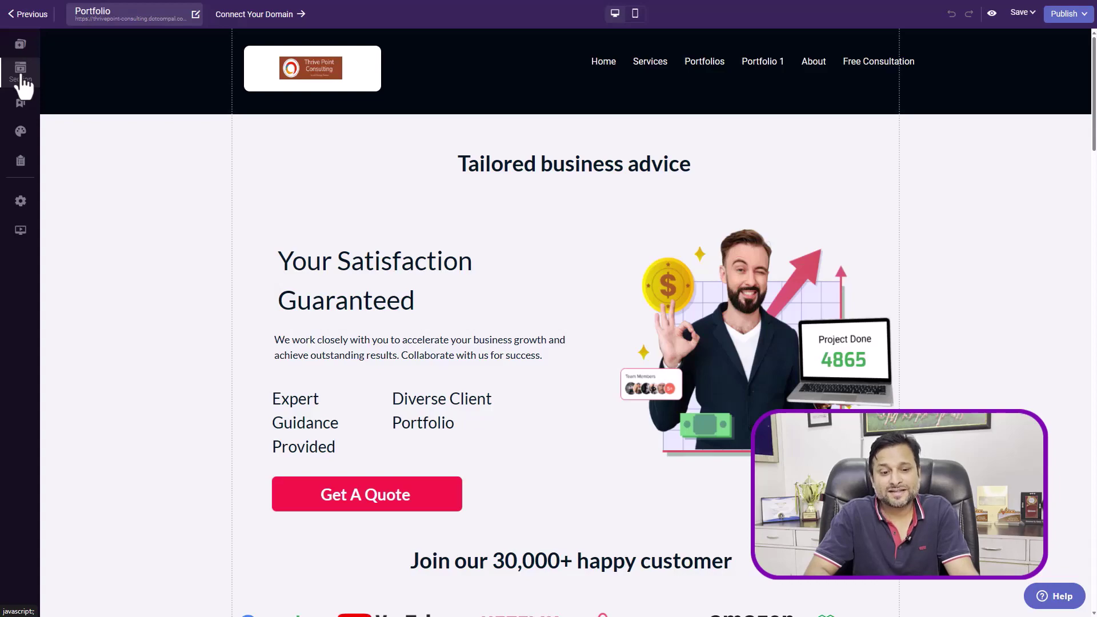
Step: Browse the Hero, Benefits, Testimonial, Webinar, Subscribe, CTA, Timer, Team, Contact and Bonuses layouts
{"action": "left_click", "coordinate": [21, 75]}
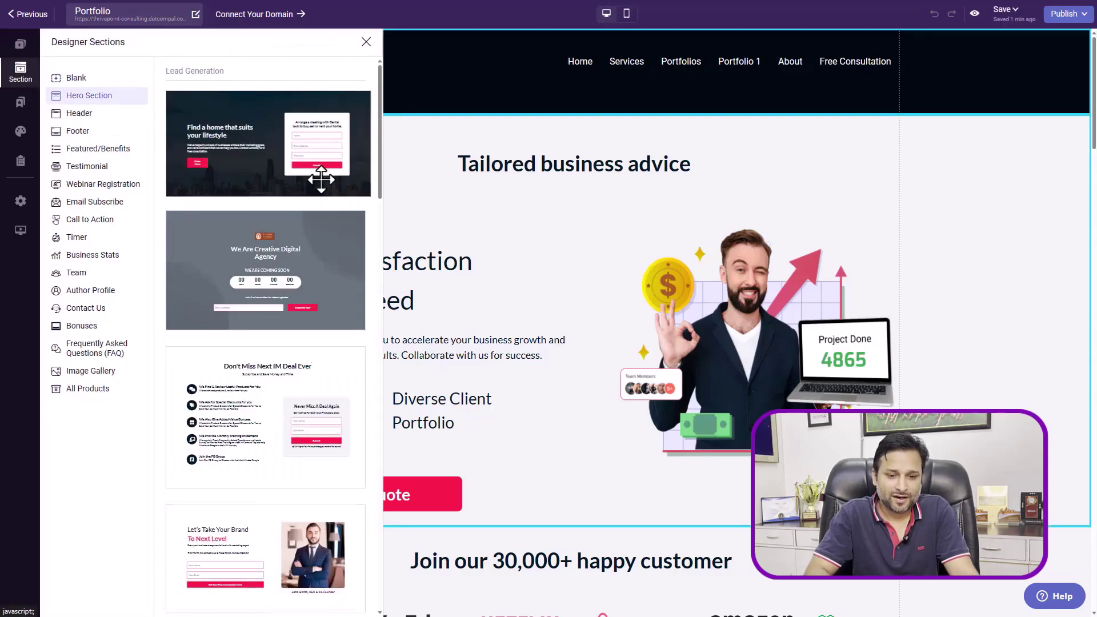
{"action": "scroll", "coordinate": [305, 176], "scroll_direction": "down", "scroll_amount": 2}
{"action": "left_click", "coordinate": [113, 151]}
{"action": "scroll", "coordinate": [246, 169], "scroll_direction": "down", "scroll_amount": 3}
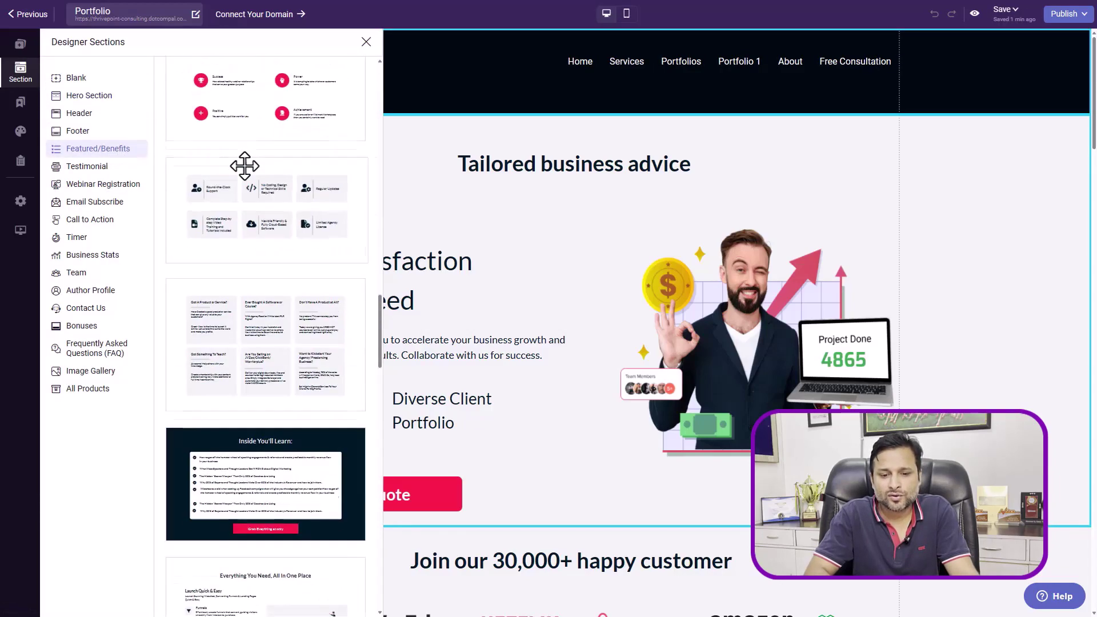
{"action": "scroll", "coordinate": [244, 165], "scroll_direction": "down", "scroll_amount": 3}
{"action": "left_click", "coordinate": [95, 166]}
{"action": "left_click", "coordinate": [107, 184]}
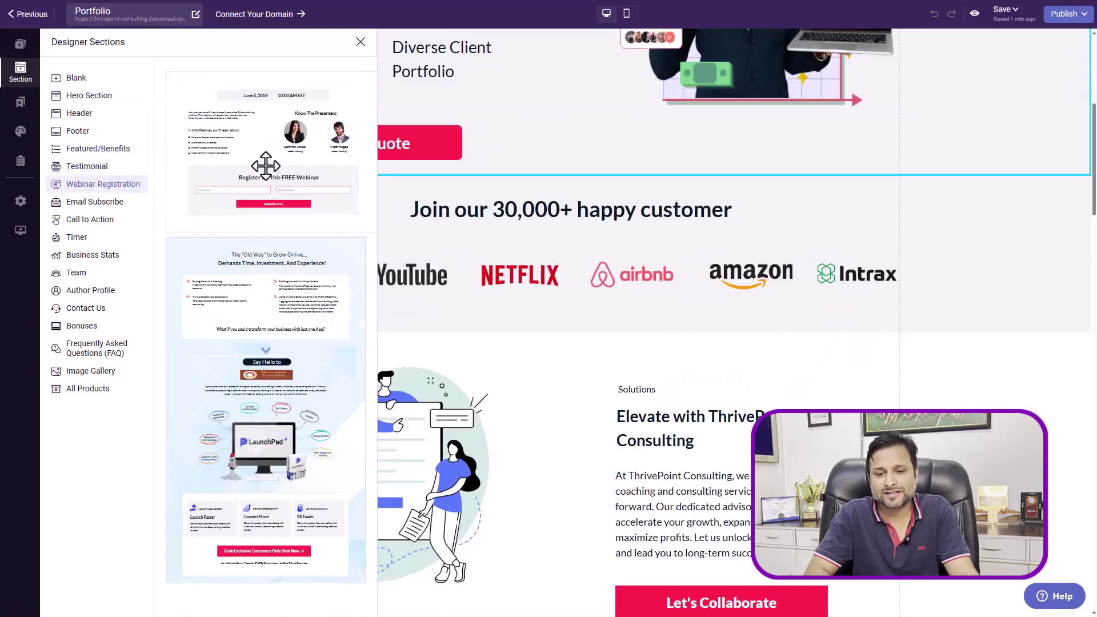
{"action": "left_click", "coordinate": [121, 203]}
{"action": "scroll", "coordinate": [278, 208], "scroll_direction": "down", "scroll_amount": 3}
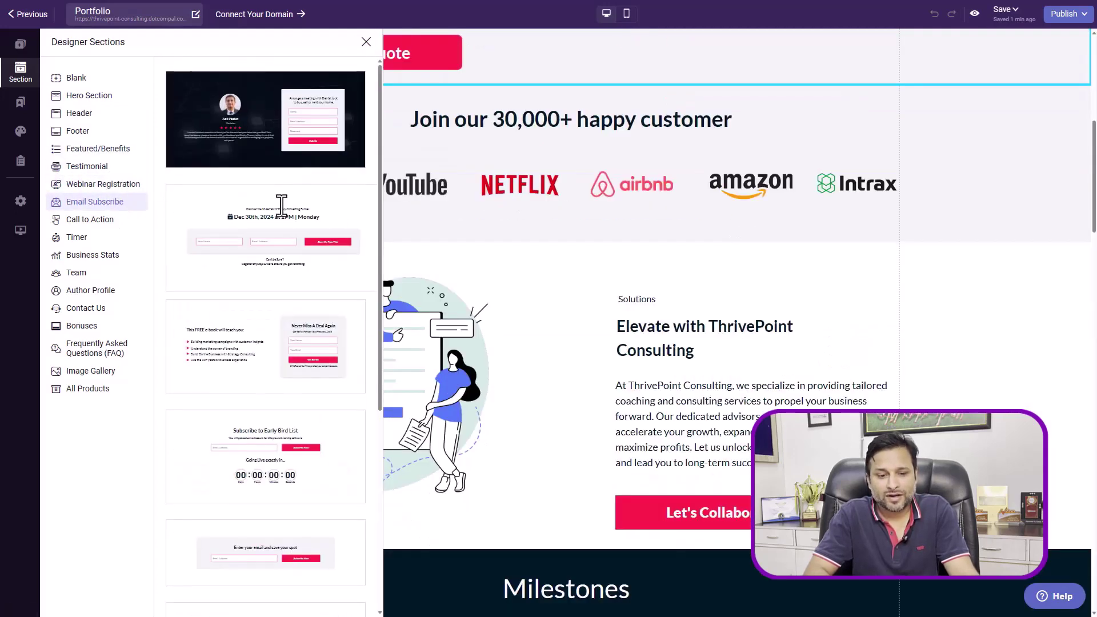
{"action": "scroll", "coordinate": [278, 209], "scroll_direction": "up", "scroll_amount": 5}
{"action": "left_click", "coordinate": [90, 219]}
{"action": "left_click", "coordinate": [86, 237]}
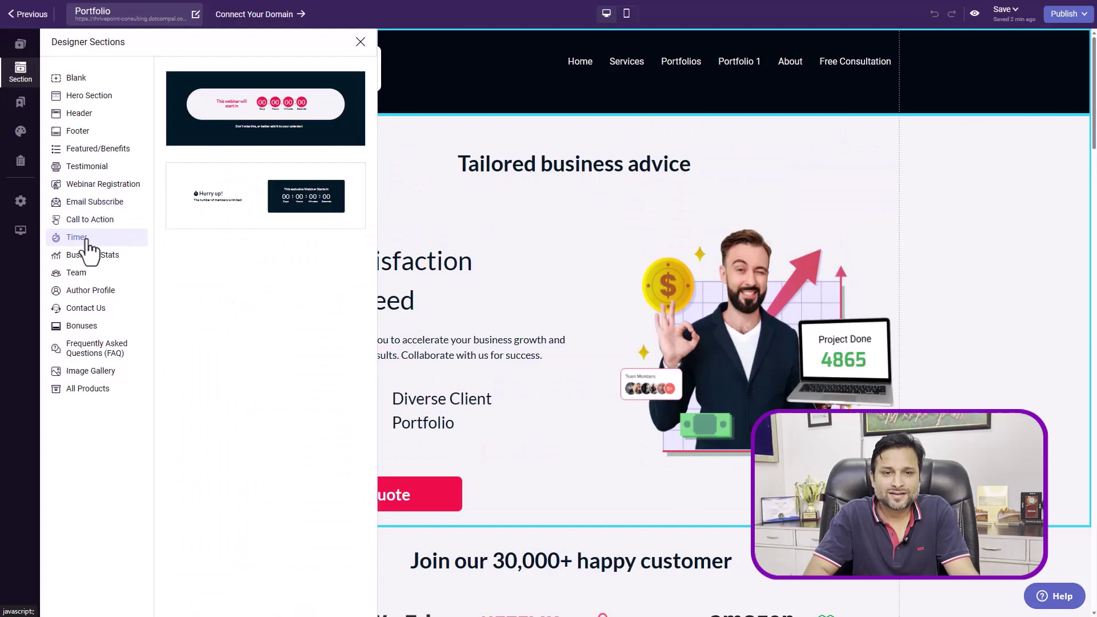
{"action": "left_click", "coordinate": [82, 273]}
{"action": "left_click", "coordinate": [86, 308]}
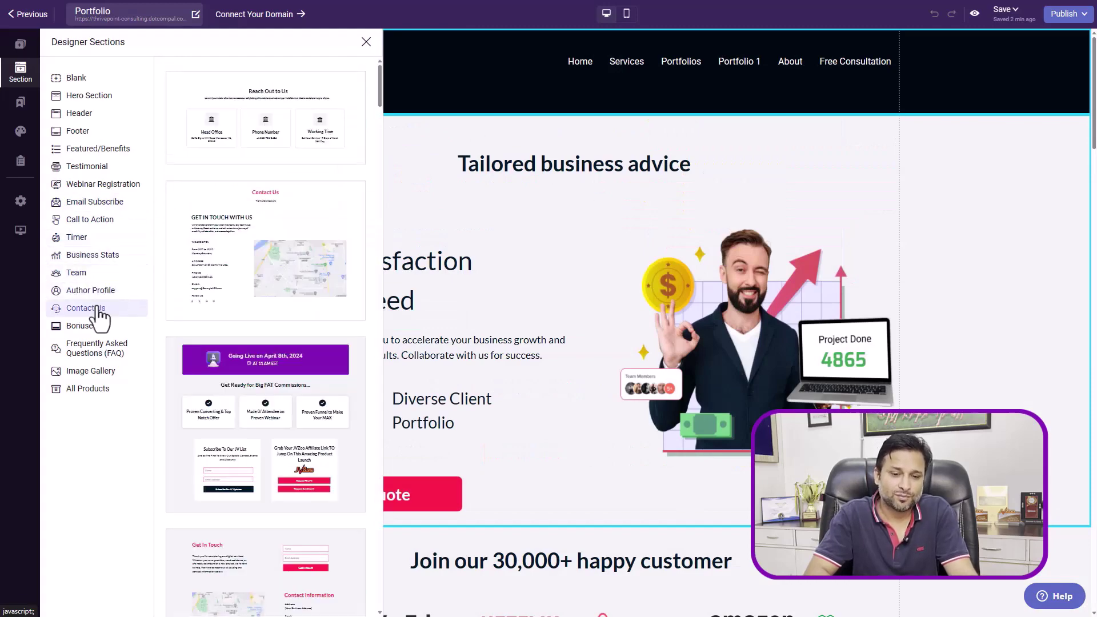
{"action": "scroll", "coordinate": [275, 292], "scroll_direction": "down", "scroll_amount": 3}
{"action": "scroll", "coordinate": [274, 291], "scroll_direction": "down", "scroll_amount": 3}
{"action": "scroll", "coordinate": [275, 290], "scroll_direction": "down", "scroll_amount": 3}
{"action": "scroll", "coordinate": [275, 291], "scroll_direction": "down", "scroll_amount": 3}
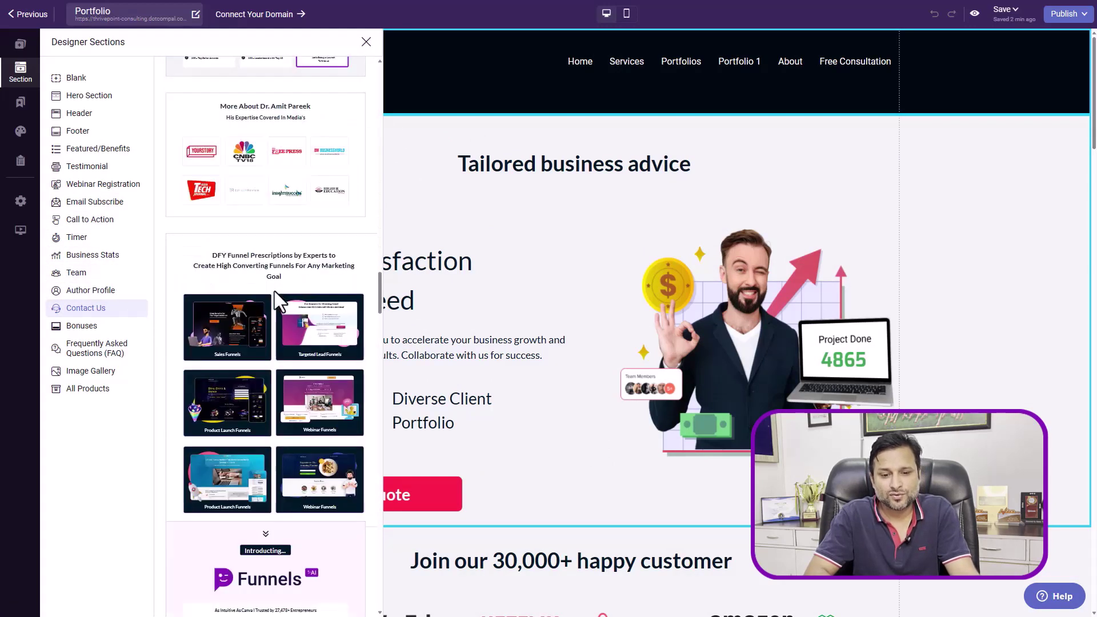
{"action": "left_click", "coordinate": [81, 326]}
{"action": "scroll", "coordinate": [233, 289], "scroll_direction": "down", "scroll_amount": 3}
{"action": "scroll", "coordinate": [225, 277], "scroll_direction": "down", "scroll_amount": 5}
{"action": "scroll", "coordinate": [227, 276], "scroll_direction": "down", "scroll_amount": 5}
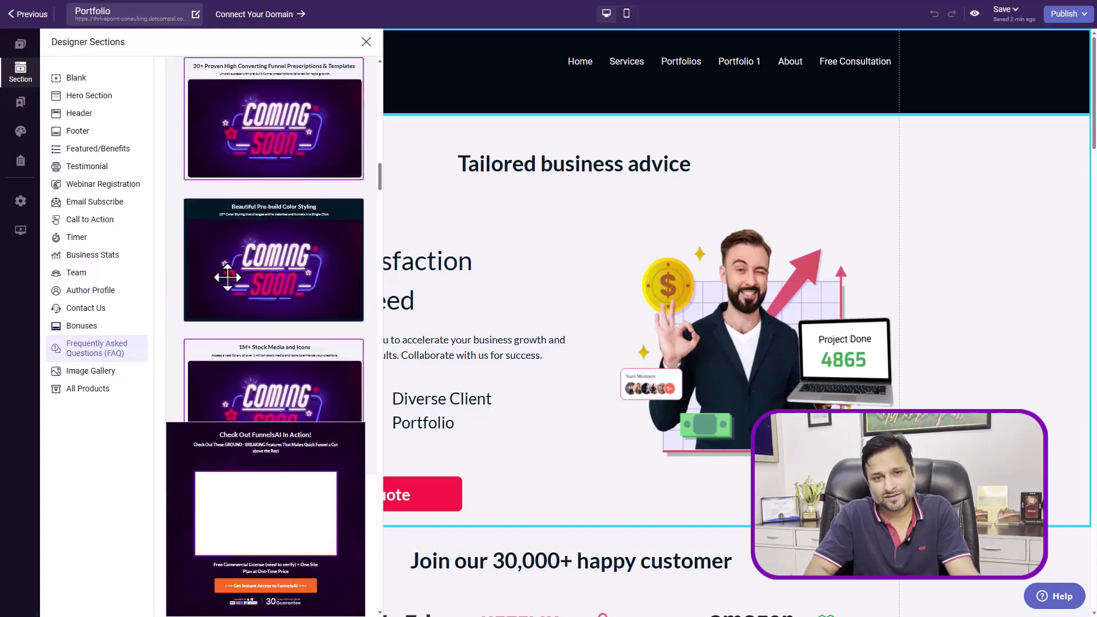
{"action": "scroll", "coordinate": [228, 276], "scroll_direction": "down", "scroll_amount": 5}
{"action": "scroll", "coordinate": [227, 277], "scroll_direction": "down", "scroll_amount": 5}
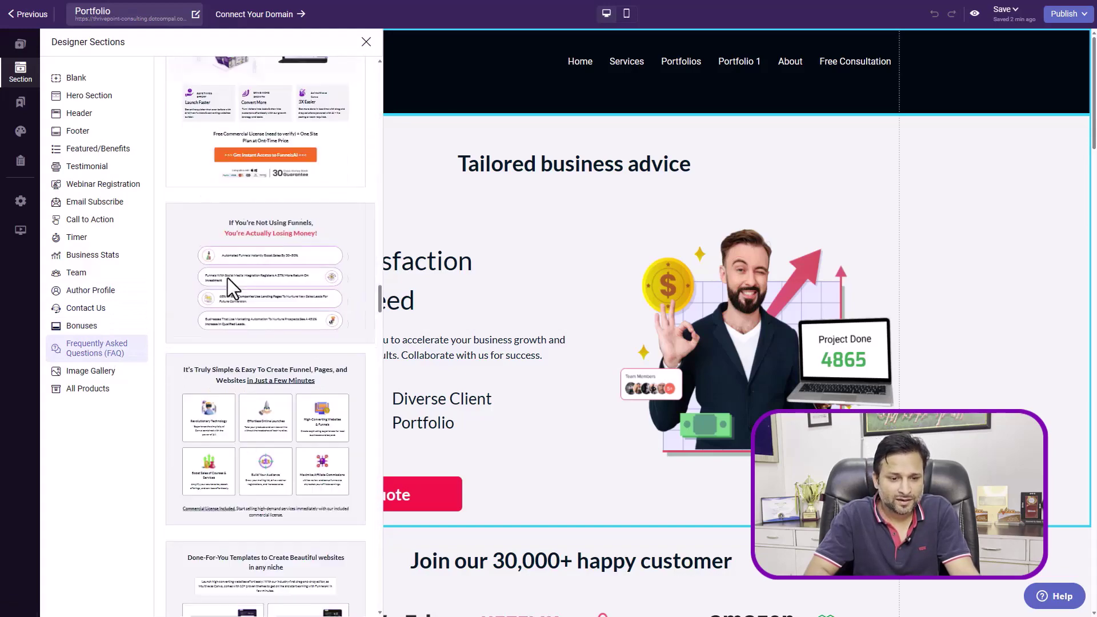
Step: Place the three-card Hear from our clients testimonial layout below the hero
{"action": "left_click", "coordinate": [93, 166]}
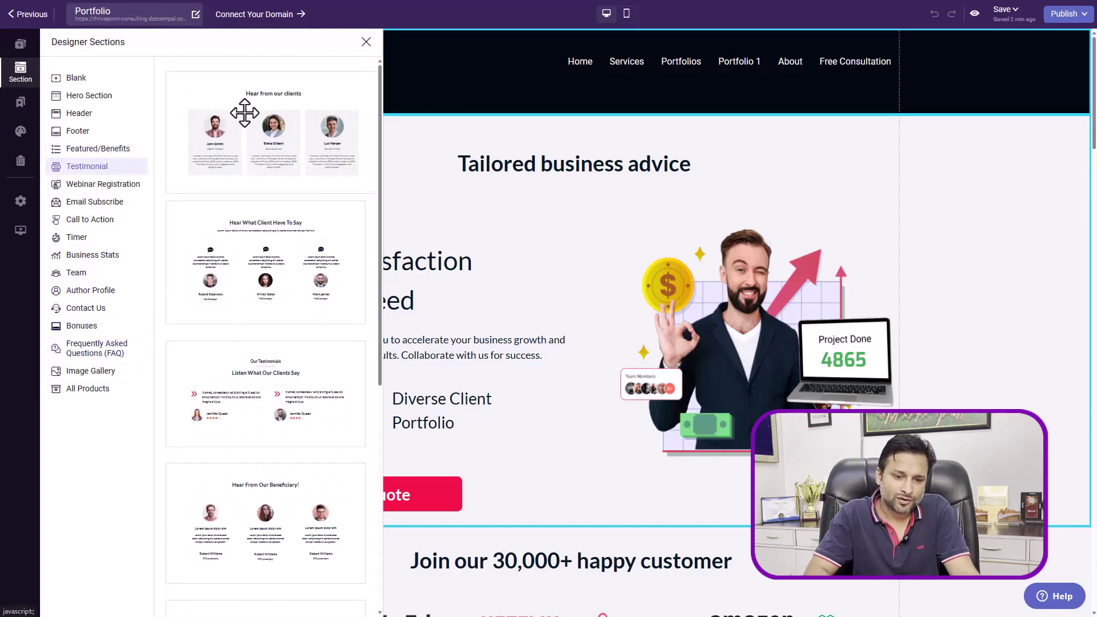
{"action": "mouse_move", "coordinate": [227, 95]}
{"action": "left_mouse_down"}
{"action": "mouse_move", "coordinate": [518, 482]}
{"action": "mouse_move", "coordinate": [515, 471]}
{"action": "left_mouse_up"}
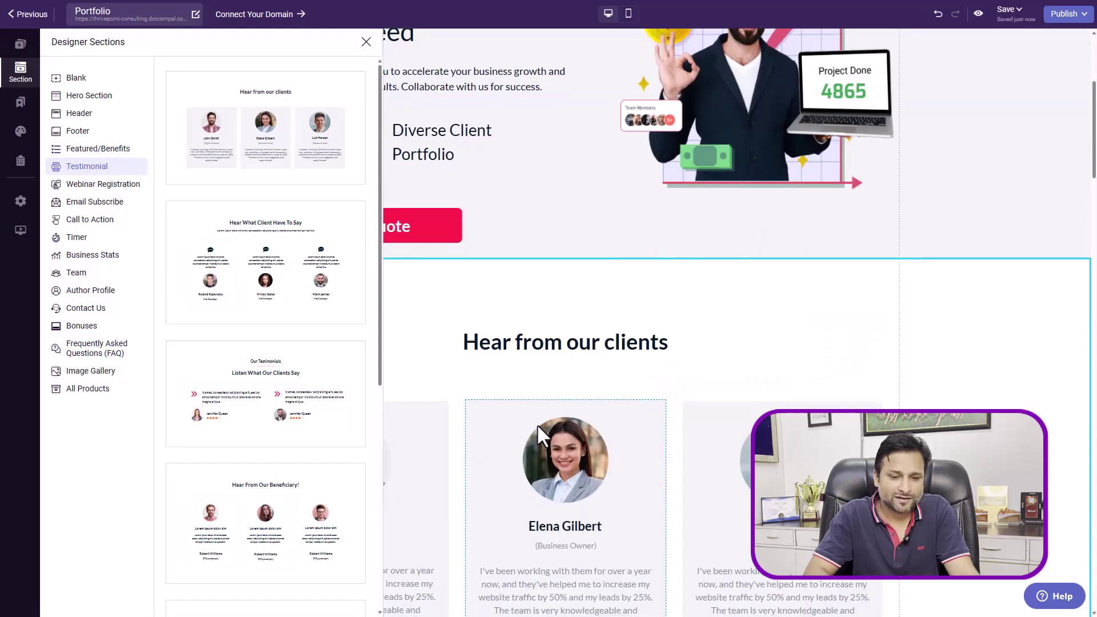
{"action": "left_click", "coordinate": [367, 41]}
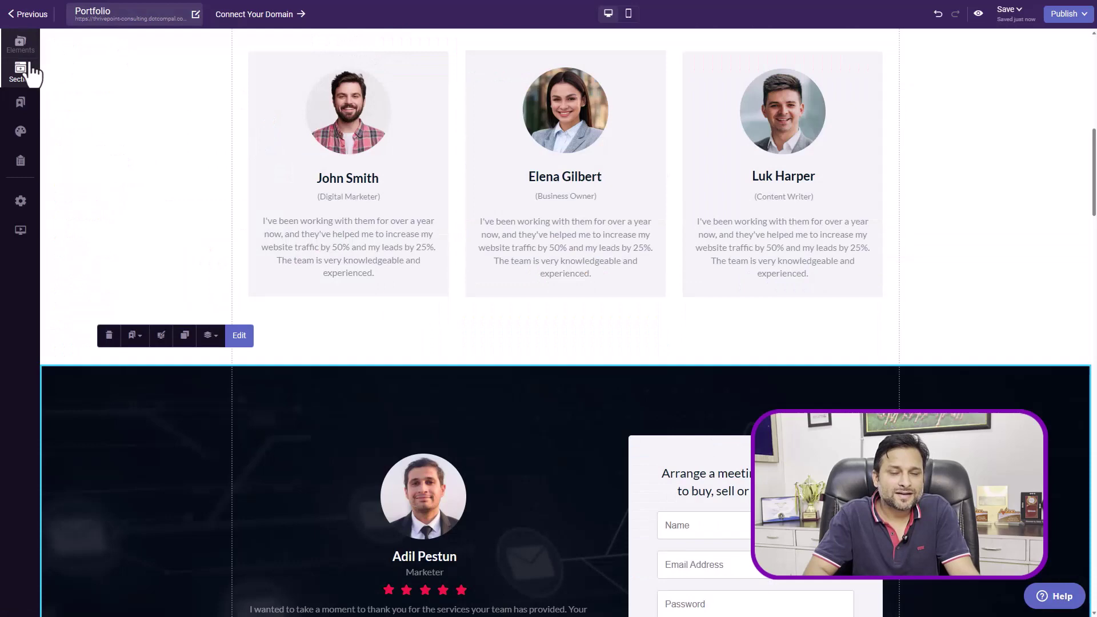
{"action": "scroll", "coordinate": [632, 302], "scroll_direction": "up", "scroll_amount": 2}
{"action": "scroll", "coordinate": [632, 301], "scroll_direction": "up", "scroll_amount": 1}
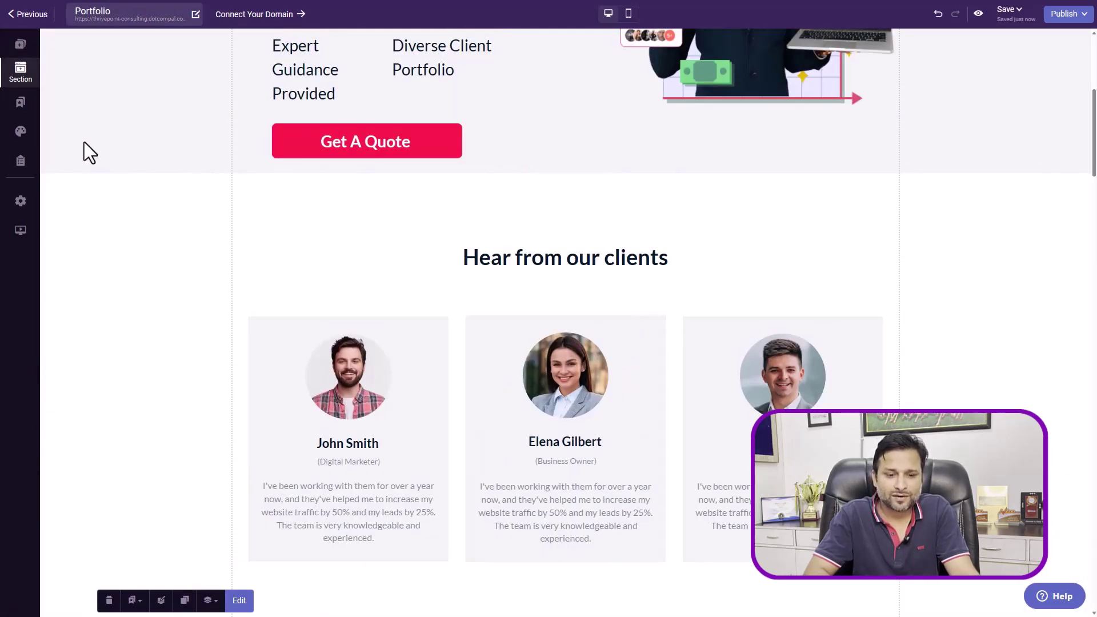
{"action": "scroll", "coordinate": [85, 145], "scroll_direction": "up", "scroll_amount": 1}
Step: Preview several colour presets and settle on the light plum-and-pink theme with a purple quote button
{"action": "left_click", "coordinate": [21, 132]}
{"action": "left_click", "coordinate": [145, 172]}
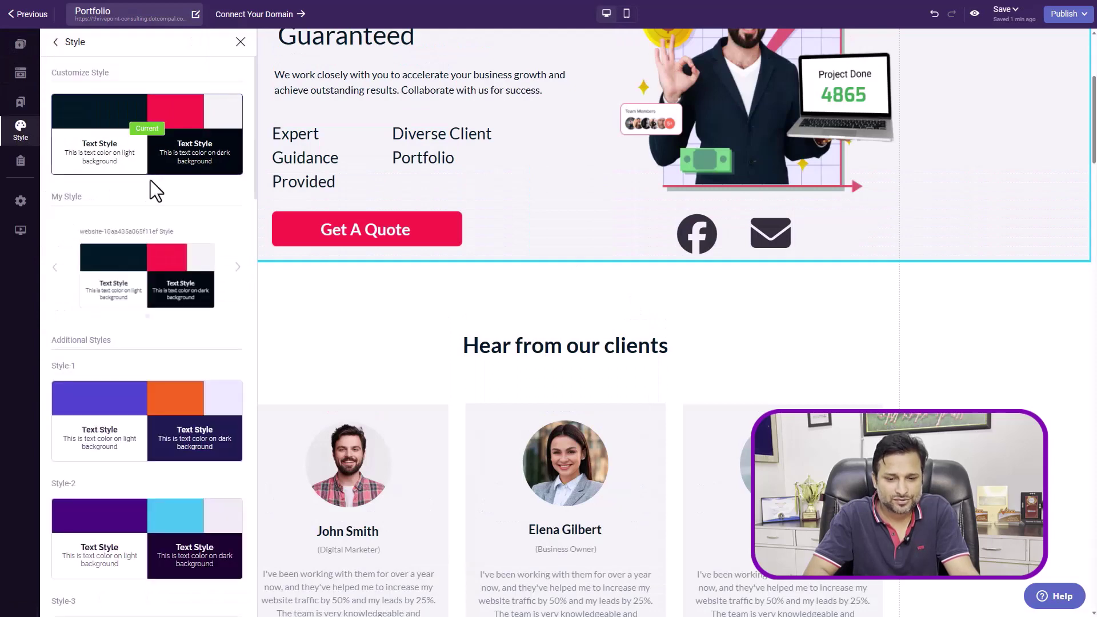
{"action": "scroll", "coordinate": [150, 190], "scroll_direction": "down", "scroll_amount": 2}
{"action": "scroll", "coordinate": [151, 206], "scroll_direction": "down", "scroll_amount": 1}
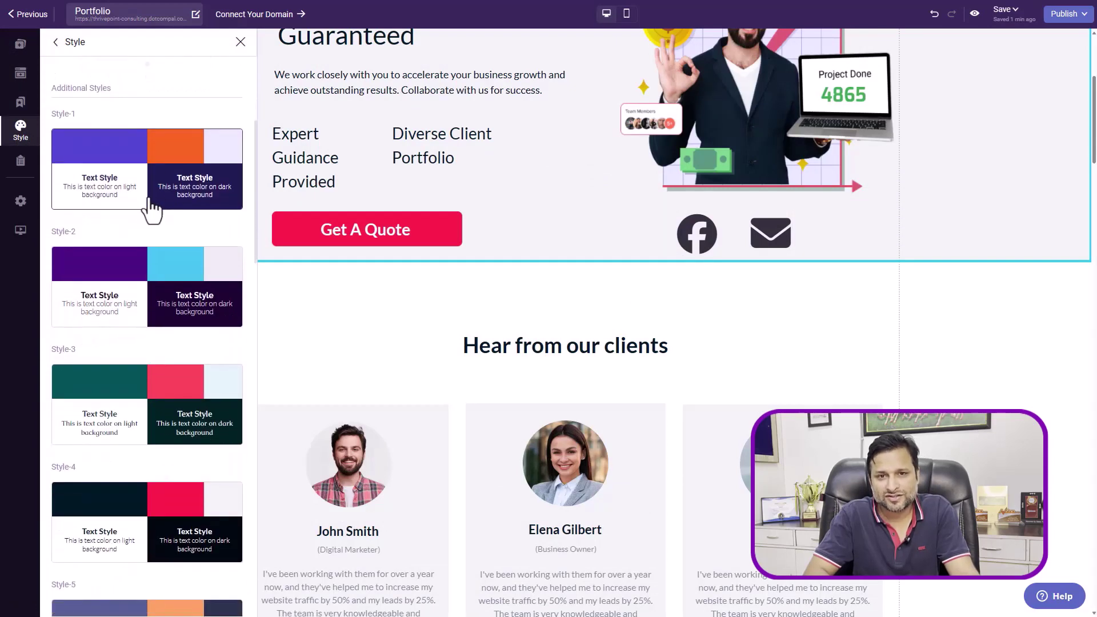
{"action": "left_click", "coordinate": [171, 160]}
{"action": "left_click", "coordinate": [183, 287]}
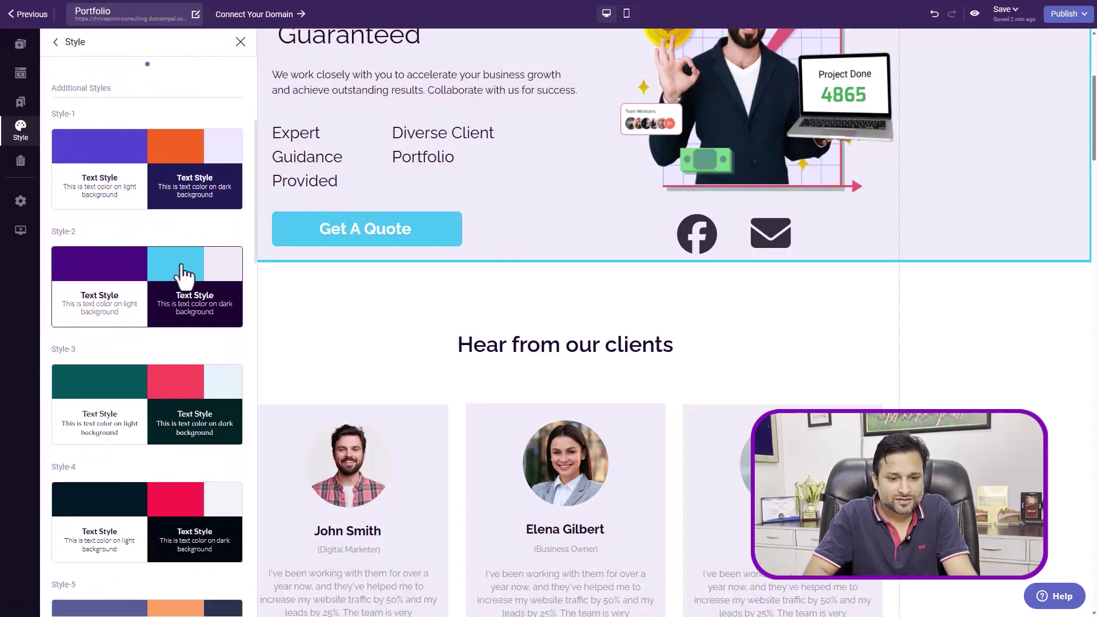
{"action": "scroll", "coordinate": [183, 274], "scroll_direction": "down", "scroll_amount": 1}
{"action": "scroll", "coordinate": [184, 287], "scroll_direction": "down", "scroll_amount": 2}
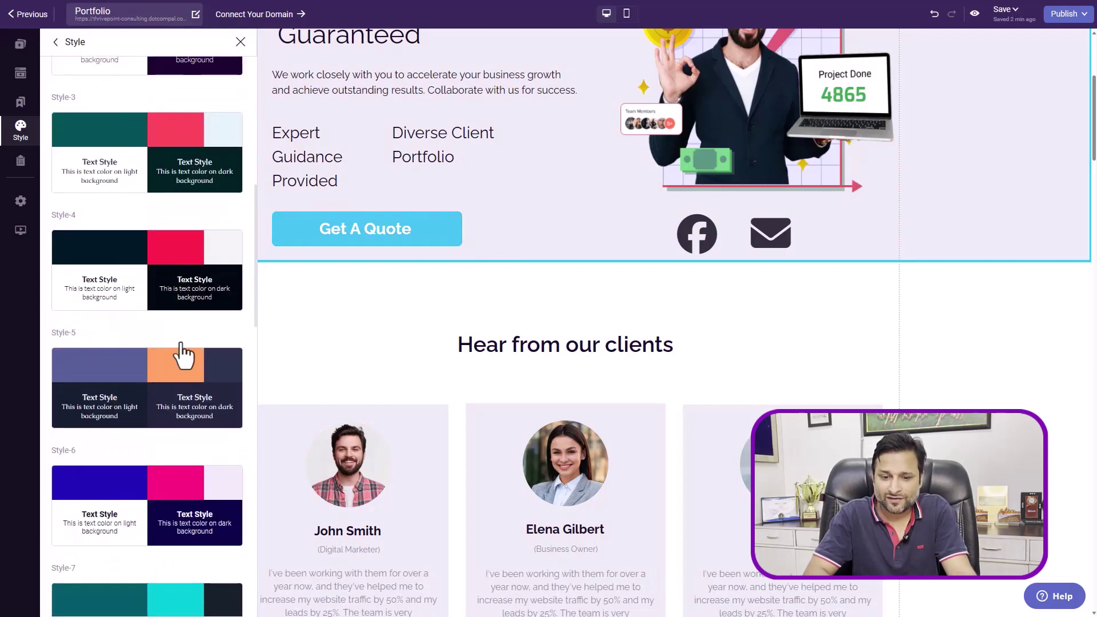
{"action": "left_click", "coordinate": [180, 370]}
{"action": "left_click", "coordinate": [172, 502]}
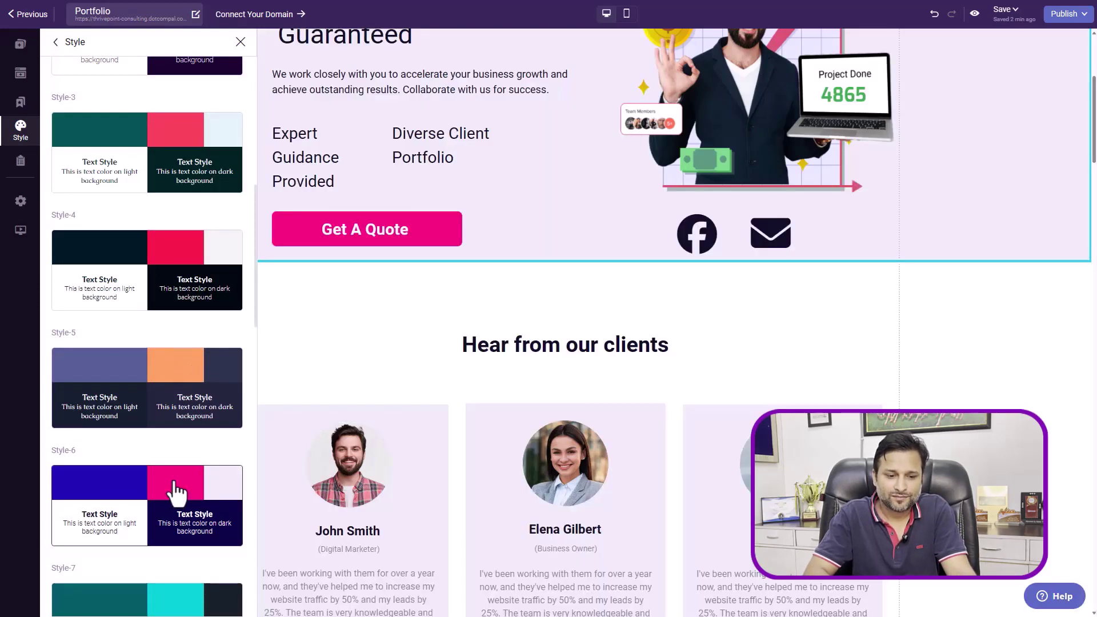
{"action": "scroll", "coordinate": [174, 497], "scroll_direction": "down", "scroll_amount": 1}
{"action": "left_click", "coordinate": [166, 518]}
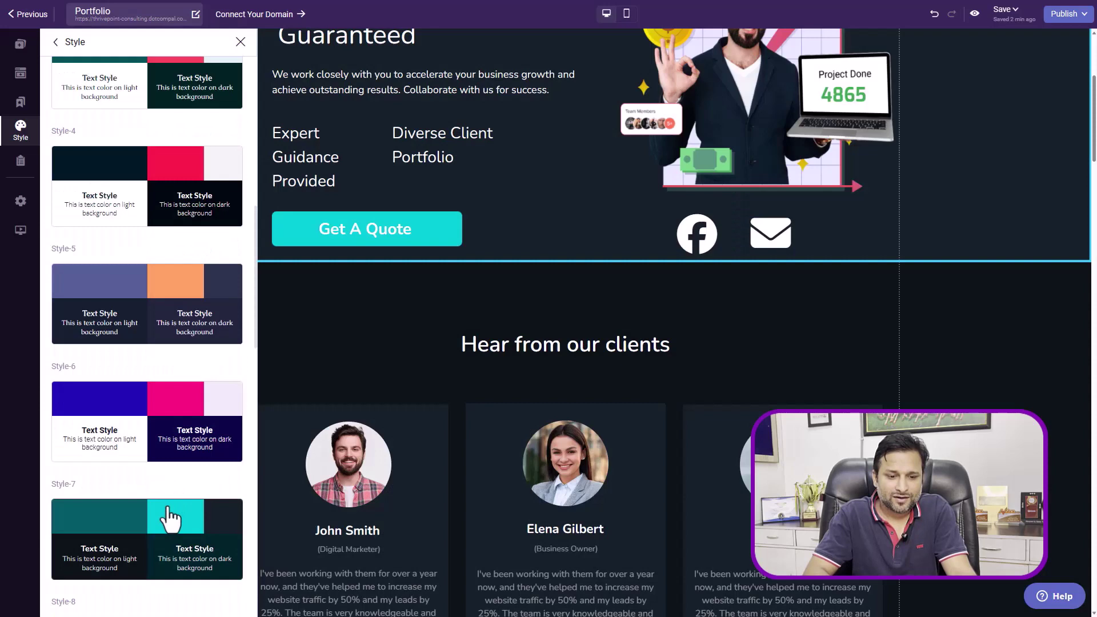
{"action": "scroll", "coordinate": [171, 518], "scroll_direction": "down", "scroll_amount": 2}
{"action": "scroll", "coordinate": [171, 518], "scroll_direction": "down", "scroll_amount": 6}
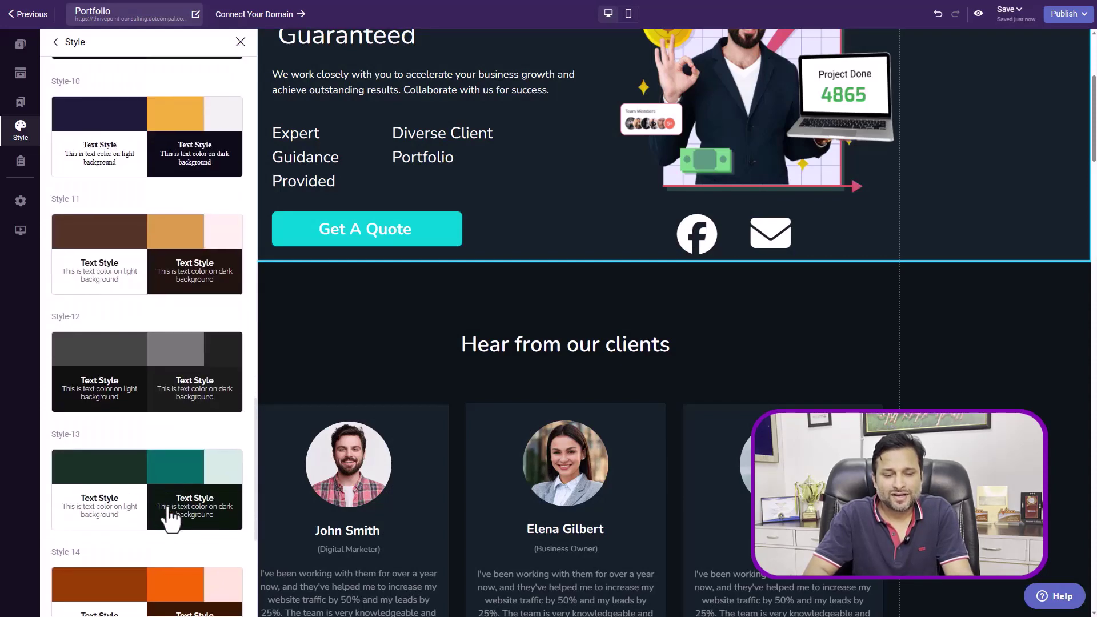
{"action": "scroll", "coordinate": [170, 518], "scroll_direction": "down", "scroll_amount": 3}
{"action": "left_click", "coordinate": [170, 523]}
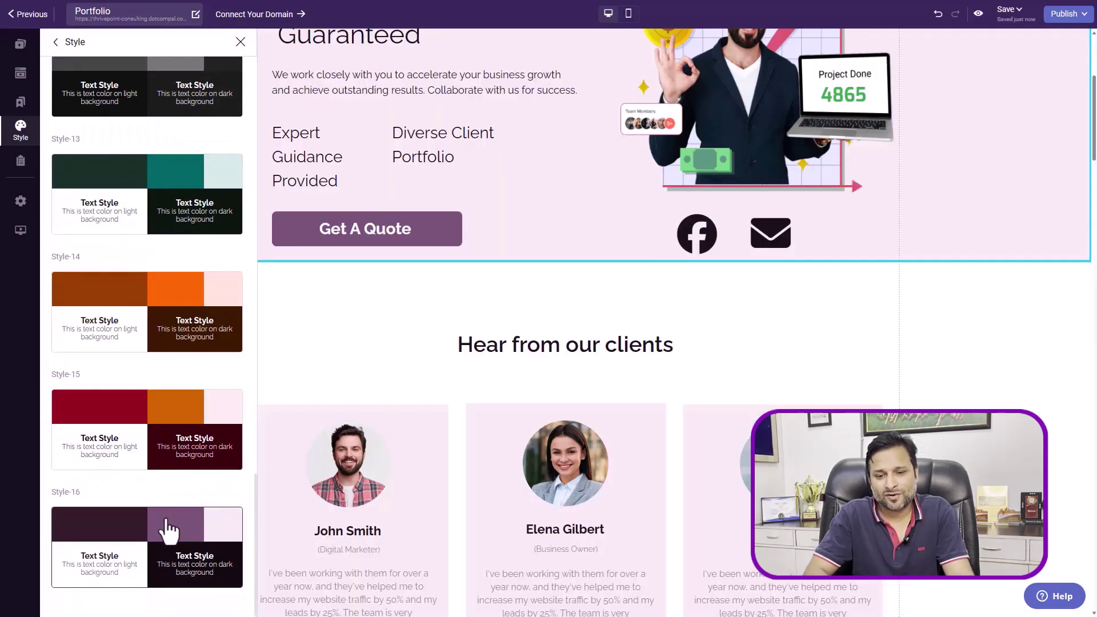
{"action": "scroll", "coordinate": [166, 517], "scroll_direction": "up", "scroll_amount": 3}
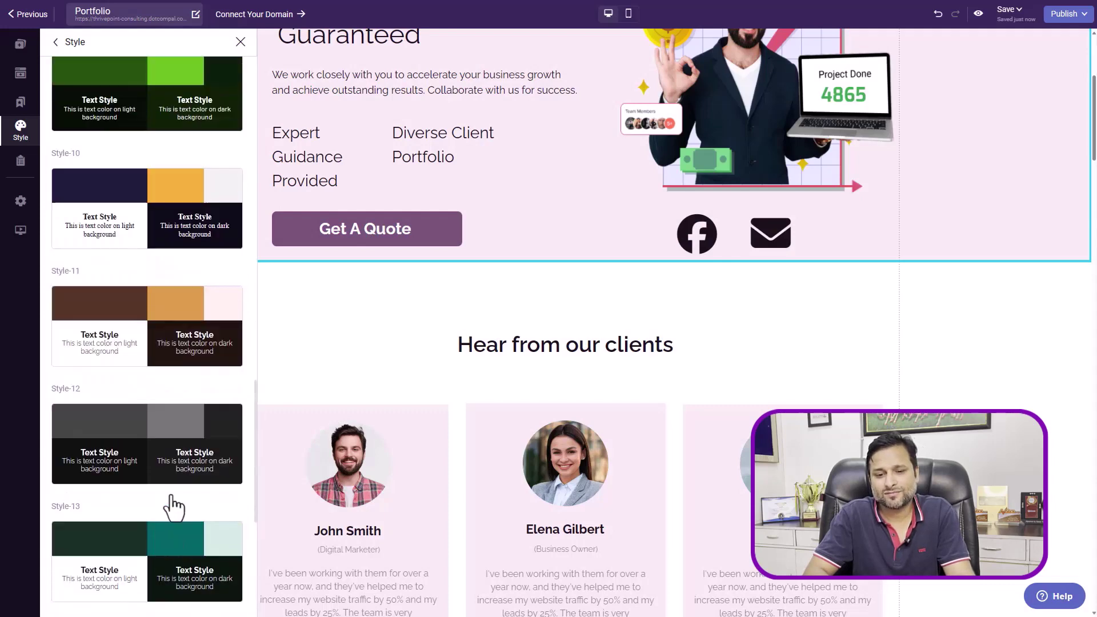
{"action": "scroll", "coordinate": [171, 507], "scroll_direction": "up", "scroll_amount": 3}
{"action": "scroll", "coordinate": [174, 503], "scroll_direction": "up", "scroll_amount": 3}
{"action": "scroll", "coordinate": [170, 493], "scroll_direction": "up", "scroll_amount": 2}
{"action": "scroll", "coordinate": [171, 497], "scroll_direction": "up", "scroll_amount": 1}
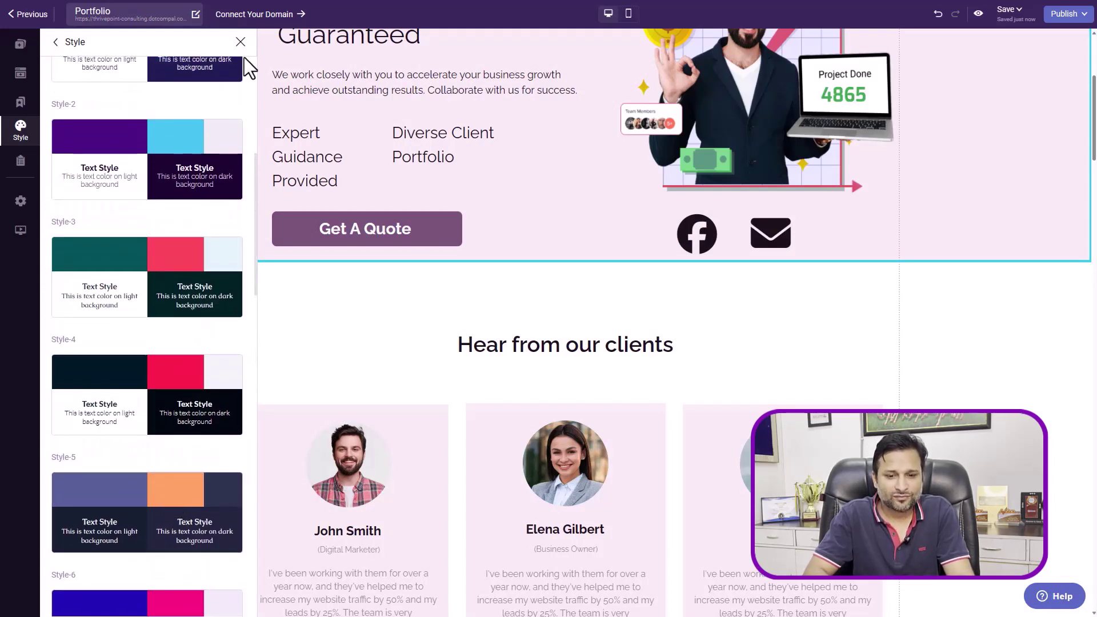
{"action": "left_click", "coordinate": [241, 43]}
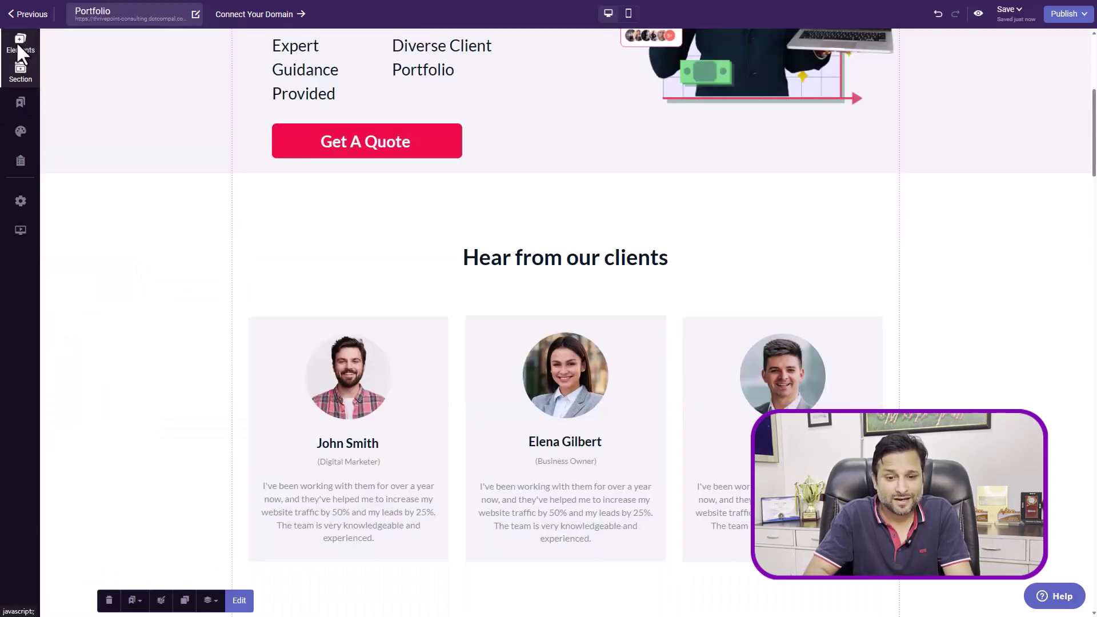
Step: Drag an envelope icon from the Icons elements beside the hero's Facebook icon
{"action": "left_click", "coordinate": [20, 43]}
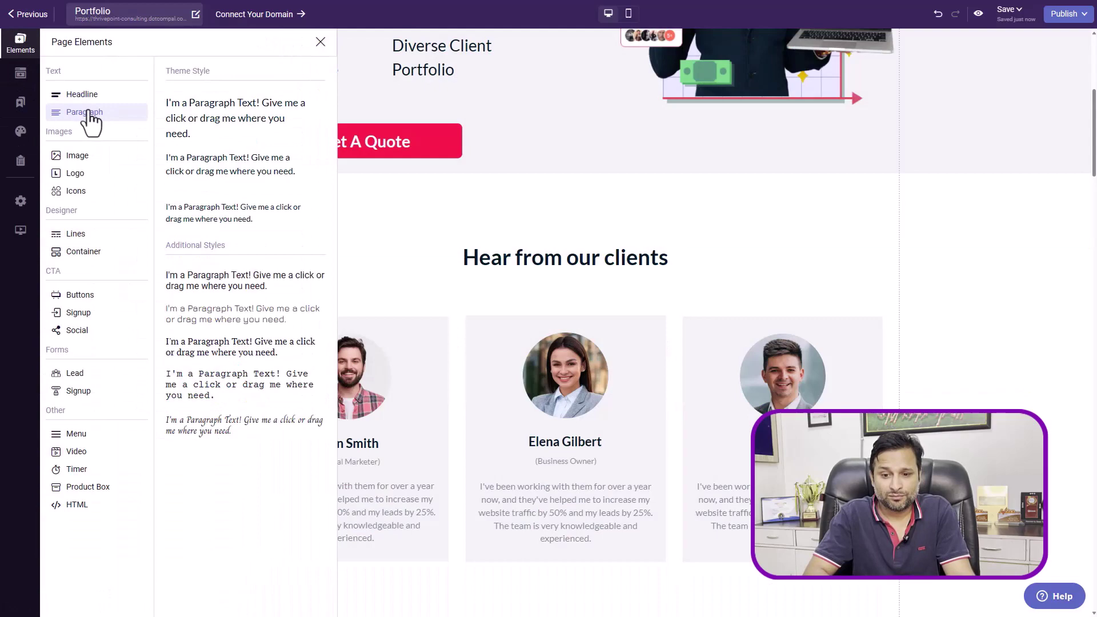
{"action": "left_click", "coordinate": [86, 154]}
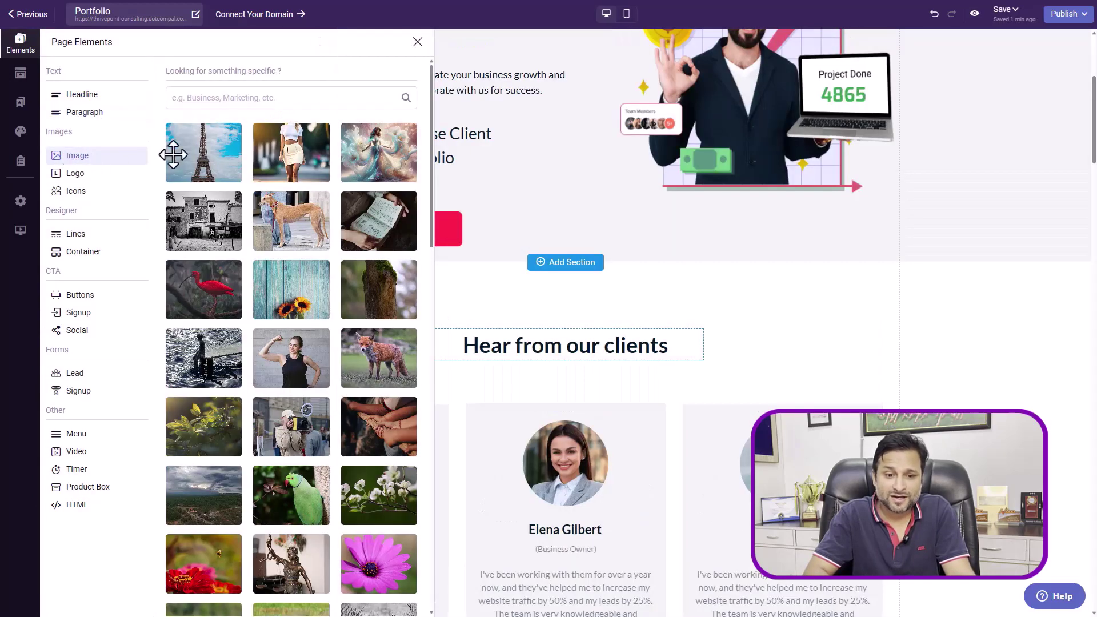
{"action": "scroll", "coordinate": [265, 183], "scroll_direction": "down", "scroll_amount": 3}
{"action": "scroll", "coordinate": [265, 183], "scroll_direction": "down", "scroll_amount": 5}
{"action": "scroll", "coordinate": [265, 183], "scroll_direction": "down", "scroll_amount": 5}
{"action": "scroll", "coordinate": [264, 183], "scroll_direction": "down", "scroll_amount": 5}
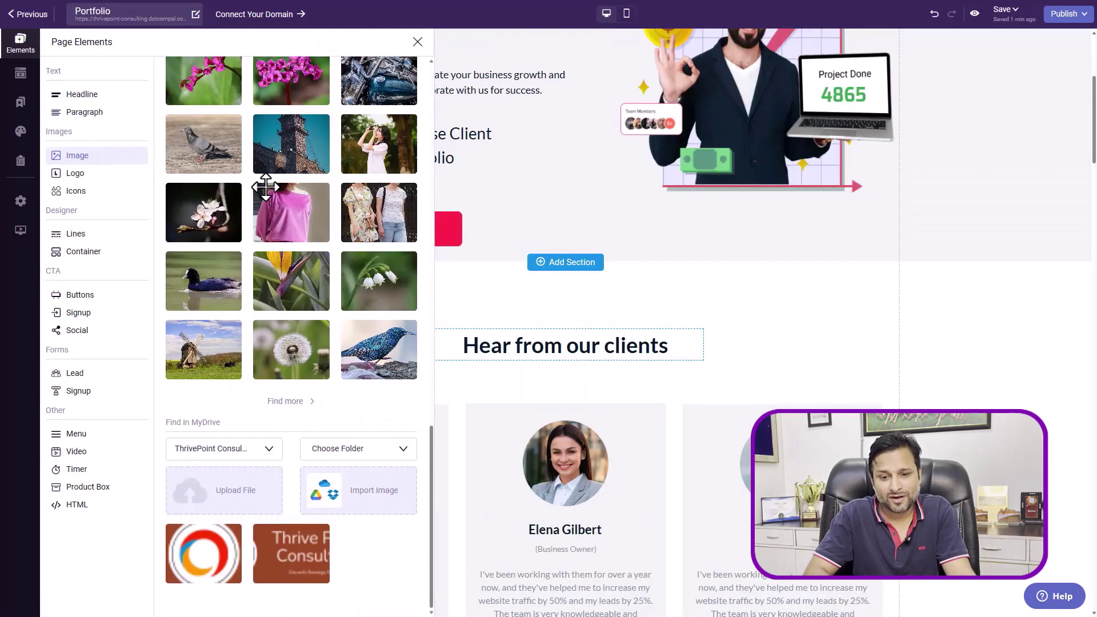
{"action": "left_click", "coordinate": [76, 191]}
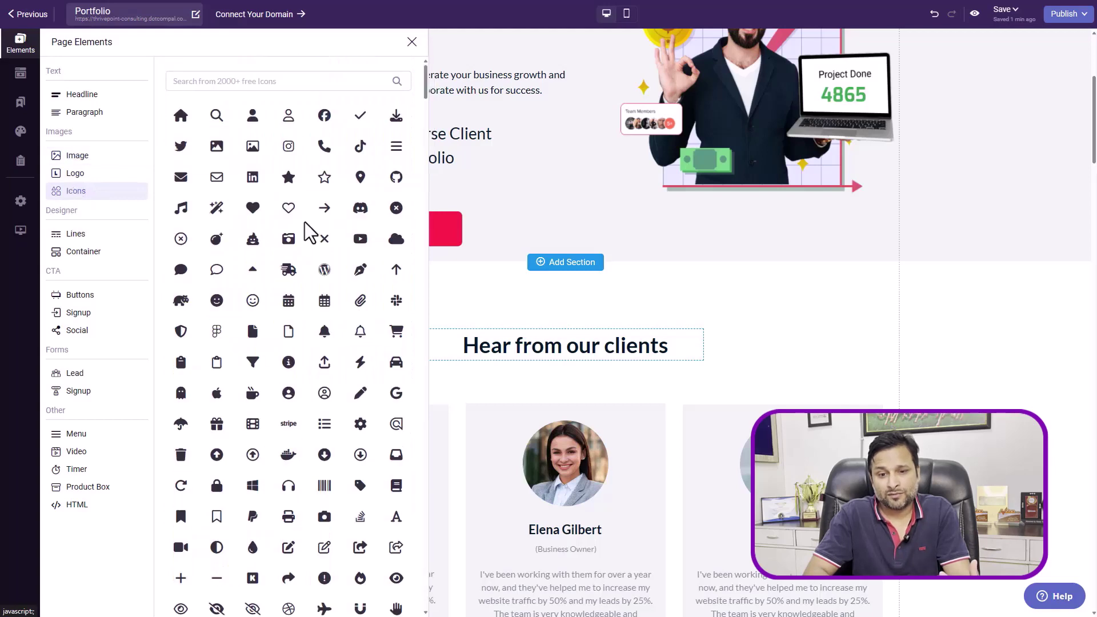
{"action": "scroll", "coordinate": [313, 243], "scroll_direction": "down", "scroll_amount": 5}
{"action": "scroll", "coordinate": [313, 243], "scroll_direction": "down", "scroll_amount": 5}
{"action": "scroll", "coordinate": [314, 243], "scroll_direction": "down", "scroll_amount": 5}
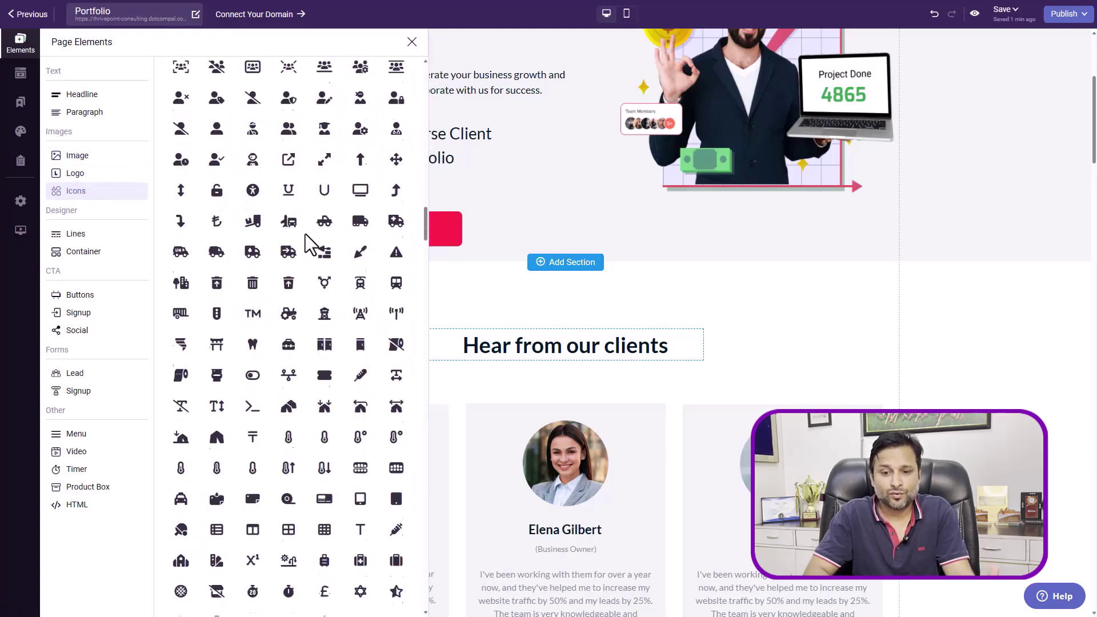
{"action": "scroll", "coordinate": [312, 243], "scroll_direction": "down", "scroll_amount": 5}
{"action": "scroll", "coordinate": [313, 243], "scroll_direction": "down", "scroll_amount": 5}
{"action": "scroll", "coordinate": [313, 243], "scroll_direction": "down", "scroll_amount": 5}
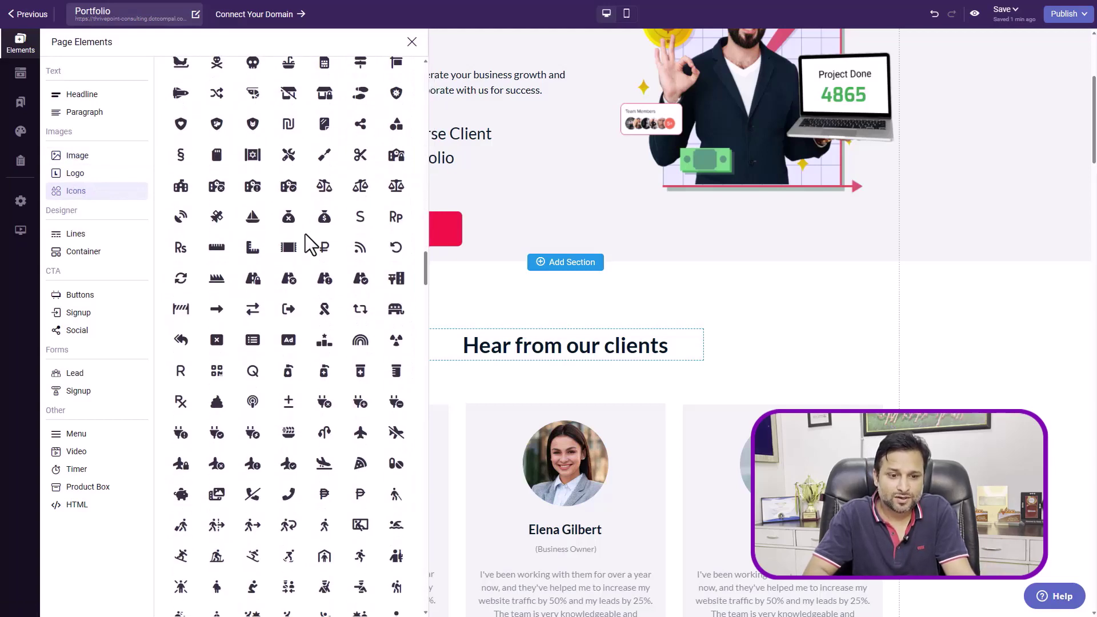
{"action": "scroll", "coordinate": [311, 244], "scroll_direction": "up", "scroll_amount": 5}
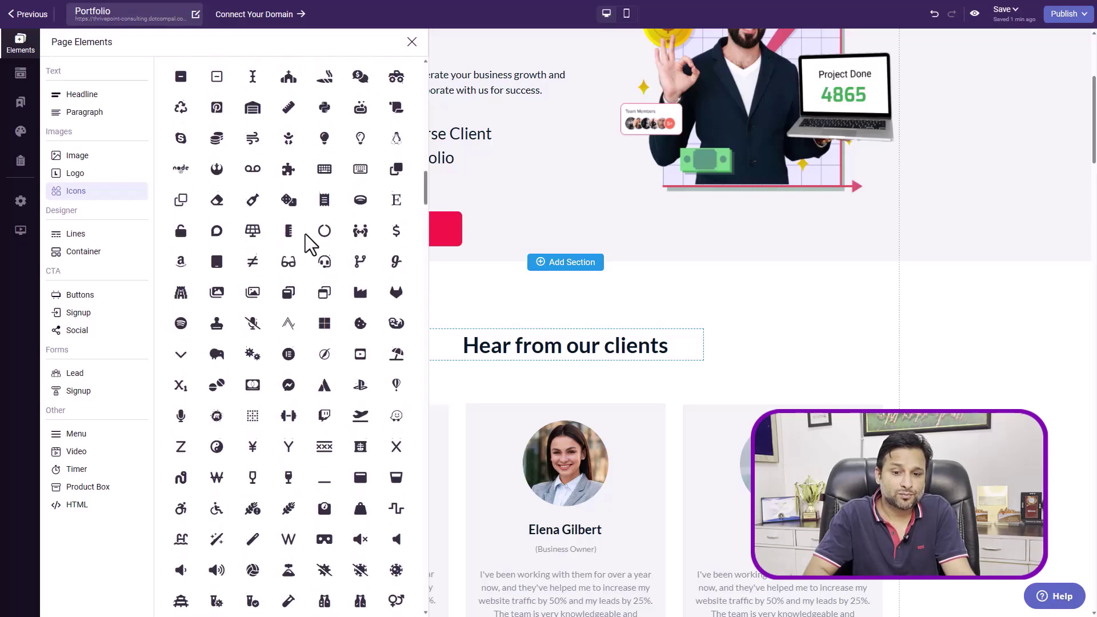
{"action": "scroll", "coordinate": [311, 245], "scroll_direction": "up", "scroll_amount": 5}
{"action": "scroll", "coordinate": [311, 244], "scroll_direction": "up", "scroll_amount": 5}
{"action": "left_click_drag", "start_coordinate": [325, 115], "coordinate": [713, 223]}
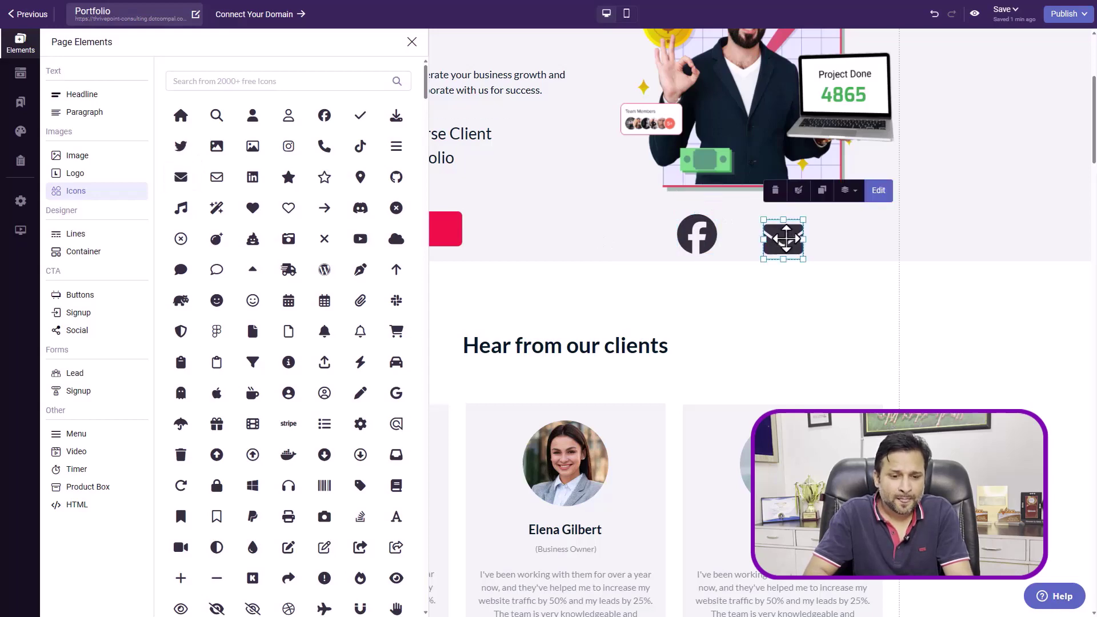
{"action": "left_click_drag", "start_coordinate": [785, 240], "coordinate": [777, 237]}
{"action": "left_click", "coordinate": [586, 241]}
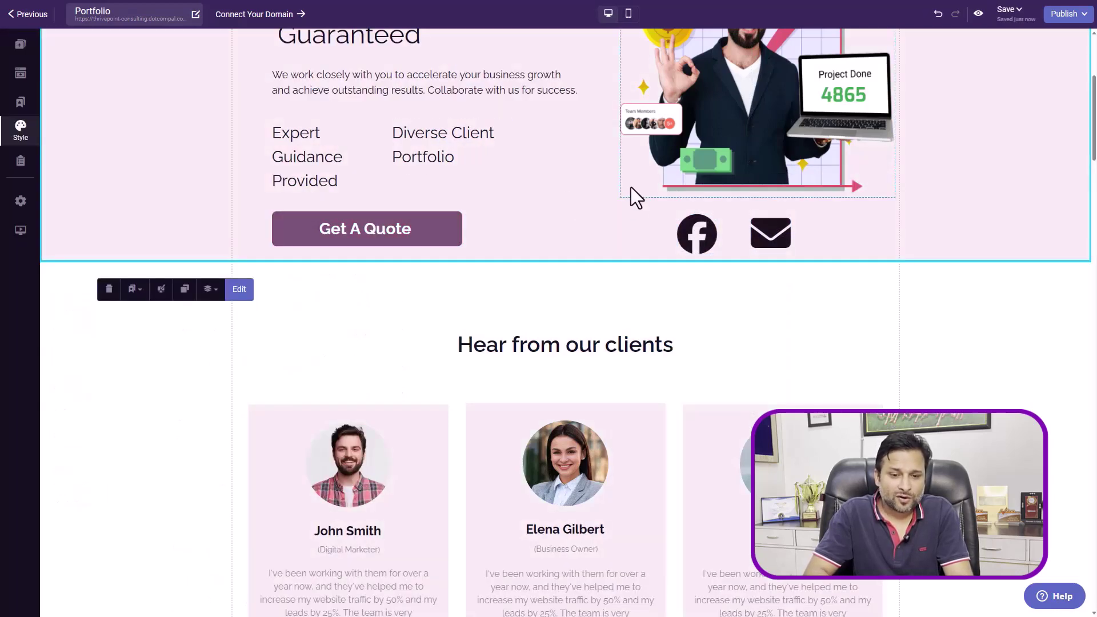
{"action": "scroll", "coordinate": [635, 192], "scroll_direction": "up", "scroll_amount": 3}
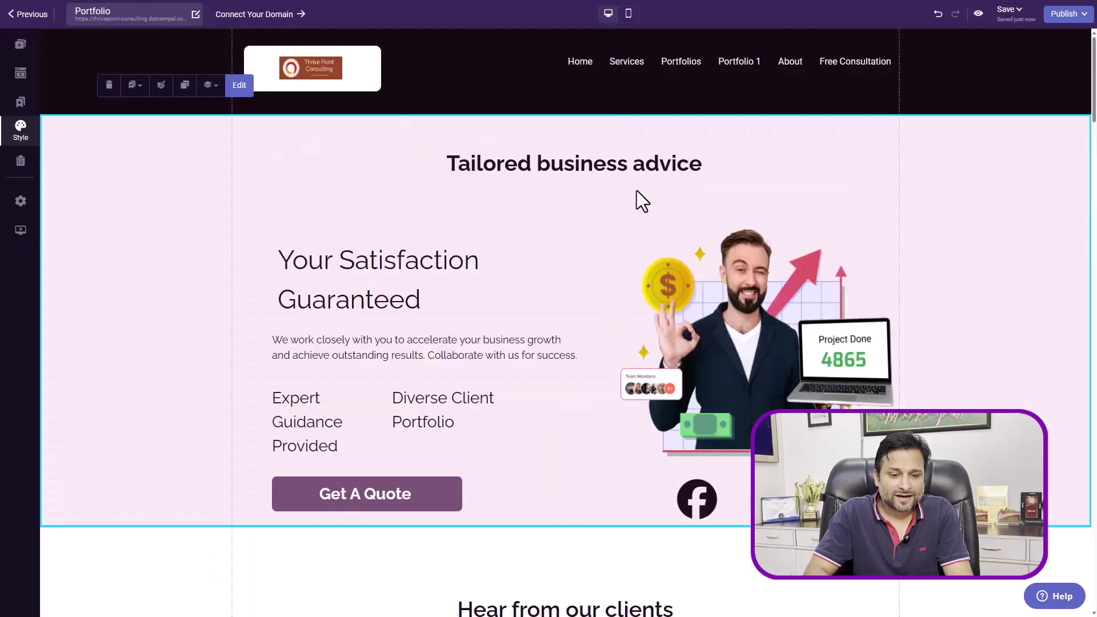
Step: Publish the Portfolio page and go to the website dashboard to view it live
{"action": "left_click", "coordinate": [1066, 14]}
{"action": "left_click", "coordinate": [1059, 195]}
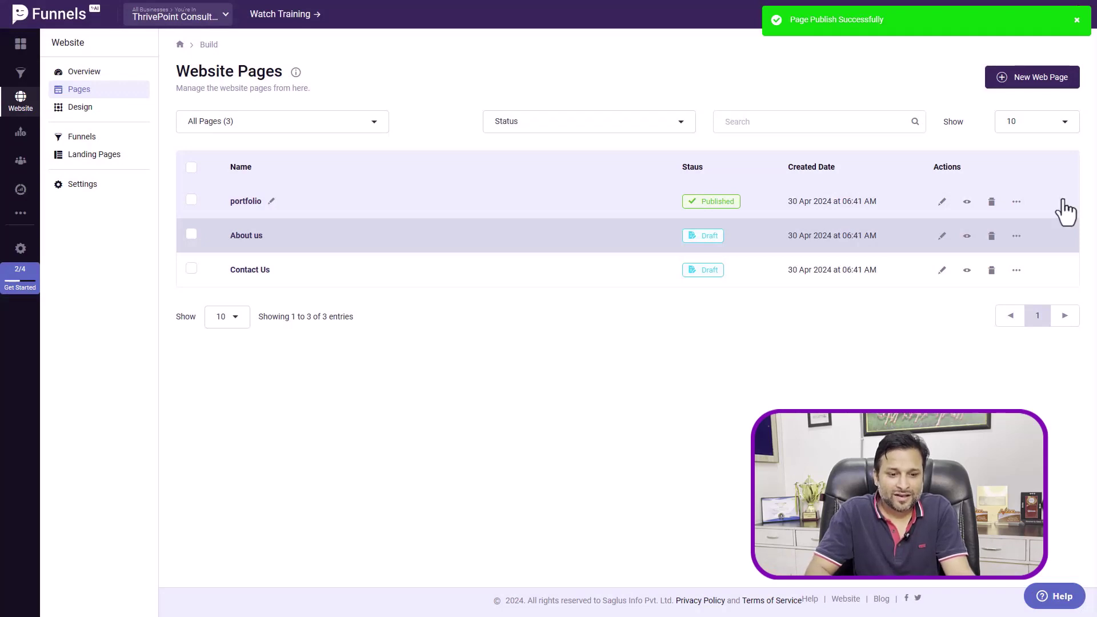
{"action": "left_click", "coordinate": [90, 75]}
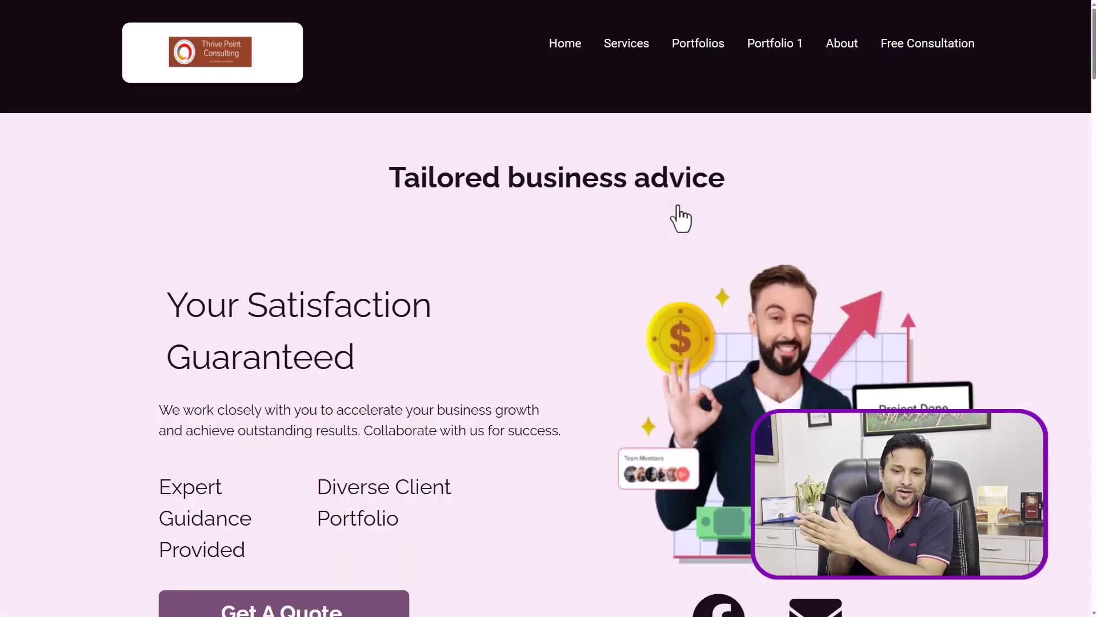
{"action": "scroll", "coordinate": [678, 207], "scroll_direction": "down", "scroll_amount": 2}
{"action": "scroll", "coordinate": [678, 205], "scroll_direction": "down", "scroll_amount": 4}
{"action": "scroll", "coordinate": [678, 212], "scroll_direction": "down", "scroll_amount": 6}
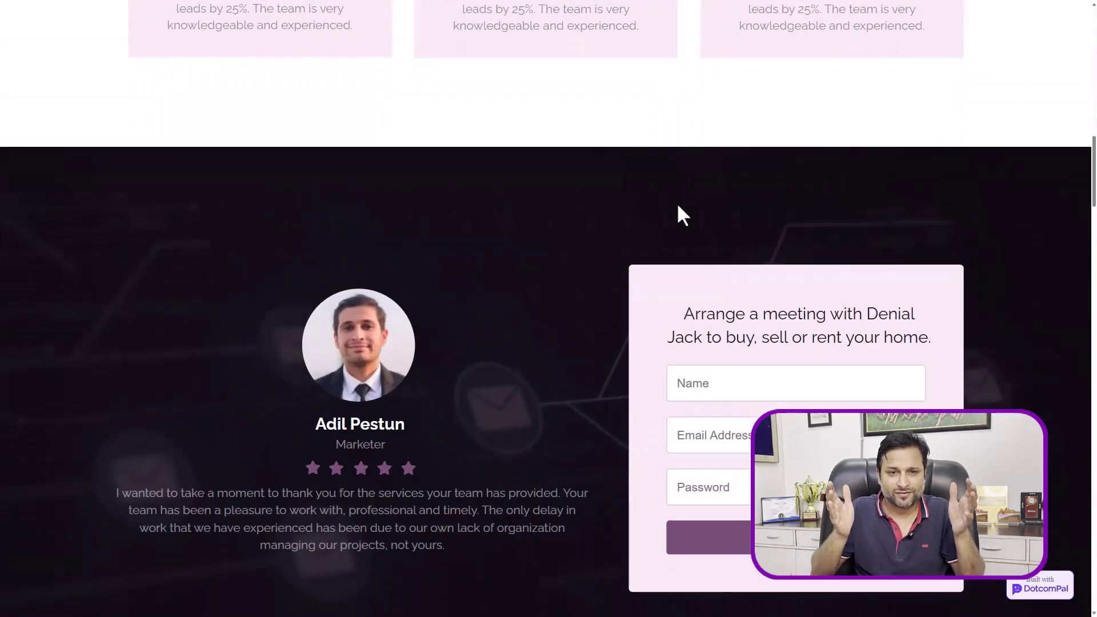
{"action": "scroll", "coordinate": [679, 211], "scroll_direction": "down", "scroll_amount": 6}
{"action": "scroll", "coordinate": [677, 212], "scroll_direction": "down", "scroll_amount": 5}
{"action": "scroll", "coordinate": [678, 212], "scroll_direction": "down", "scroll_amount": 5}
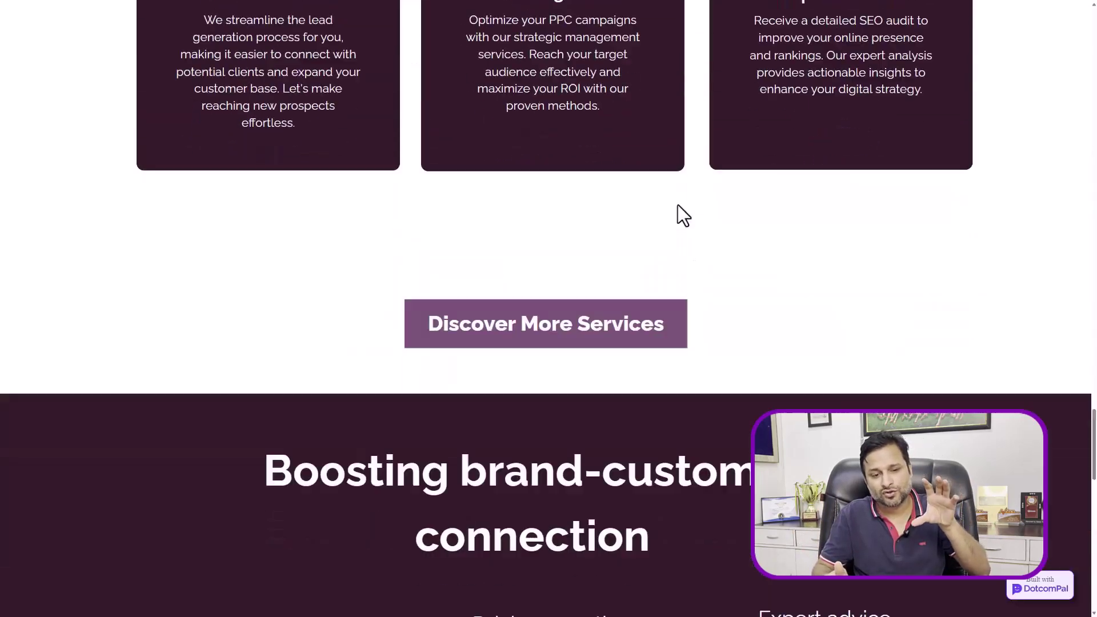
{"action": "scroll", "coordinate": [678, 205], "scroll_direction": "down", "scroll_amount": 8}
{"action": "scroll", "coordinate": [677, 202], "scroll_direction": "down", "scroll_amount": 3}
{"action": "scroll", "coordinate": [681, 206], "scroll_direction": "down", "scroll_amount": 3}
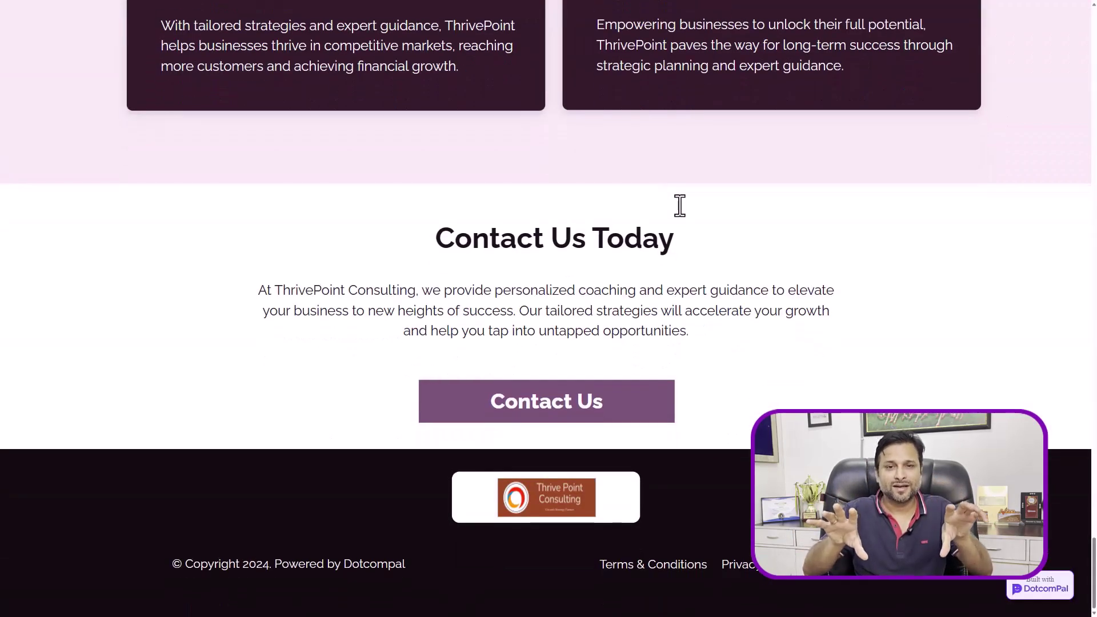
{"action": "scroll", "coordinate": [680, 206], "scroll_direction": "up", "scroll_amount": 5}
{"action": "scroll", "coordinate": [677, 203], "scroll_direction": "up", "scroll_amount": 5}
{"action": "scroll", "coordinate": [676, 202], "scroll_direction": "up", "scroll_amount": 5}
{"action": "scroll", "coordinate": [677, 214], "scroll_direction": "up", "scroll_amount": 3}
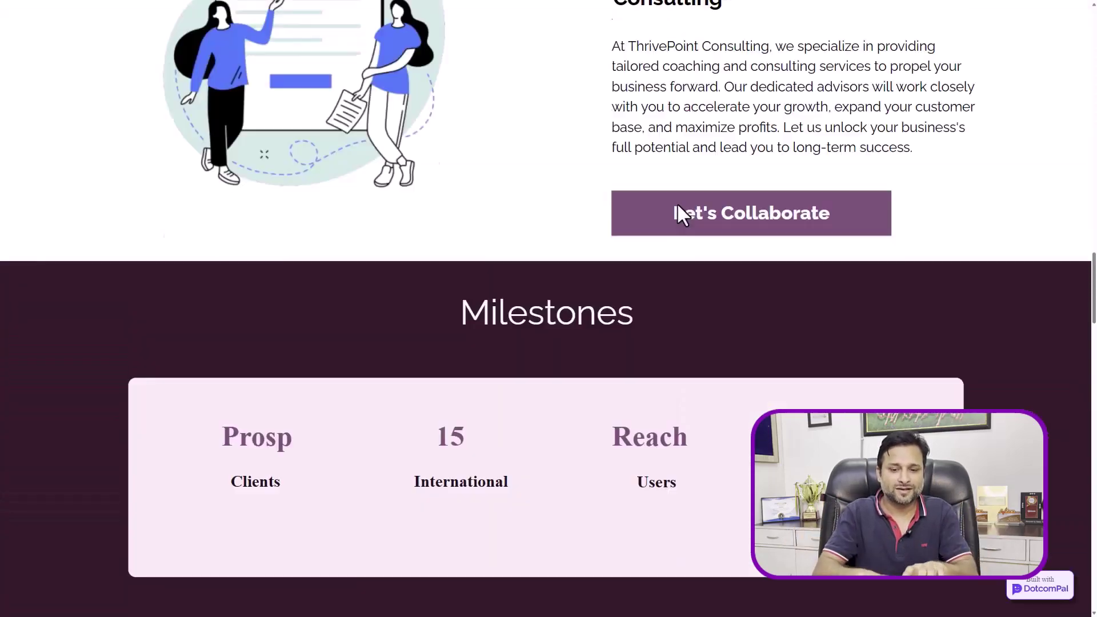
{"action": "scroll", "coordinate": [678, 212], "scroll_direction": "up", "scroll_amount": 3}
{"action": "scroll", "coordinate": [678, 205], "scroll_direction": "up", "scroll_amount": 5}
{"action": "scroll", "coordinate": [676, 203], "scroll_direction": "up", "scroll_amount": 5}
{"action": "scroll", "coordinate": [678, 205], "scroll_direction": "up", "scroll_amount": 5}
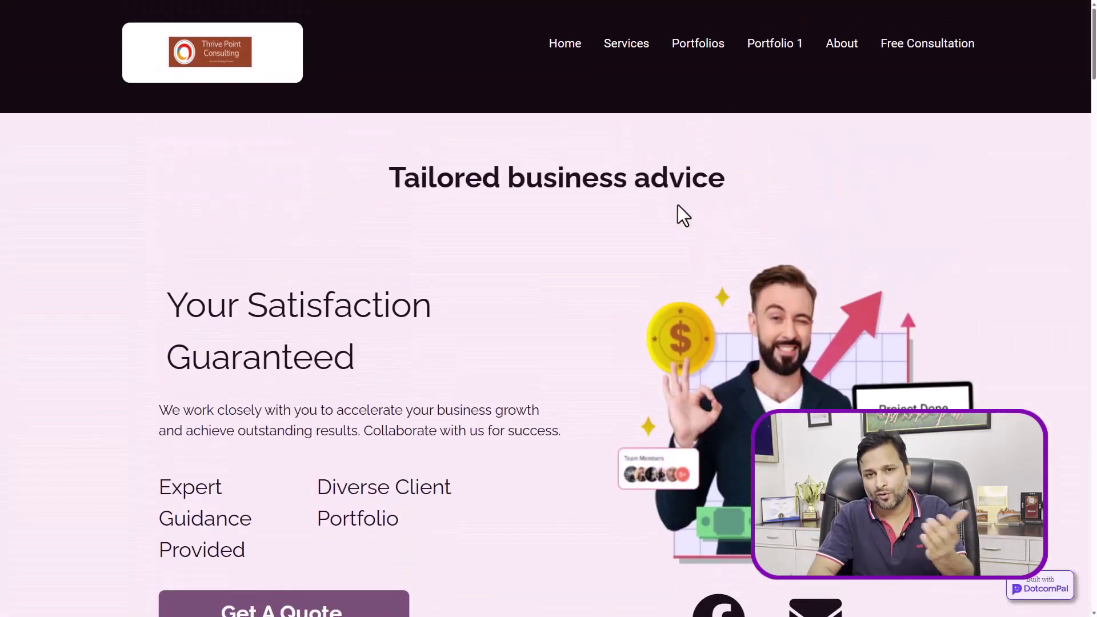